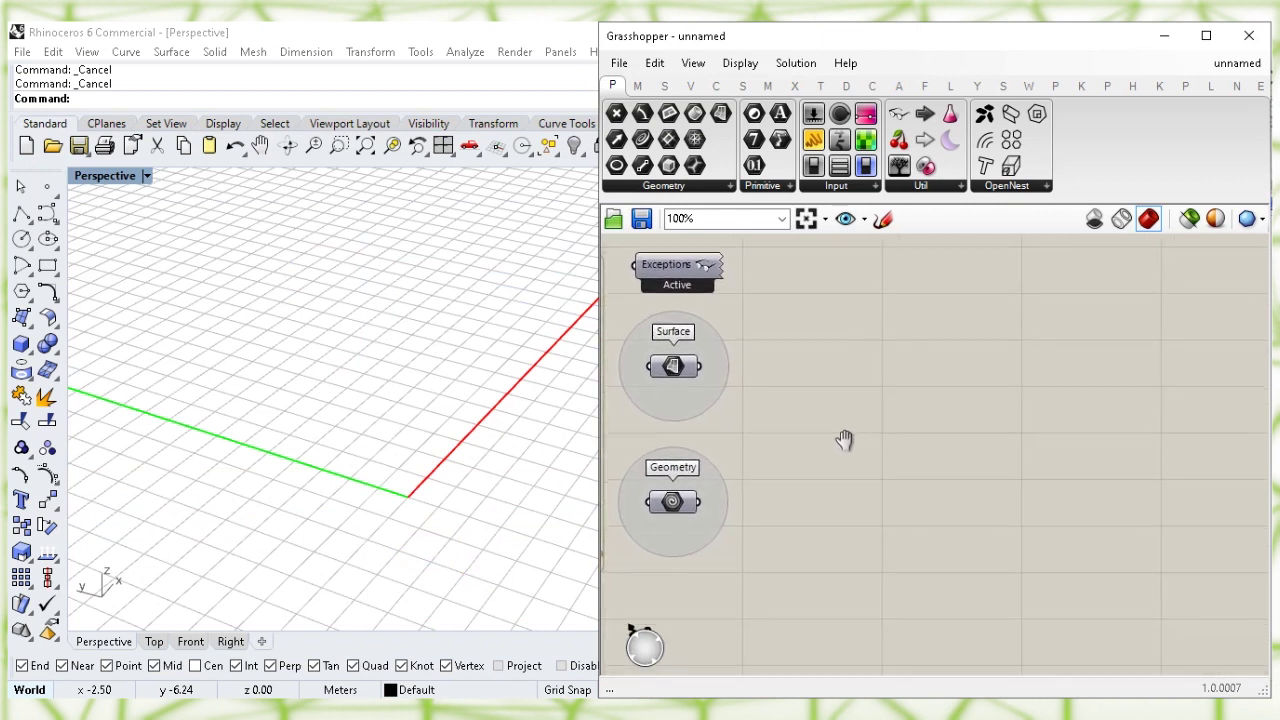
- Move the Surface parameter away from the Geometry parameter and turn on its preview
left_click_drag(667, 364, 950, 360)
left_click(951, 408)
right_click(950, 357)
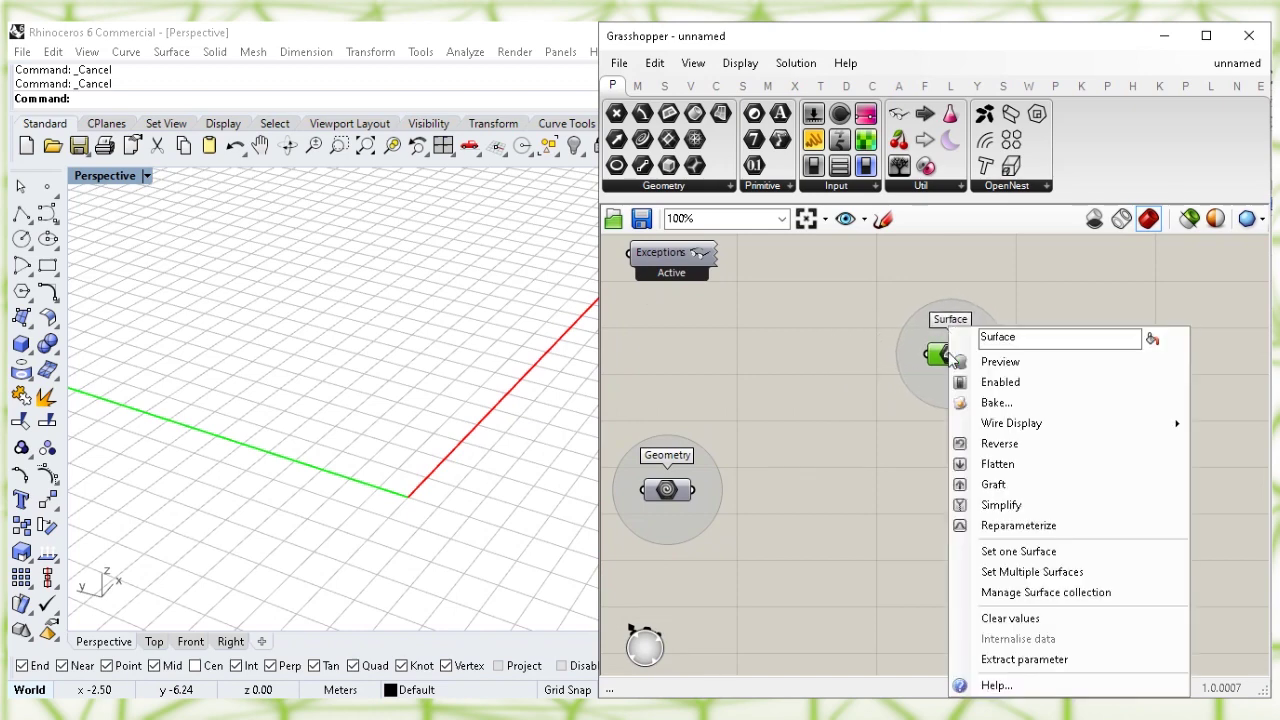
left_click(1000, 360)
left_click(1074, 472)
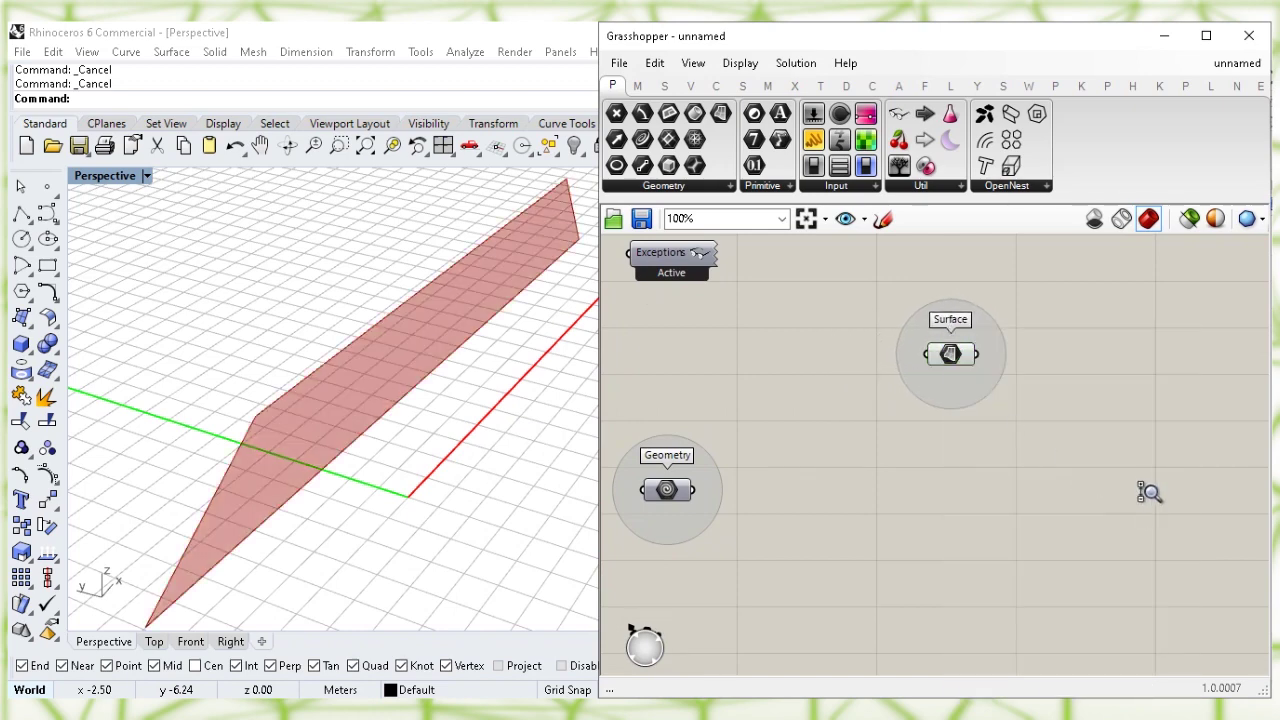
- Add a Divide Domain² component and connect the Surface parameter to its Domain input
scroll(1148, 492, "up", 2)
right_click_drag(1194, 480, 965, 460)
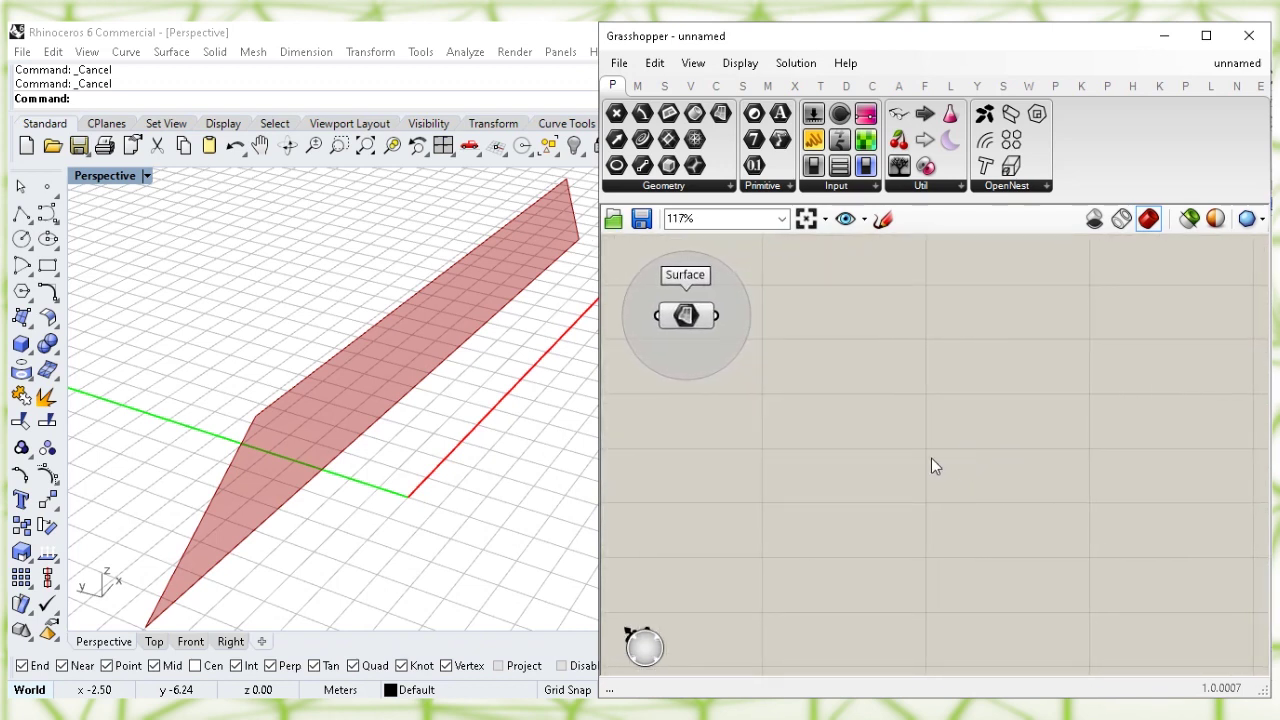
double_click(936, 418)
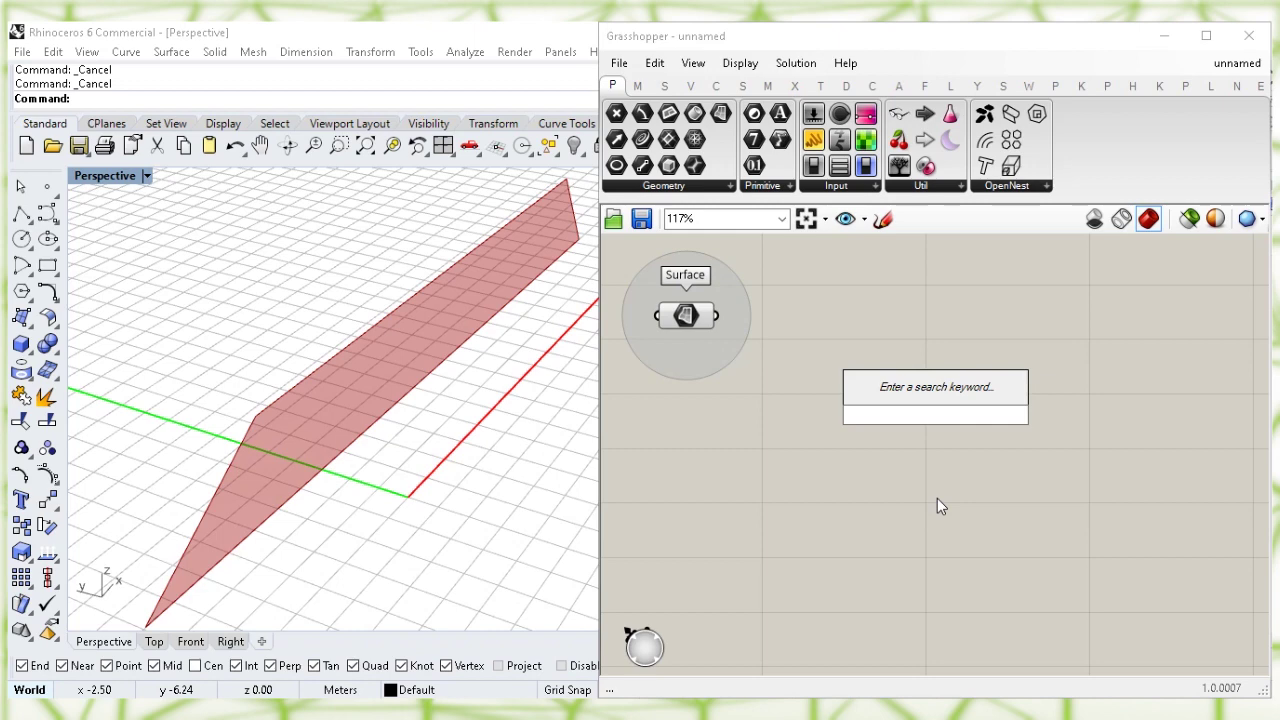
type("divide")
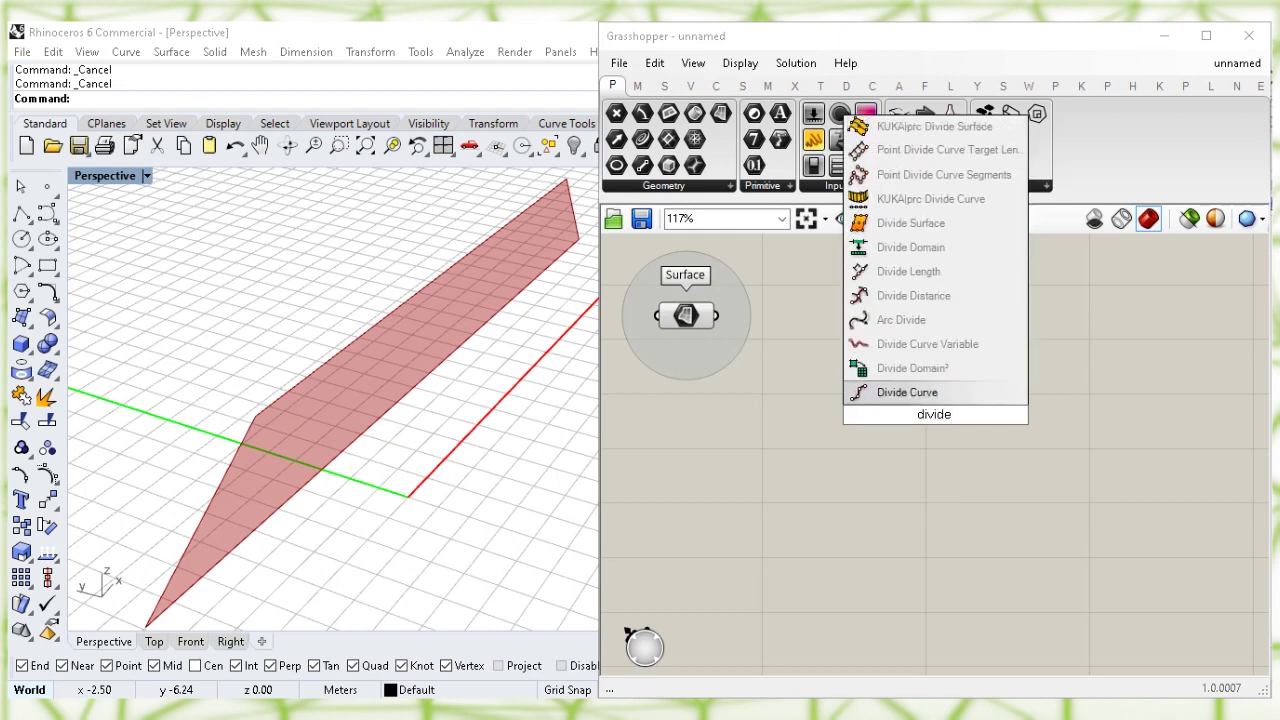
left_click(1014, 367)
left_click_drag(942, 414, 1008, 420)
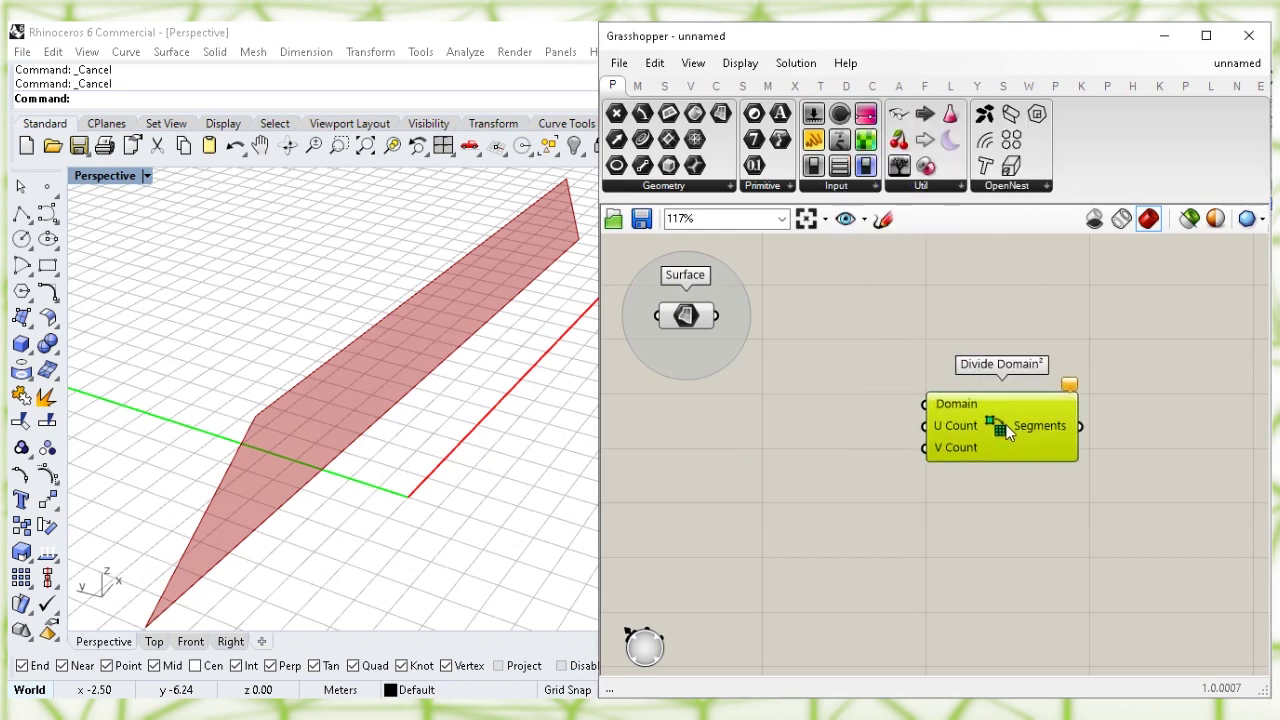
left_click(912, 330)
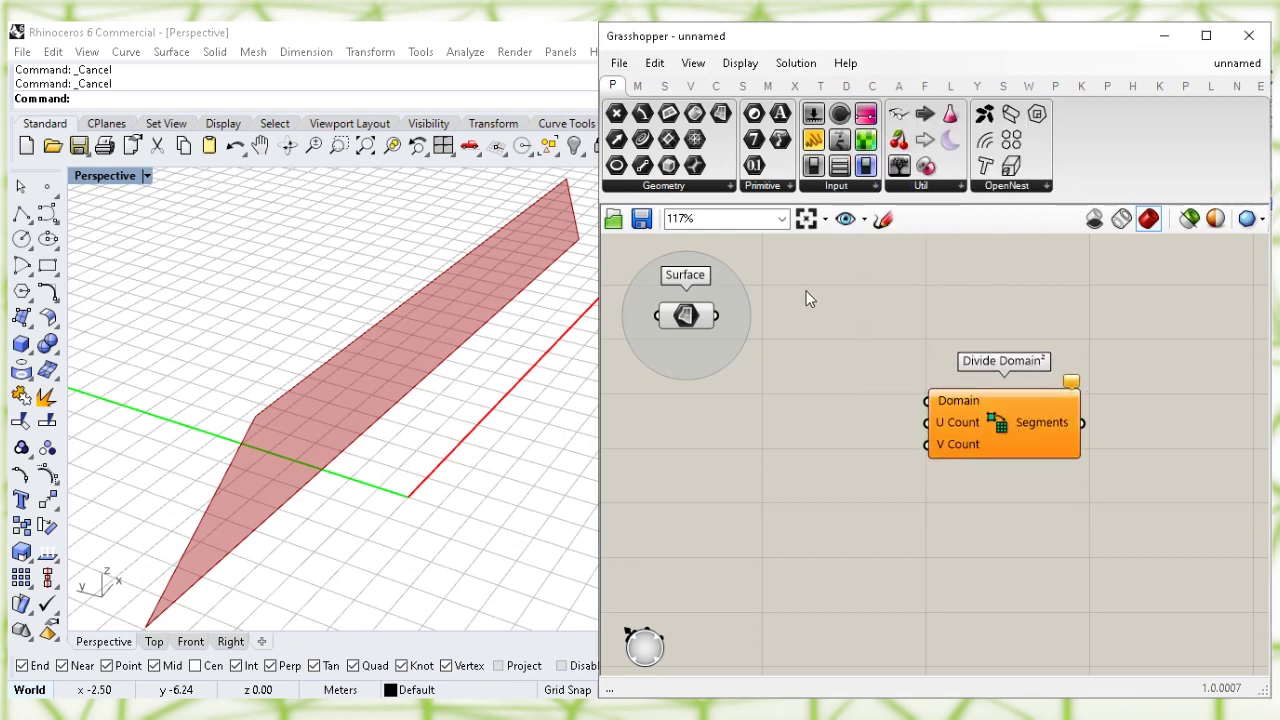
left_click(682, 330)
left_click_drag(716, 316, 926, 401)
left_click(929, 313)
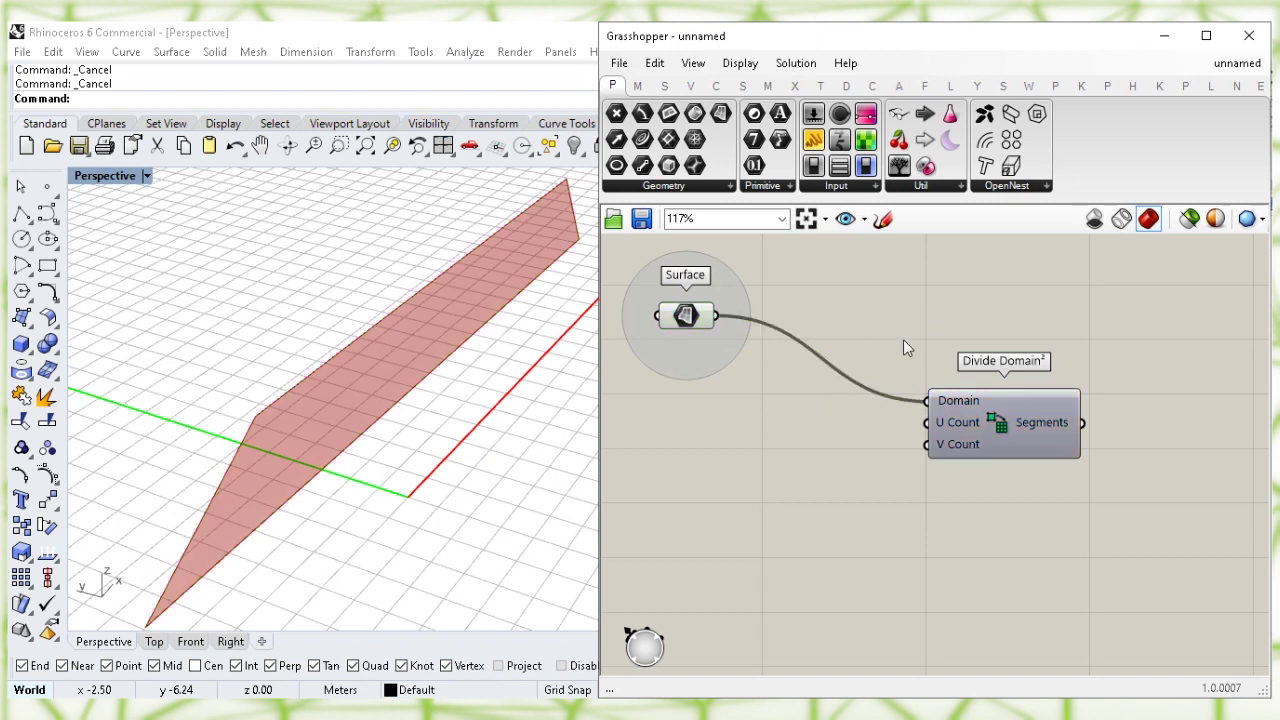
- Create a number slider ranging from 15 to 30, connect it to U Count and align it with that input
double_click(742, 441)
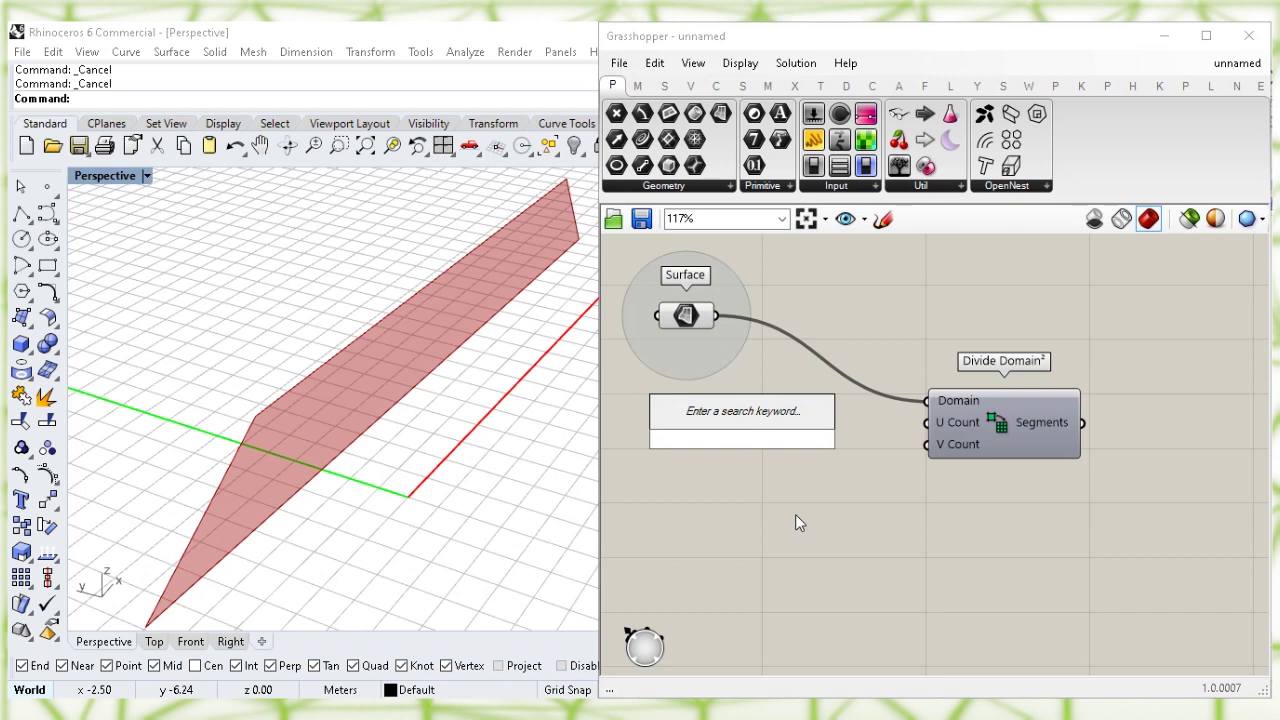
type("15<30")
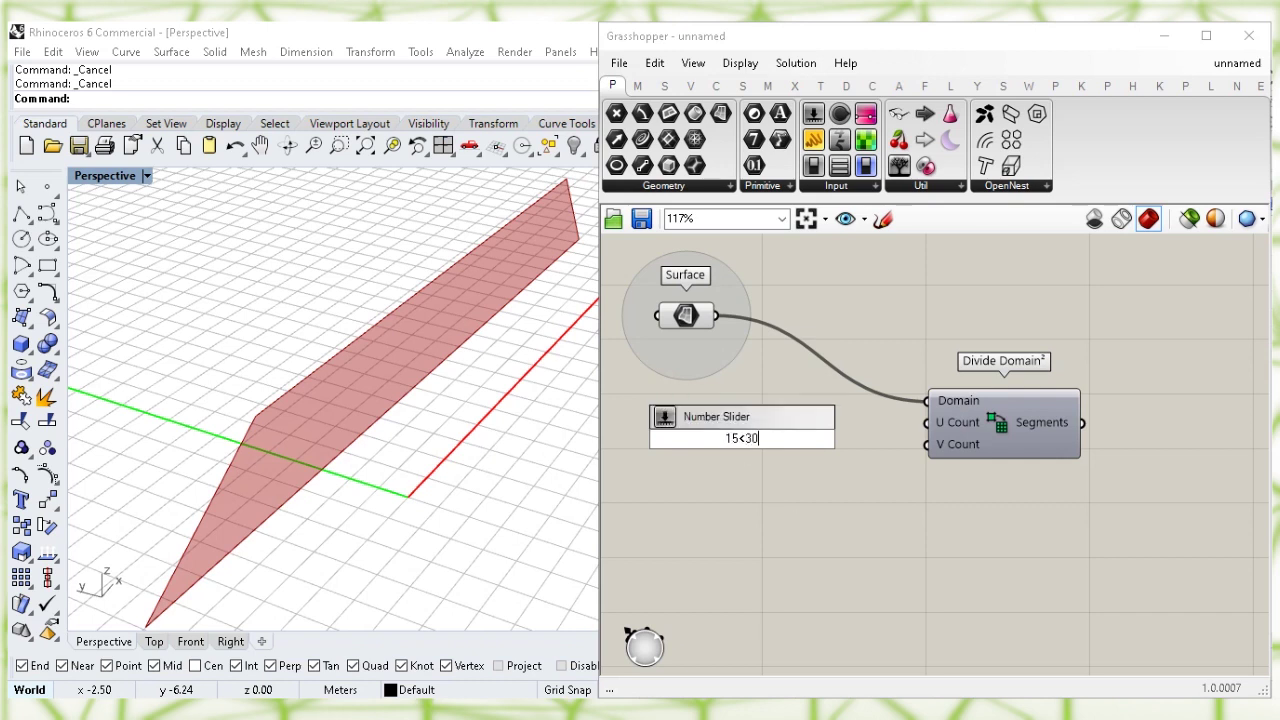
key("Return")
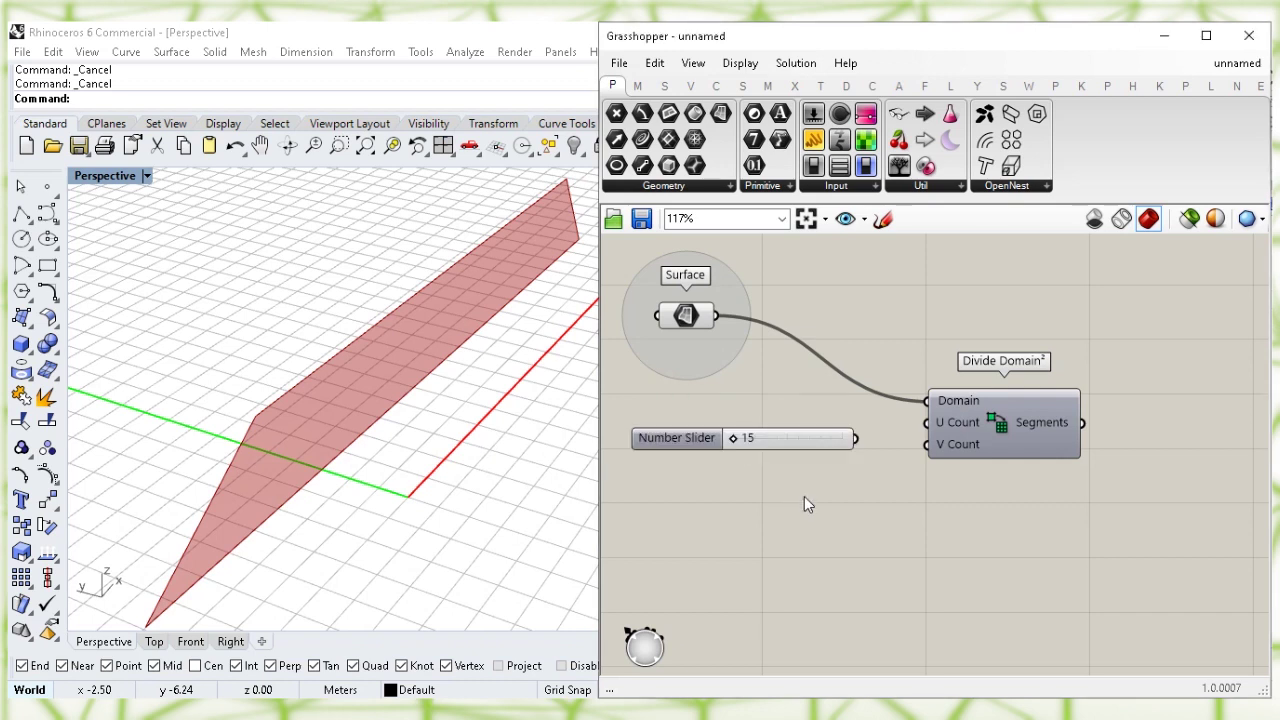
left_click(815, 437)
left_click_drag(808, 445, 926, 422)
left_click_drag(821, 426, 839, 420)
left_click(836, 481)
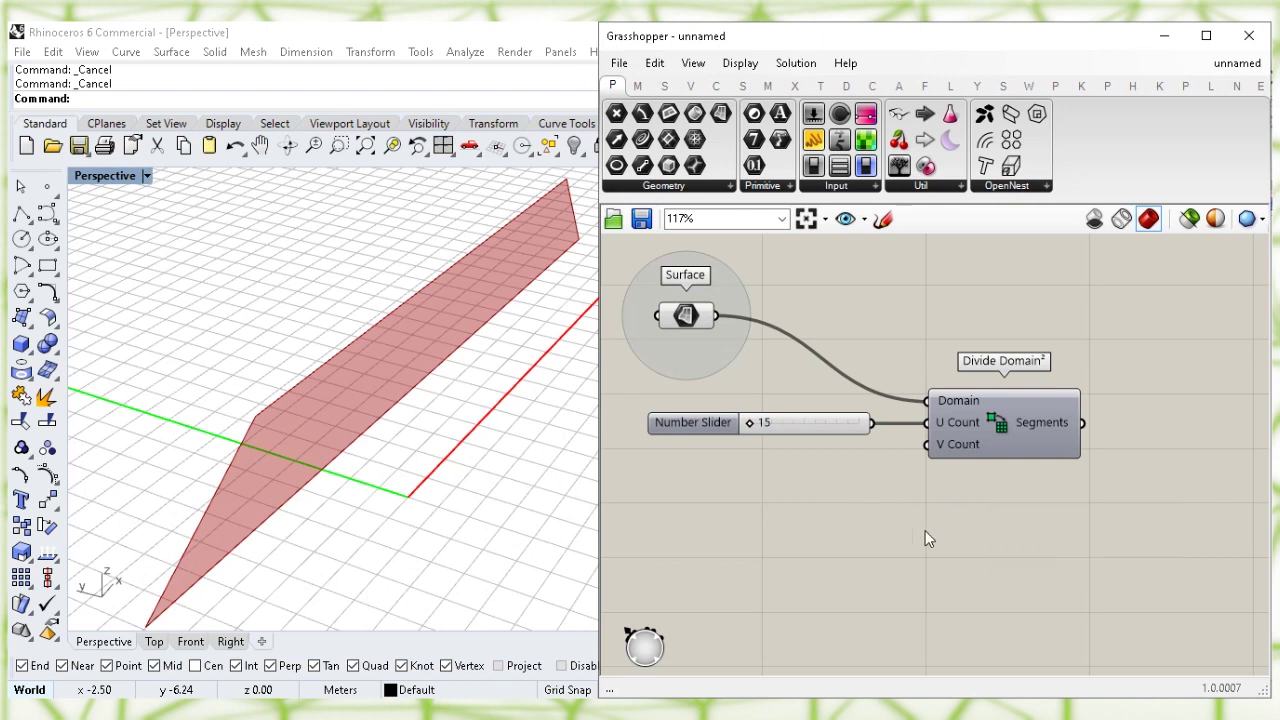
- Create a number slider ranging from 2 to 6, connect it to V Count and place it directly below the U slider
double_click(743, 480)
type("2")
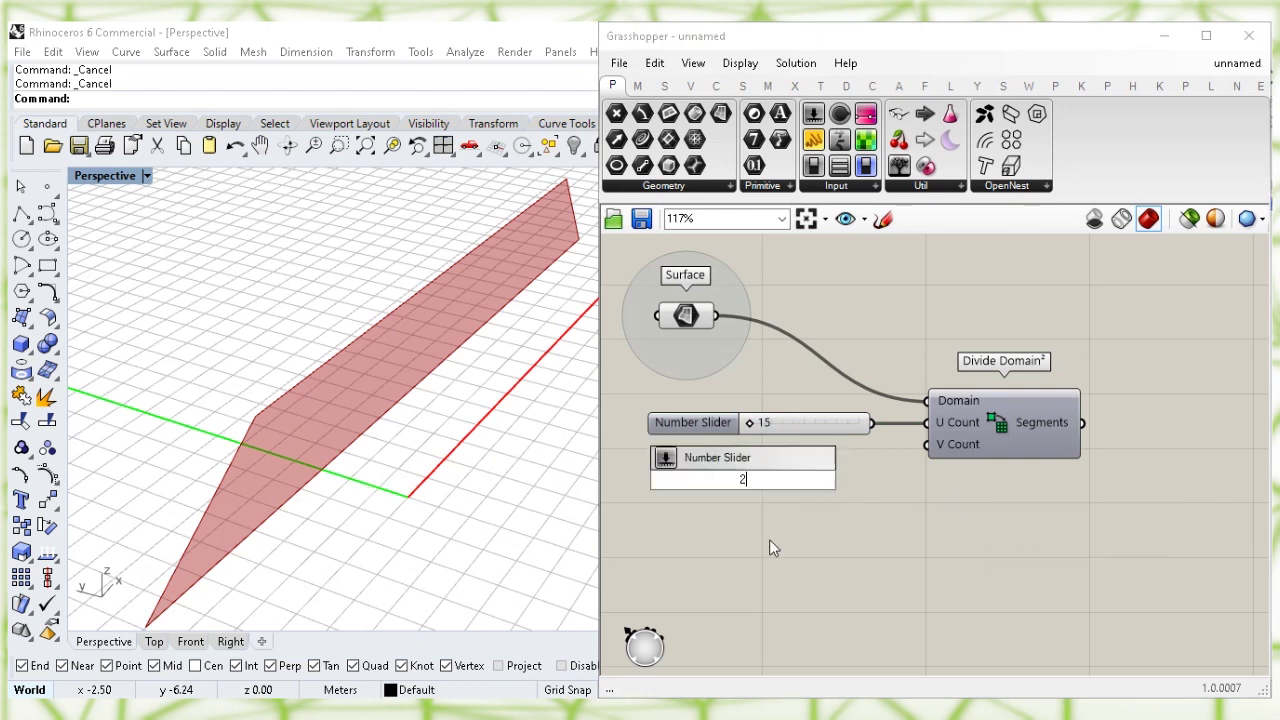
type("<6")
key("Return")
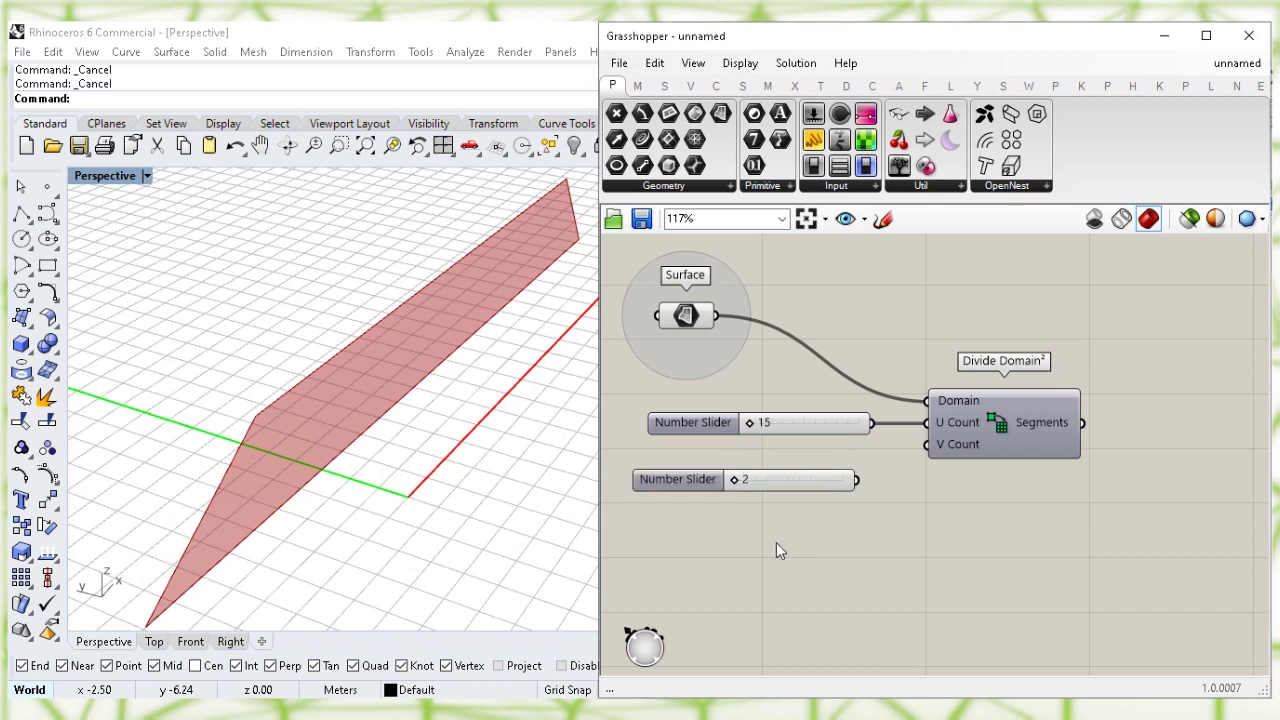
left_click(811, 472)
left_click_drag(811, 472, 910, 472)
left_click(823, 482)
left_click_drag(825, 455, 824, 448)
left_click(831, 500)
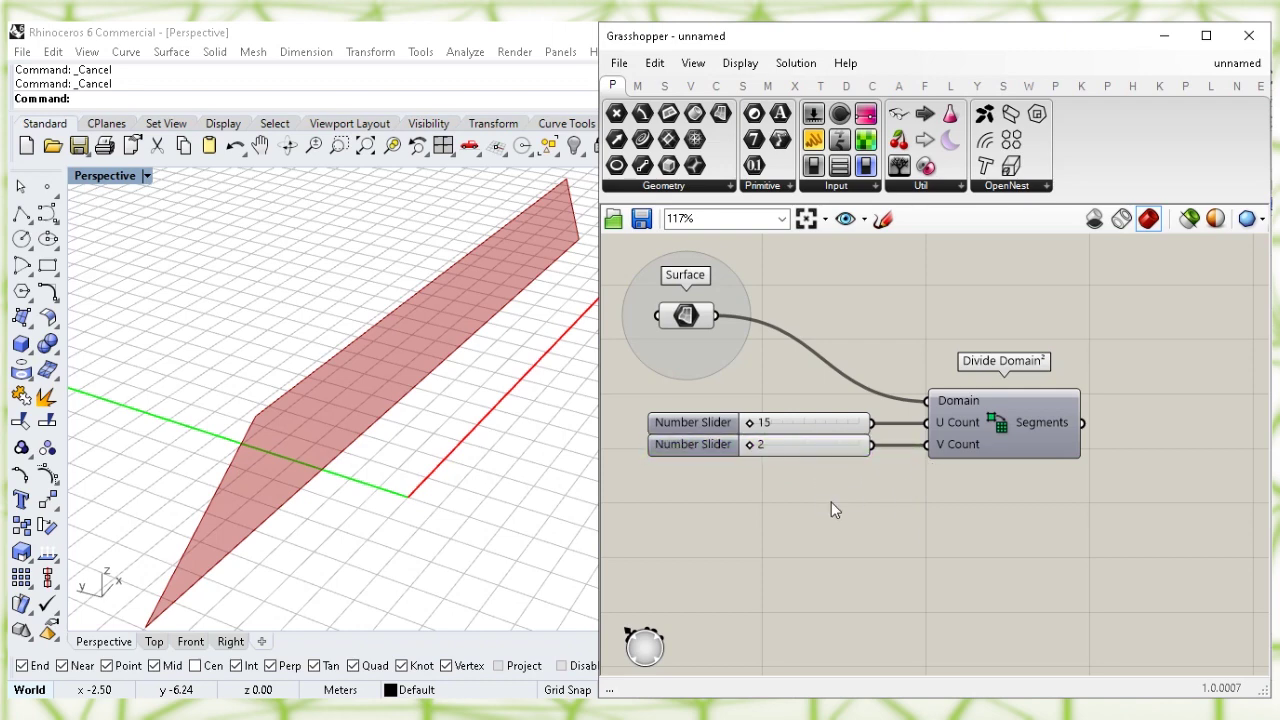
- Add the Isotrim surface component and connect the Divide Domain² Segments output to its Domain input
scroll(1145, 325, "up", 1, "ctrl")
scroll(1130, 330, "down", 1)
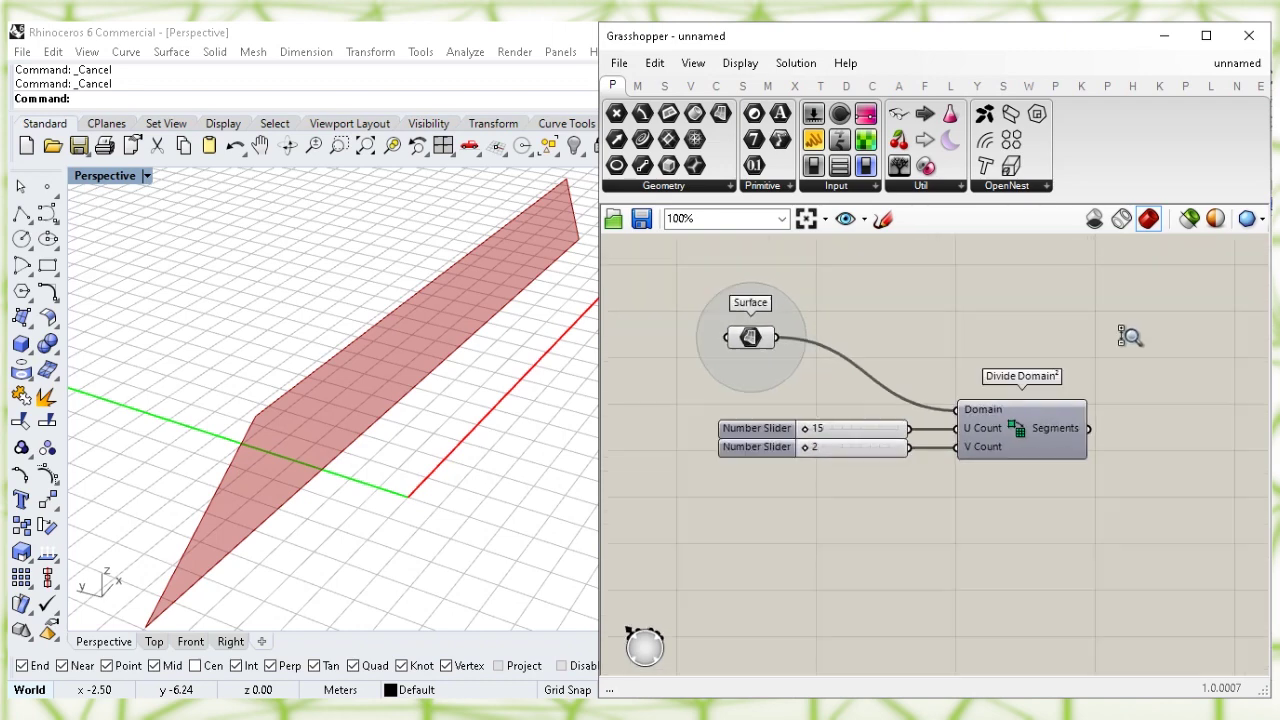
right_click_drag(1201, 359, 1120, 402)
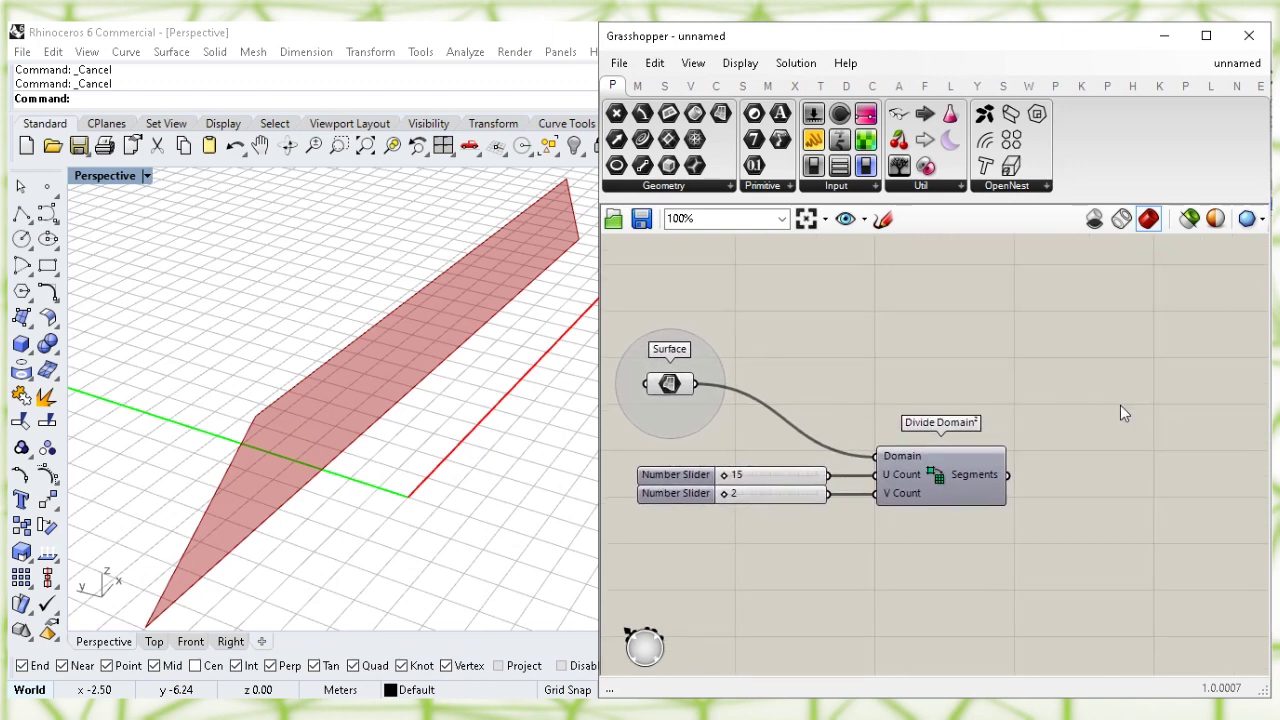
double_click(1042, 388)
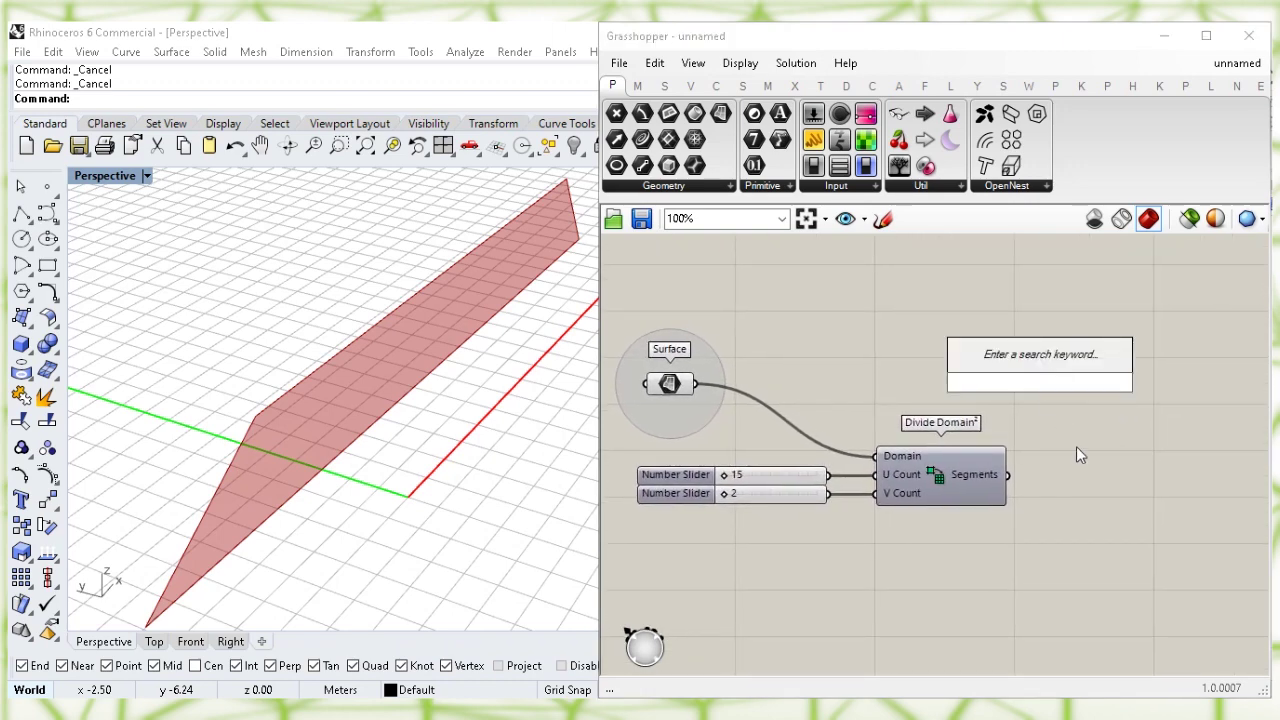
type("isotrim")
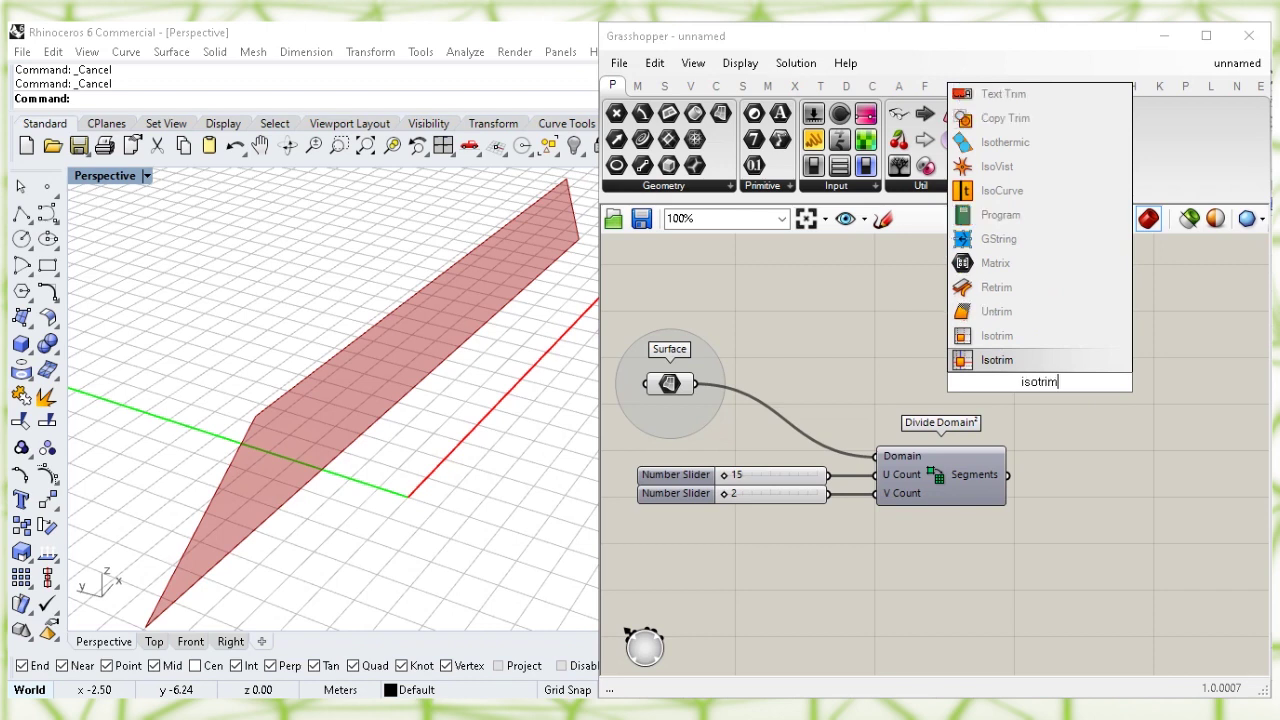
left_click(1120, 336)
left_click_drag(1050, 381, 1097, 393)
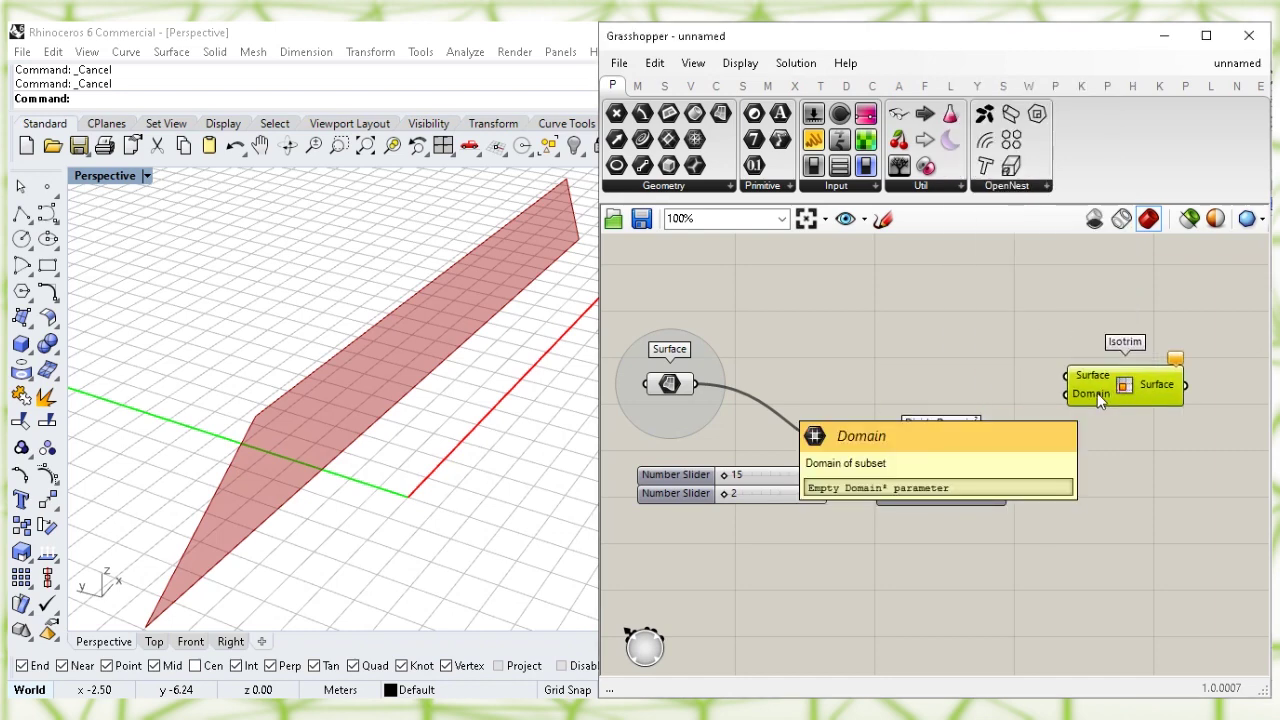
left_click(1028, 481)
left_click_drag(1010, 476, 1110, 380)
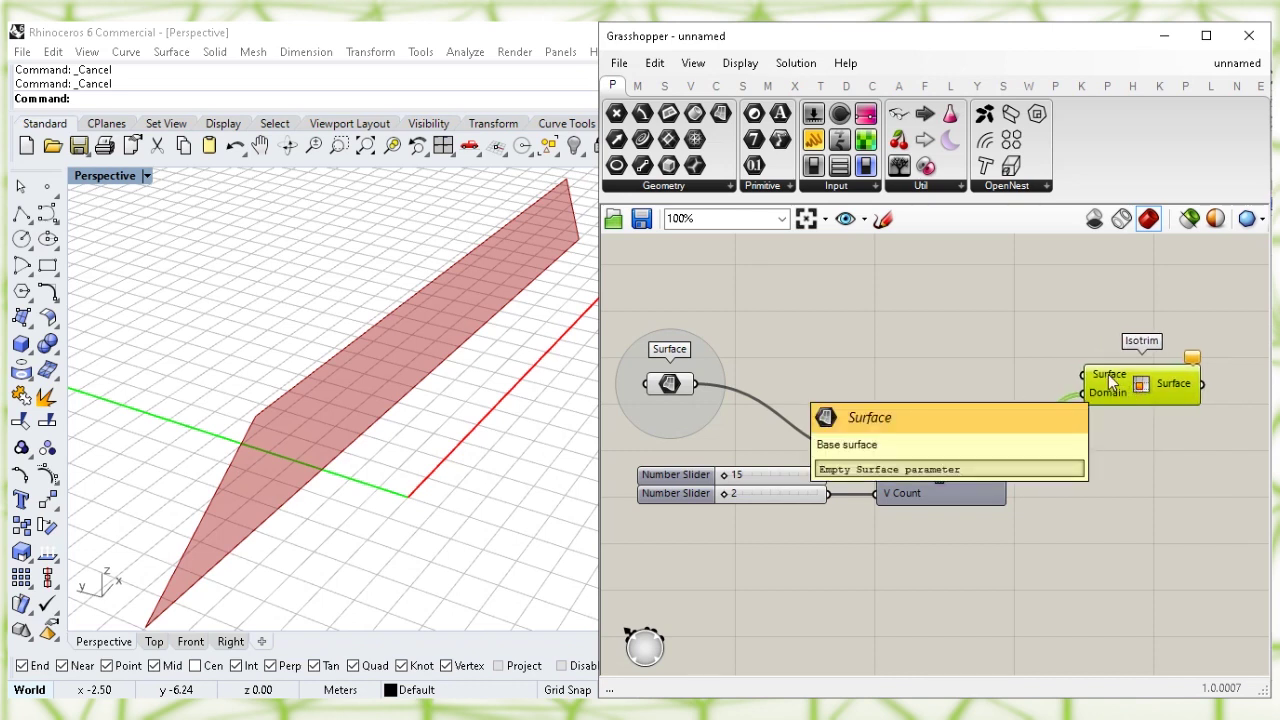
left_click(1078, 324)
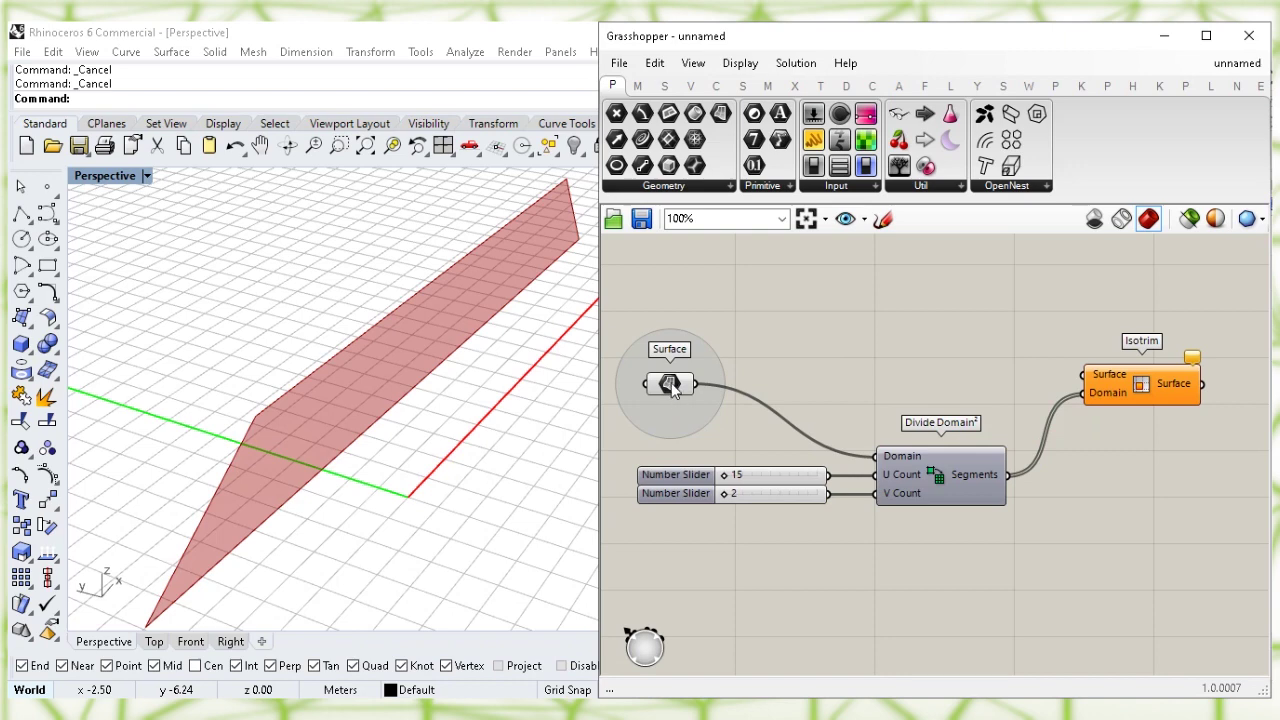
- Connect the Surface parameter to Isotrim's Surface input and line the component up with the wire
left_click(670, 386)
left_click_drag(697, 384, 1136, 397)
left_click(1031, 312)
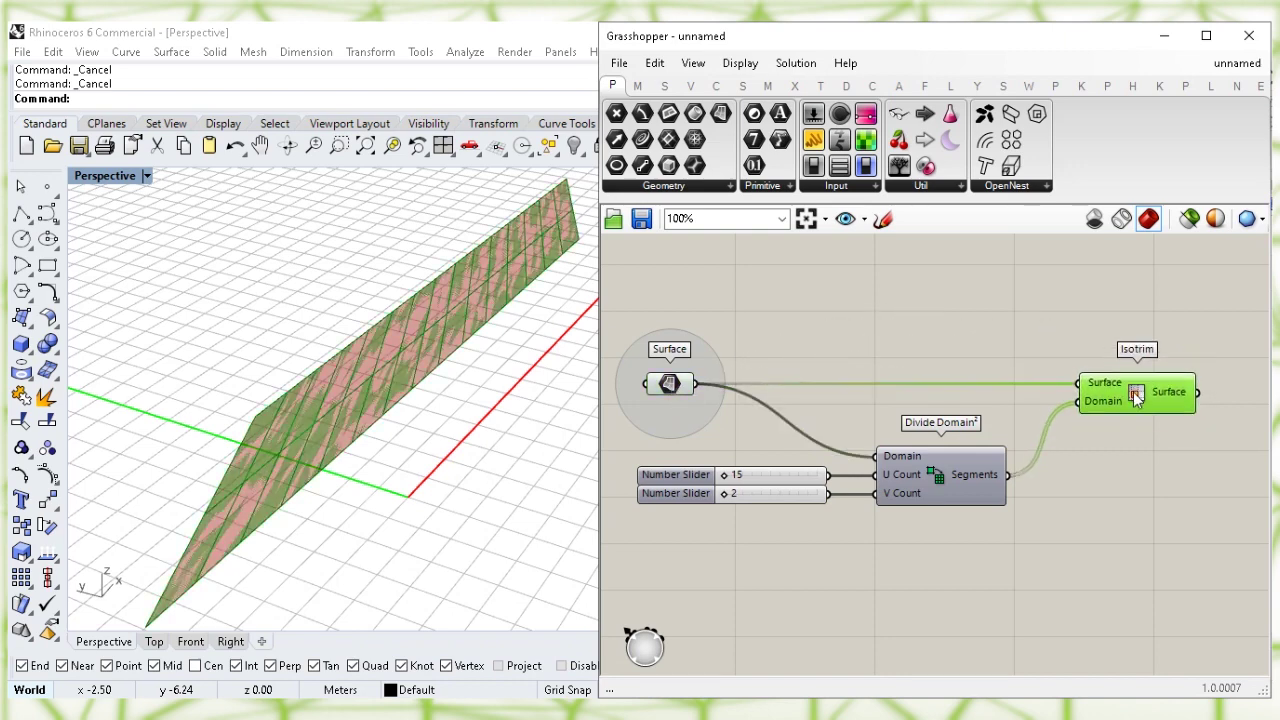
left_click(1003, 316)
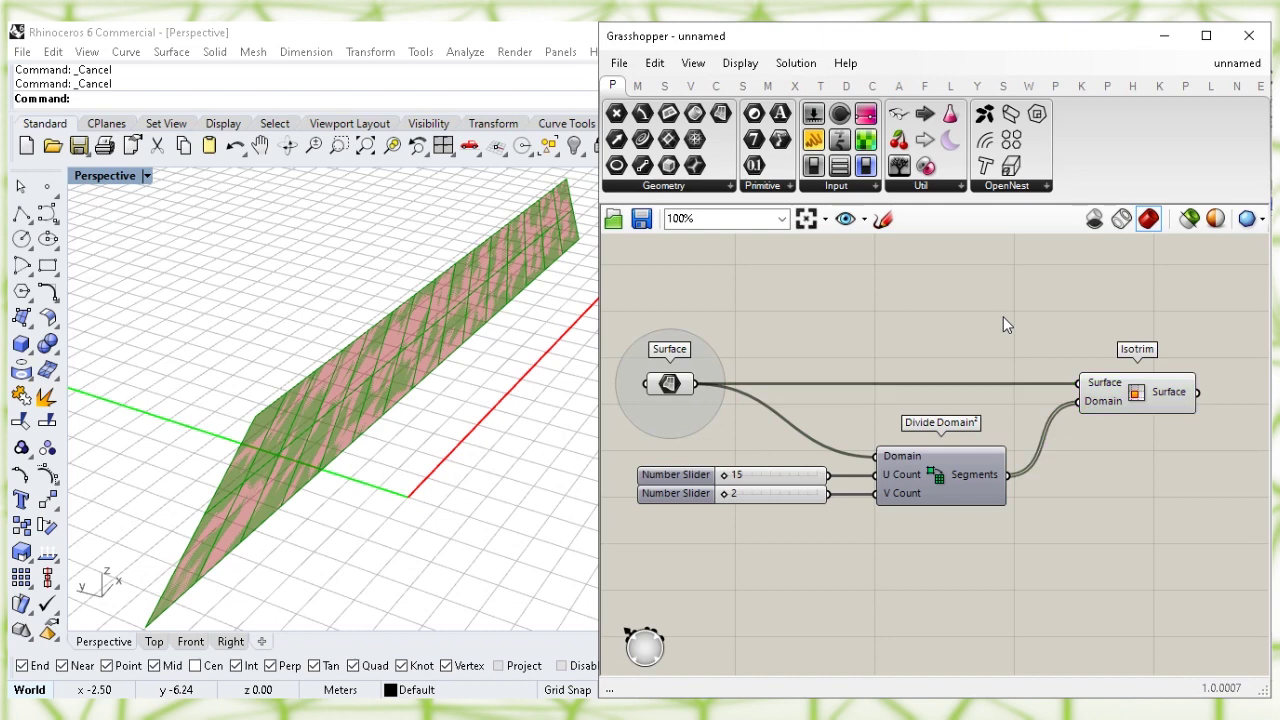
- Turn off the preview of the base Surface parameter
left_click(680, 386)
right_click(672, 386)
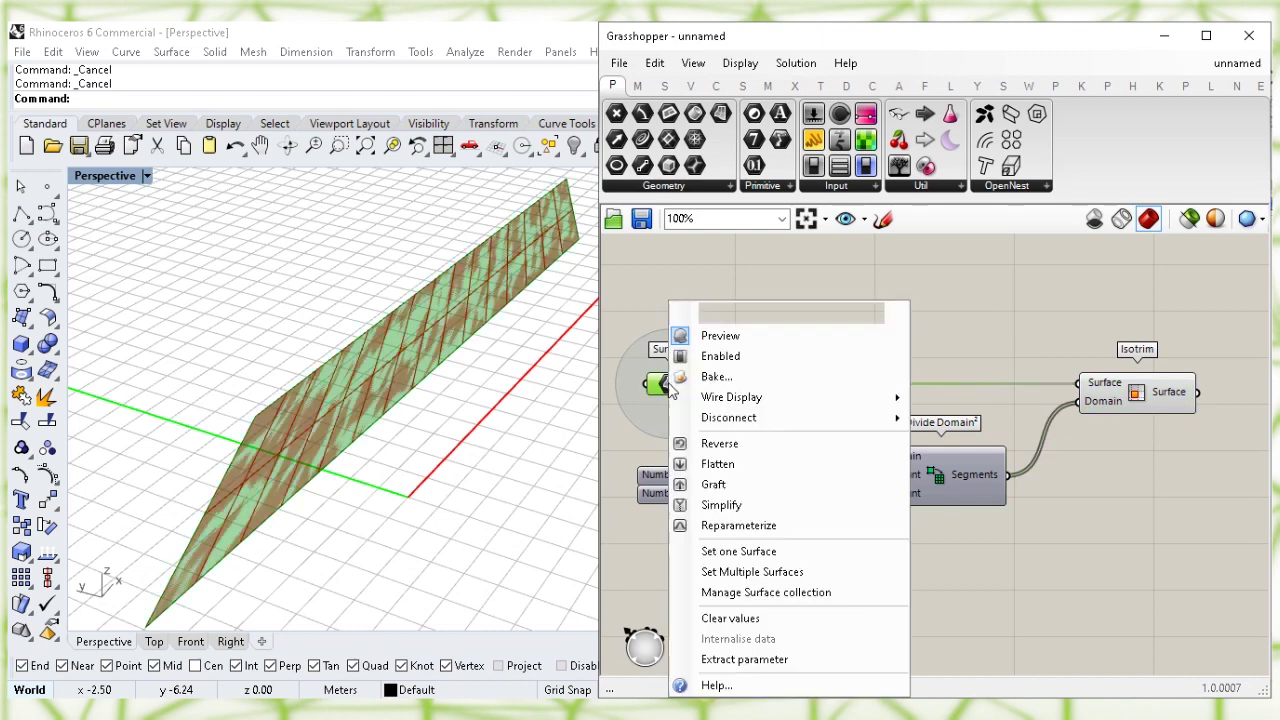
left_click(869, 337)
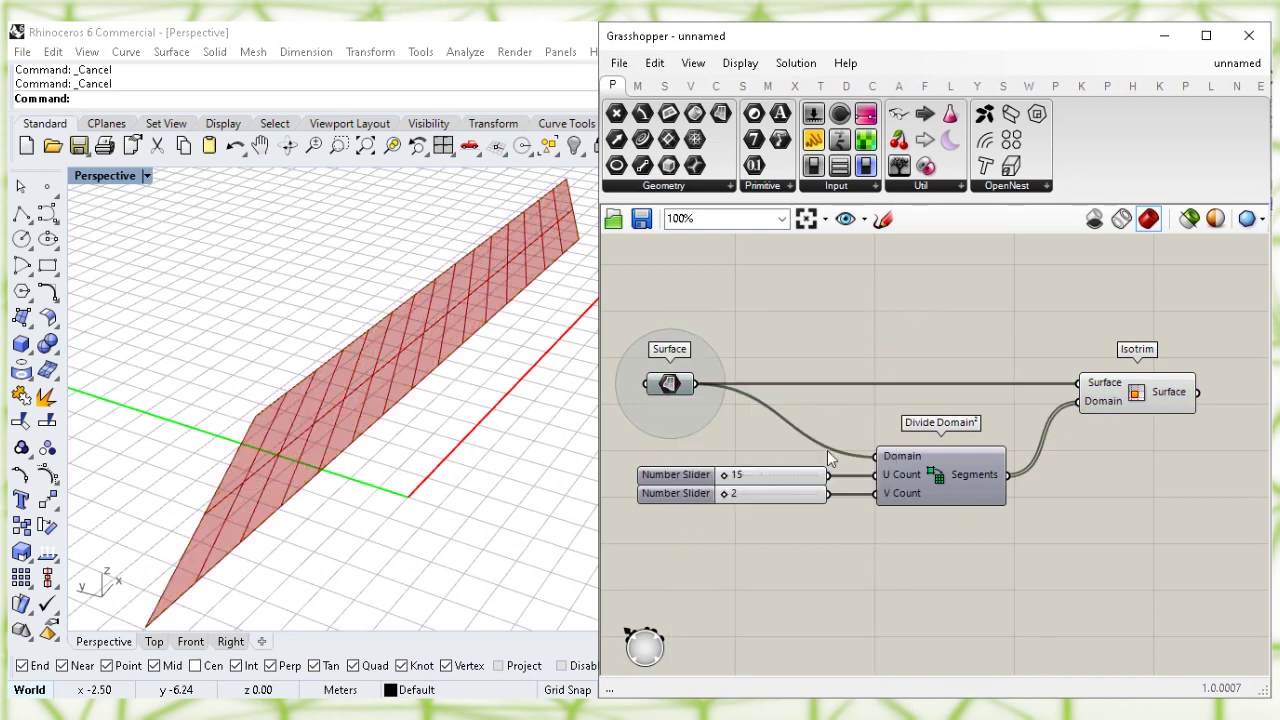
- Set the U Count slider to 30 and the V Count slider to 5
left_click(797, 478)
left_click_drag(747, 479, 840, 484)
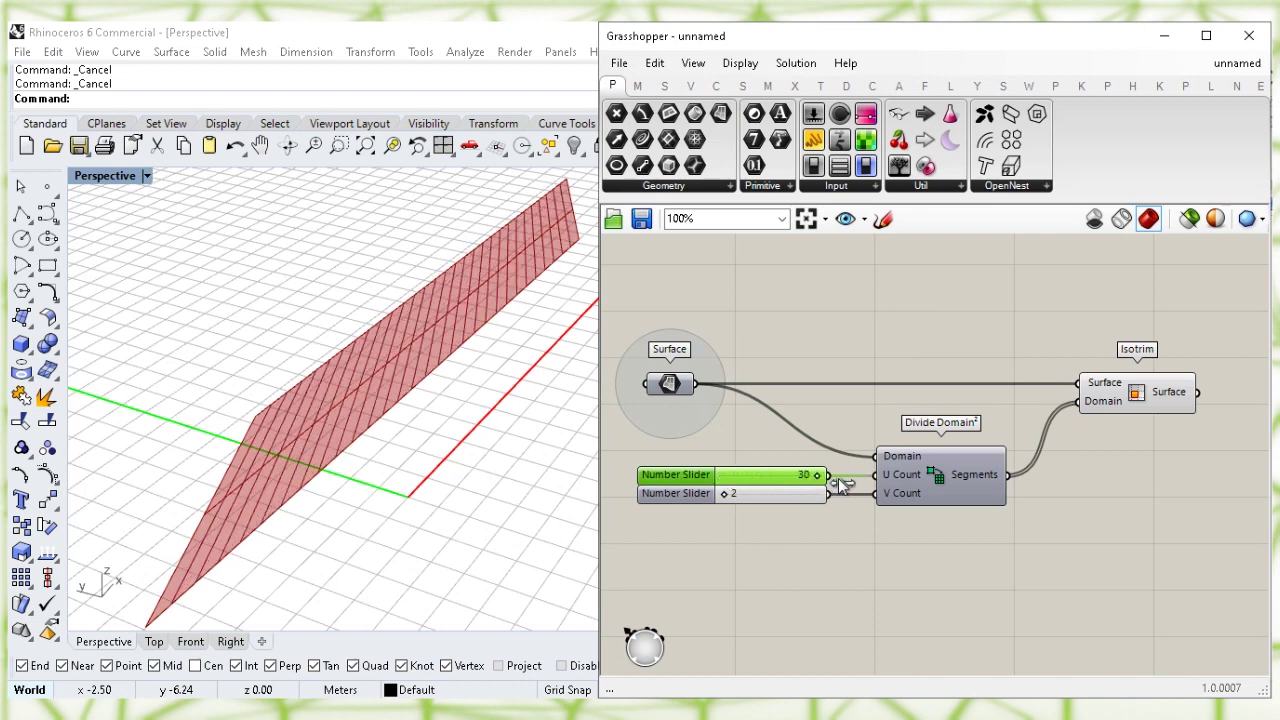
left_click(763, 498)
left_click_drag(734, 494, 794, 496)
left_click(801, 540)
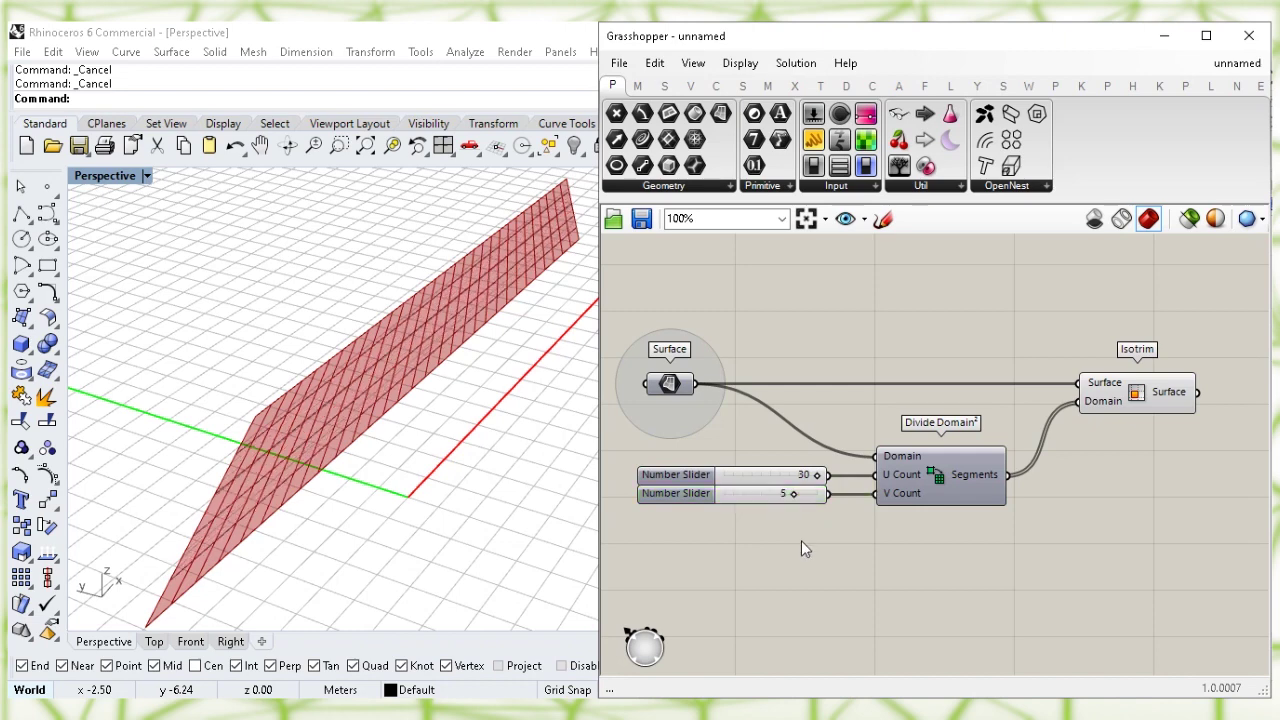
- Add a Curve parameter, connect Isotrim's Surface output to it and place it beside Isotrim
left_click(1125, 404)
right_click_drag(1156, 461, 903, 504)
scroll(1022, 475, "up", 1)
scroll(1022, 475, "up", 1)
left_click(903, 505)
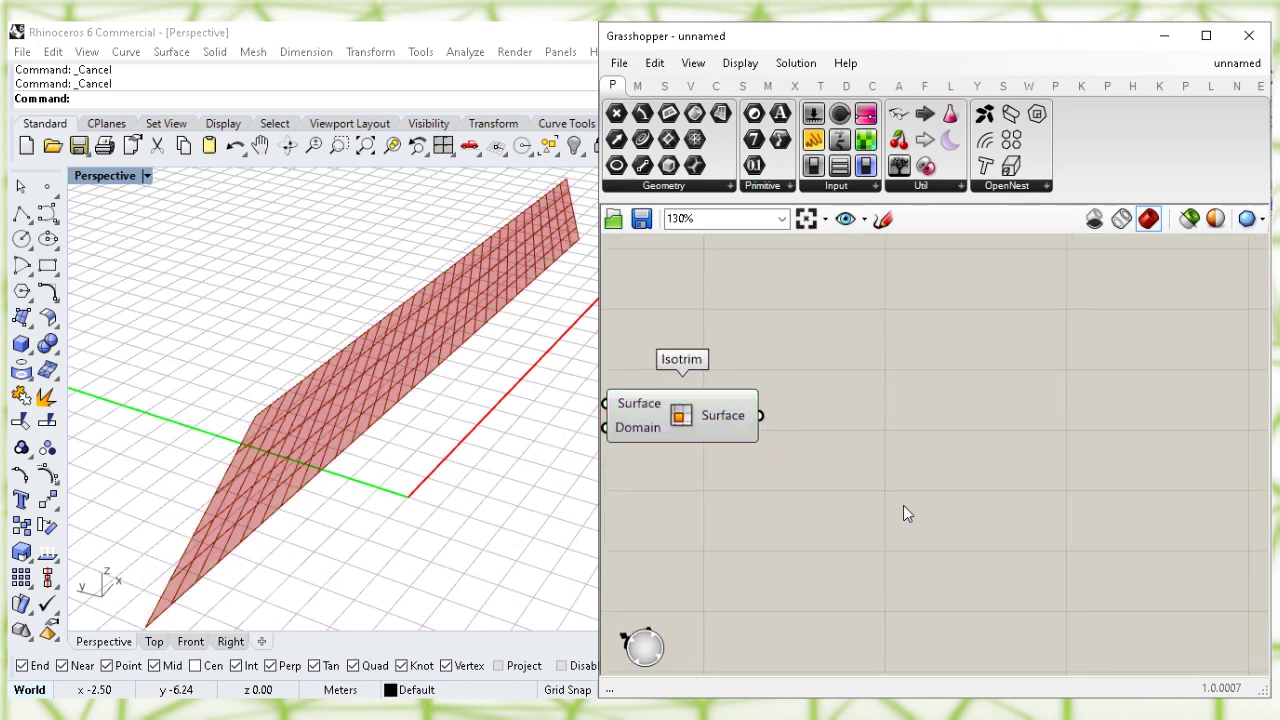
double_click(865, 430)
type("curve")
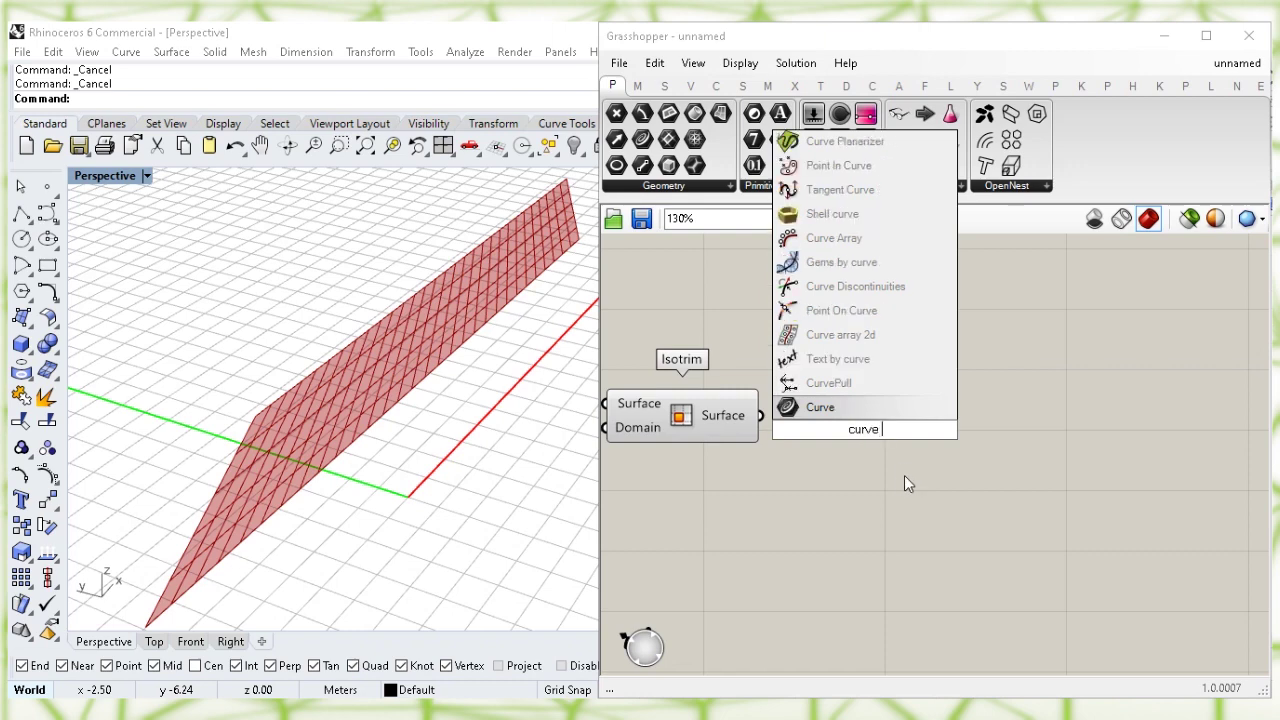
left_click(925, 414)
left_click_drag(866, 432, 838, 420)
left_click_drag(760, 415, 806, 417)
left_click(760, 496)
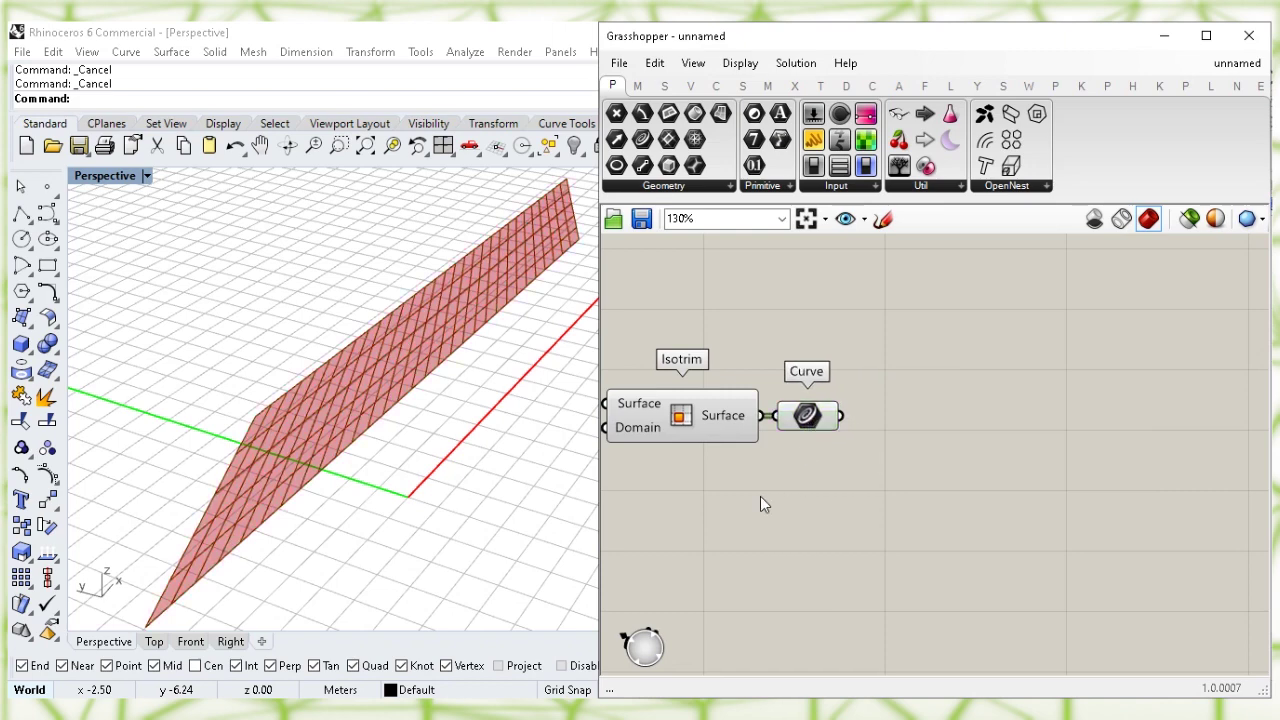
- Turn off the preview of the Isotrim component
left_click(688, 418)
right_click(682, 414)
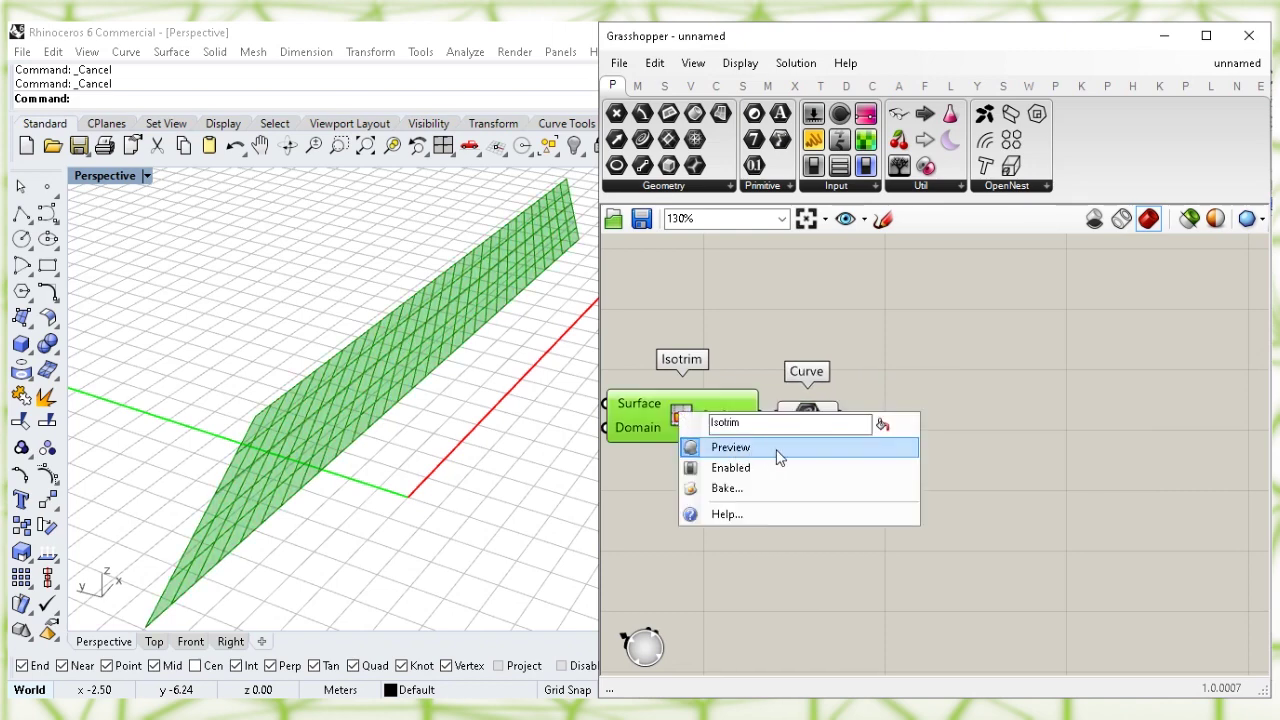
left_click(865, 452)
left_click(863, 487)
- Add an Area component and connect the Curve parameter to its Geometry input
right_click_drag(1102, 475, 939, 488)
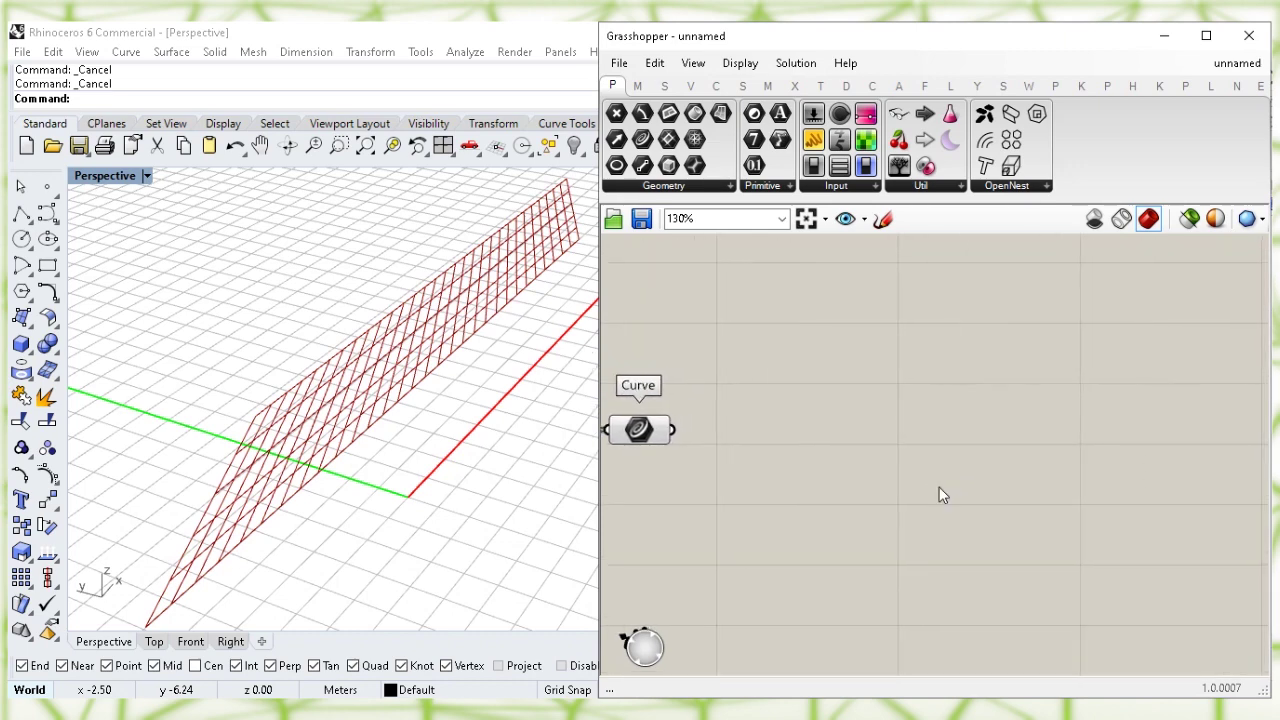
double_click(811, 376)
type("area")
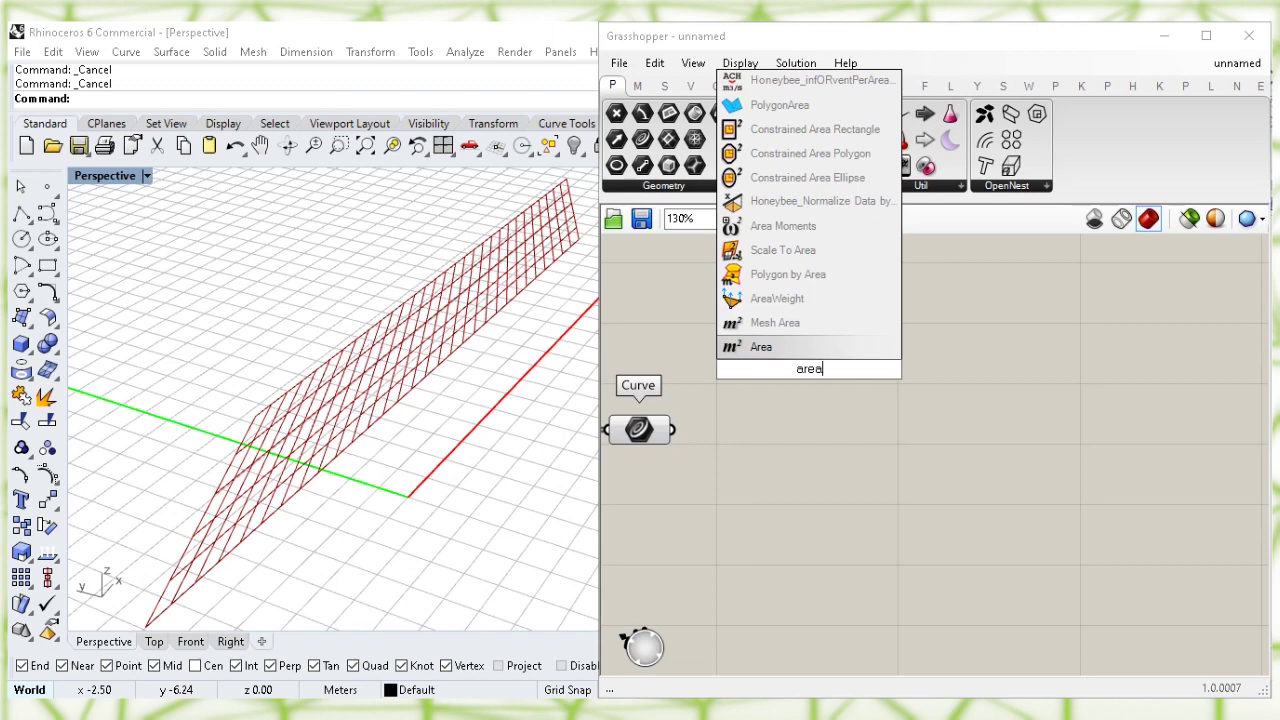
left_click(853, 350)
left_click_drag(674, 430, 779, 353)
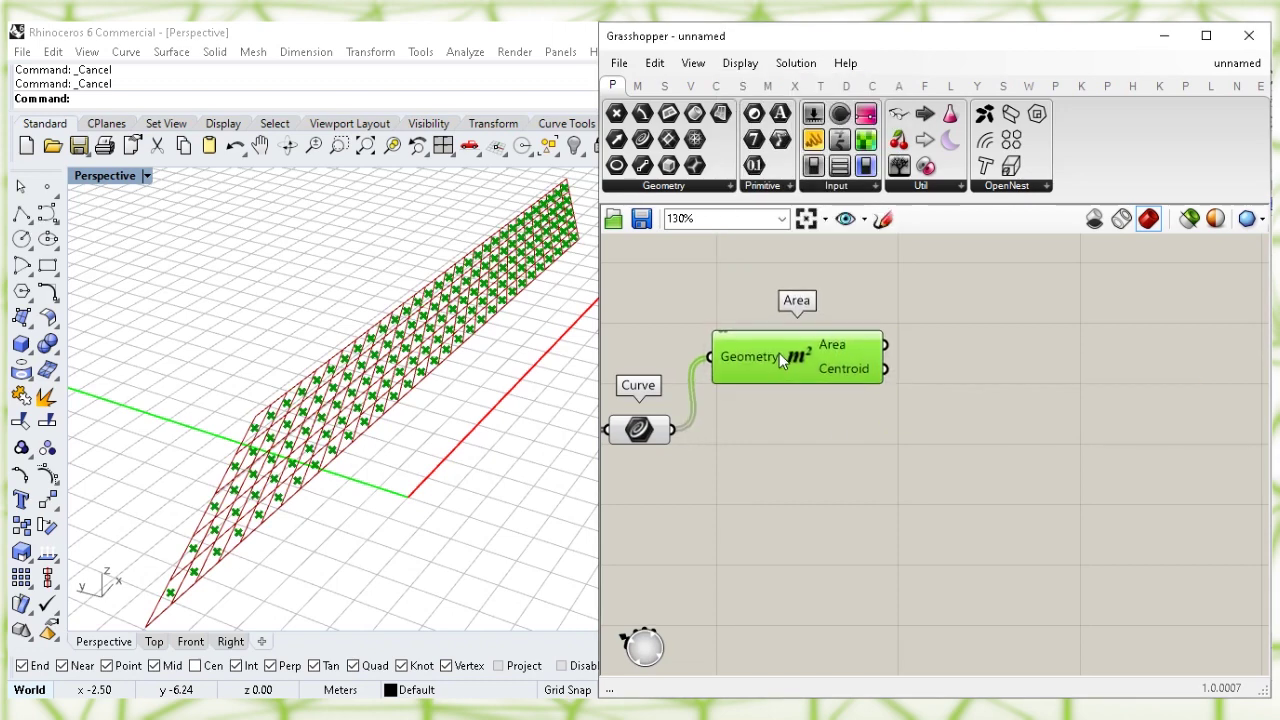
- Add a Scale component and place it to the right of the Curve parameter, below the Area component
left_click(797, 455)
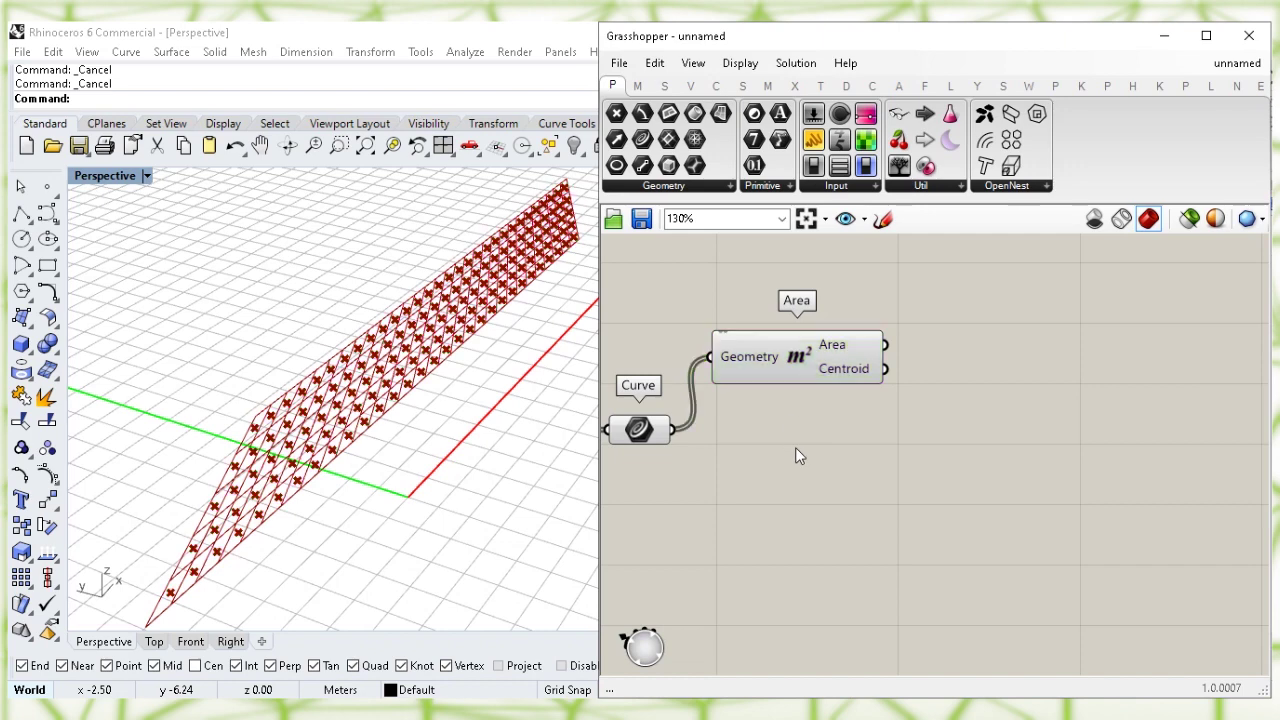
double_click(961, 429)
type("sca")
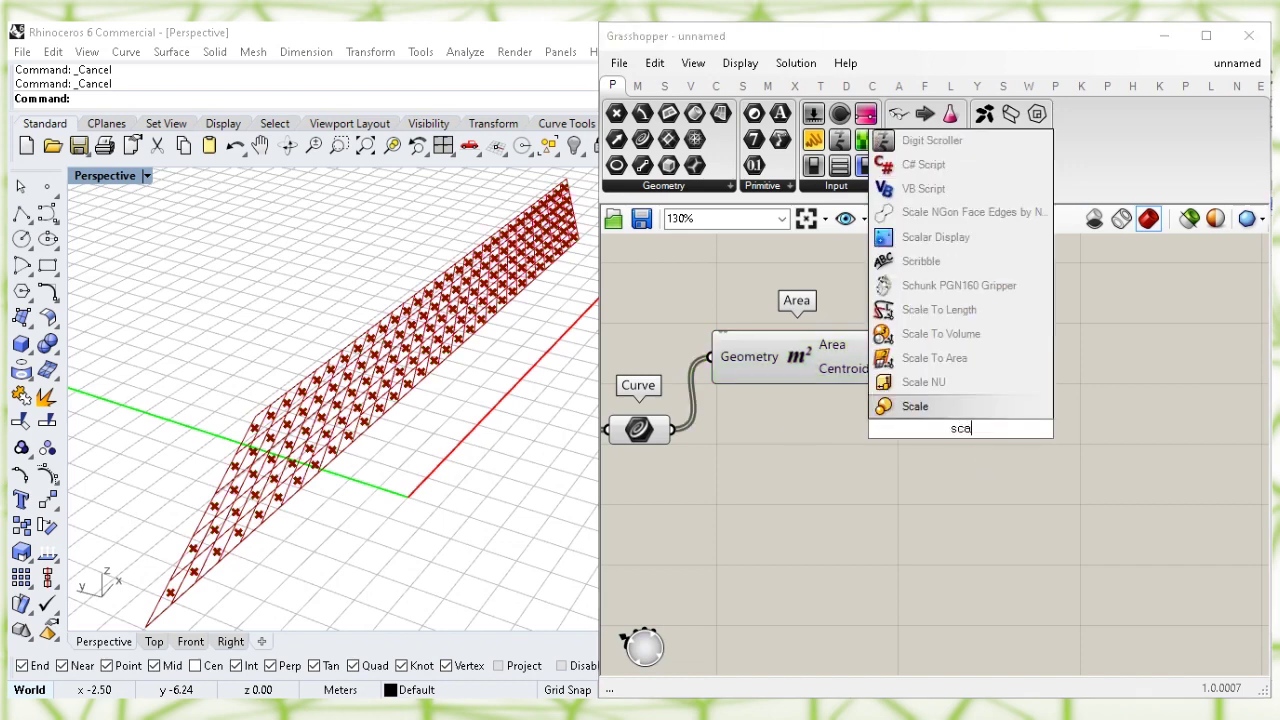
left_click(988, 408)
left_click_drag(916, 406, 974, 424)
left_click(834, 434)
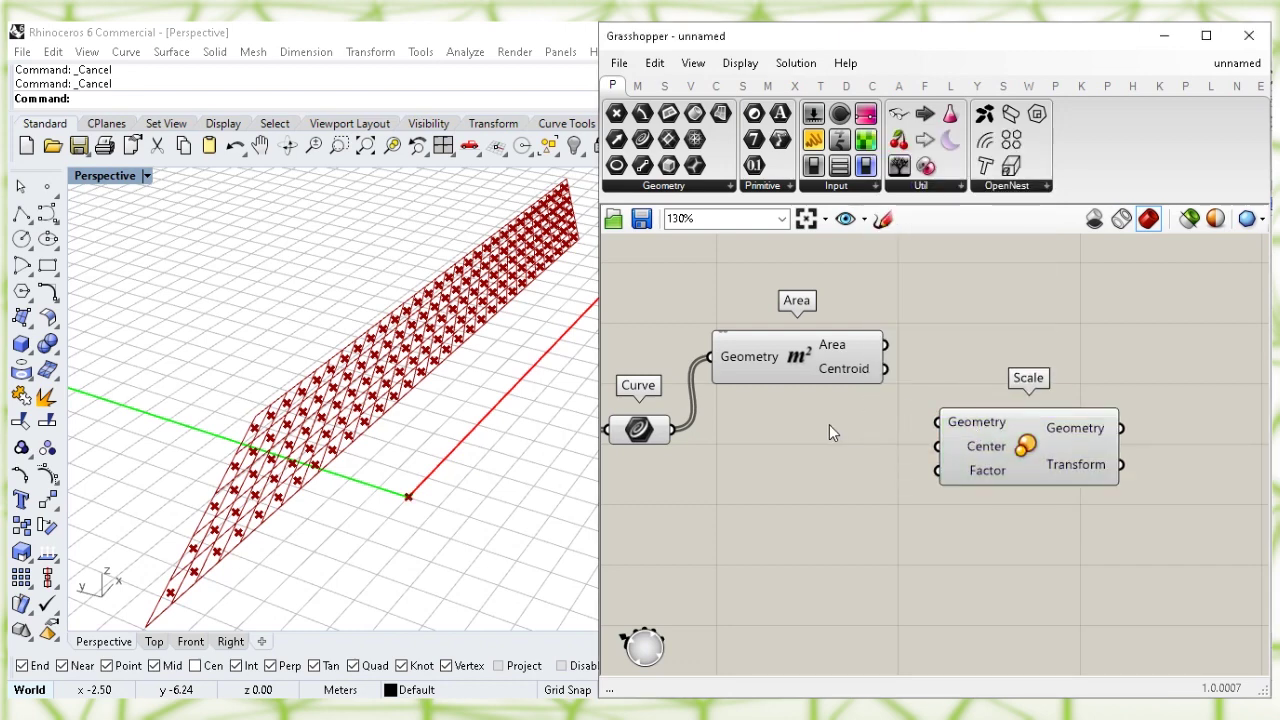
- Connect the Curve parameter to Scale's Geometry input and Area's Centroid output to its Center input
left_click(638, 430)
left_click_drag(680, 430, 938, 422)
left_click_drag(1010, 440, 992, 440)
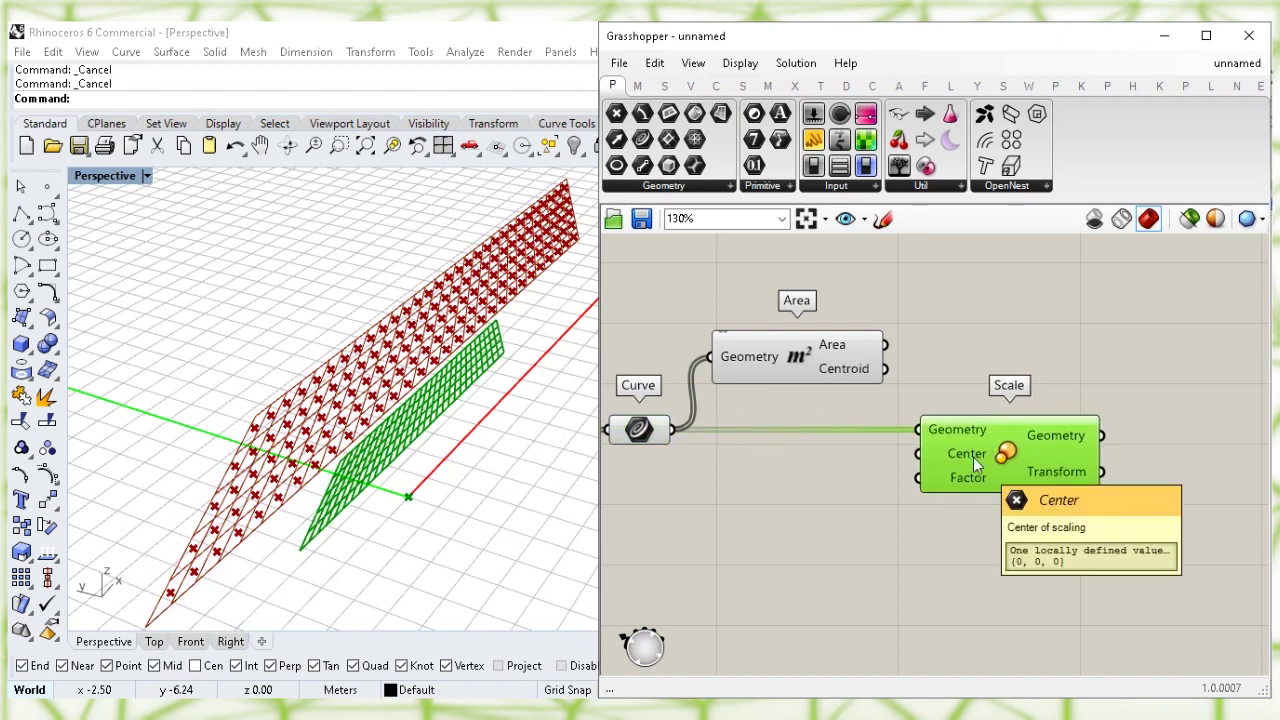
left_click(857, 410)
mouse_move(853, 373)
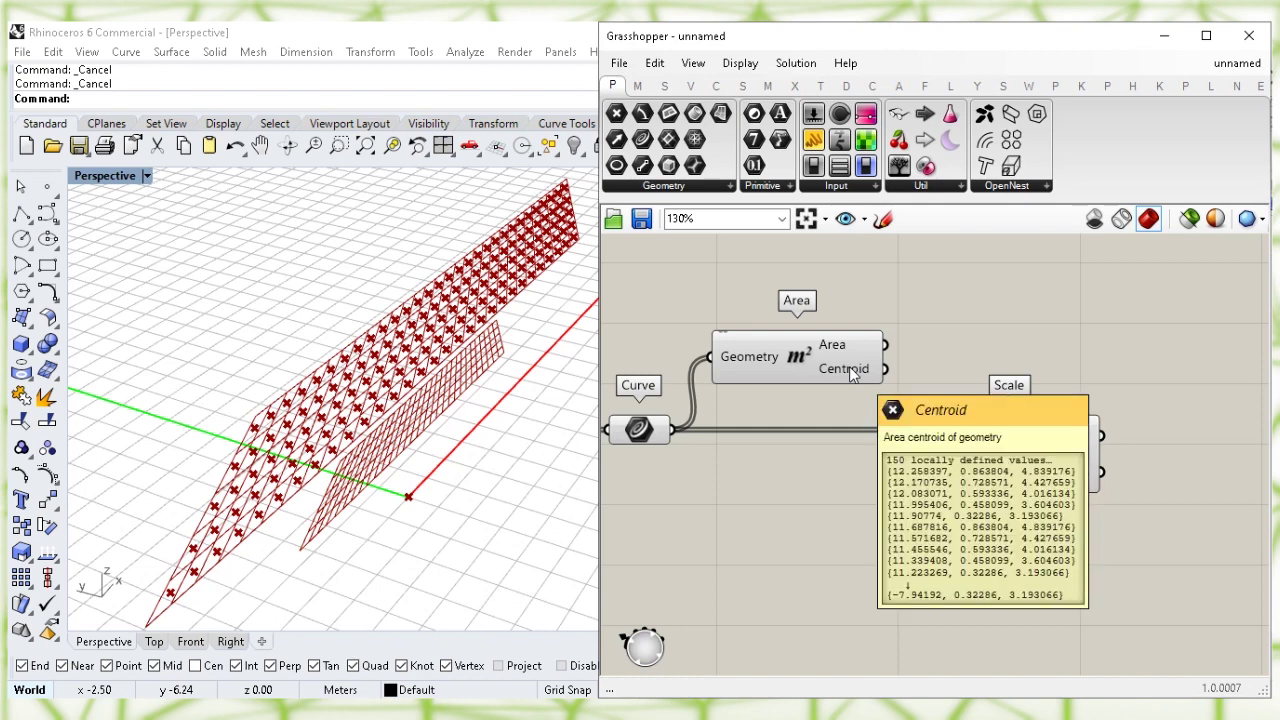
left_click_drag(882, 369, 918, 453)
- Turn off the preview of the Area component and the Curve parameter
right_click(797, 357)
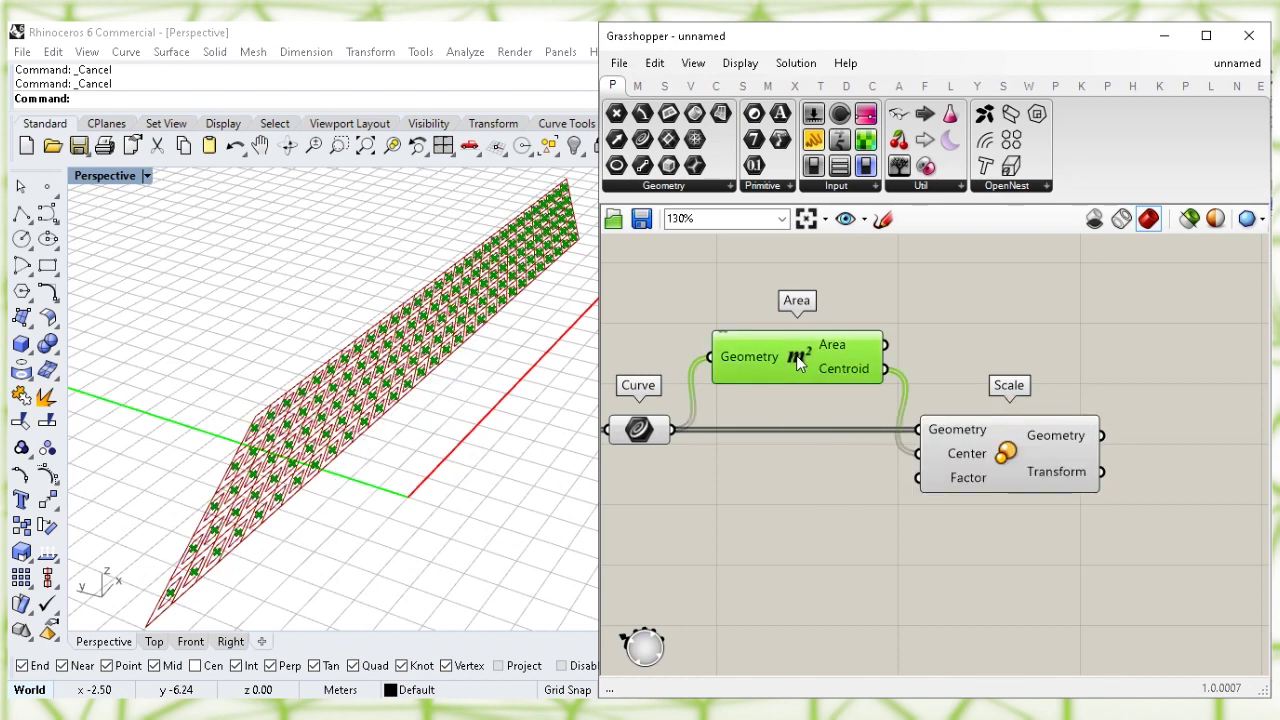
left_click(848, 392)
left_click(820, 527)
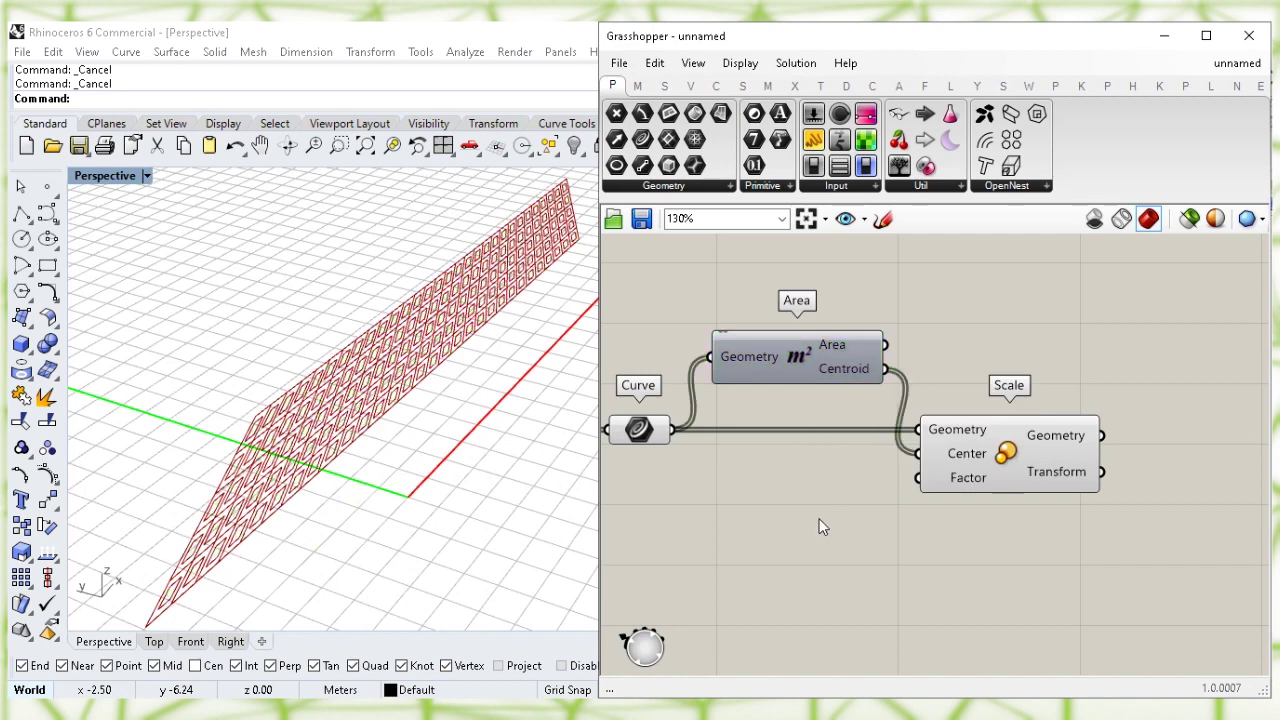
left_click(641, 430)
right_click(641, 430)
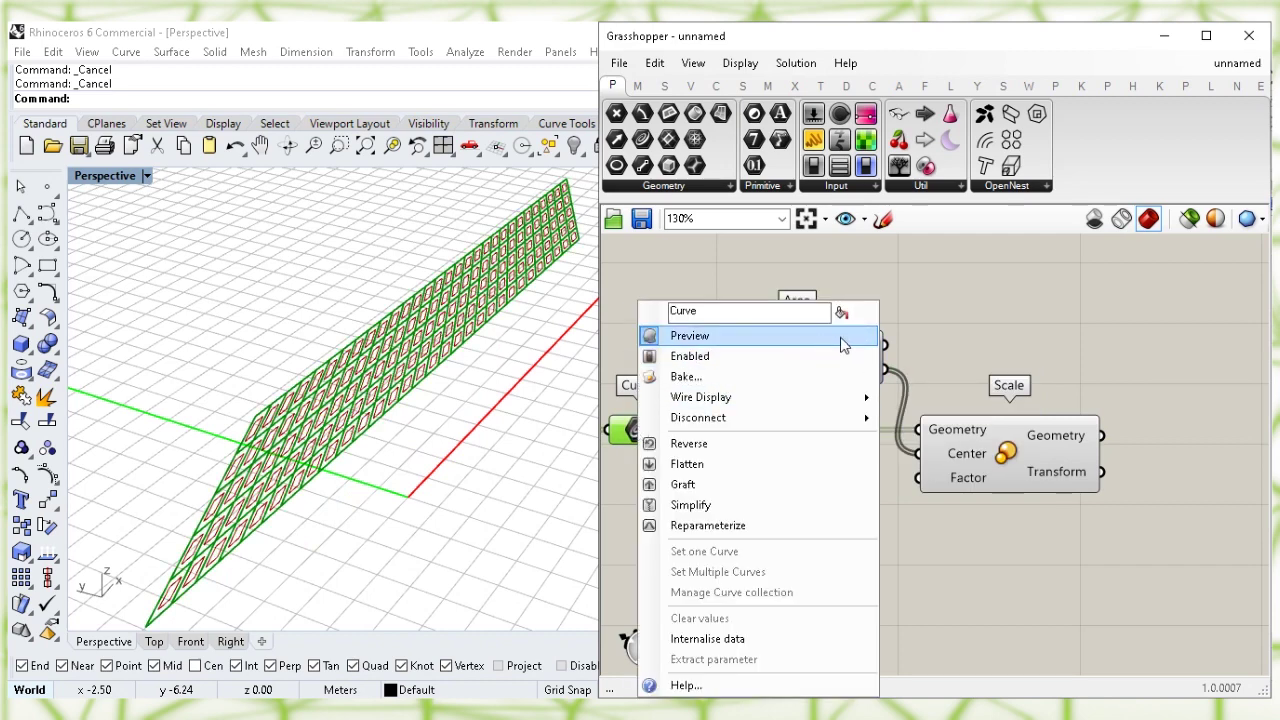
left_click(843, 345)
left_click(812, 500)
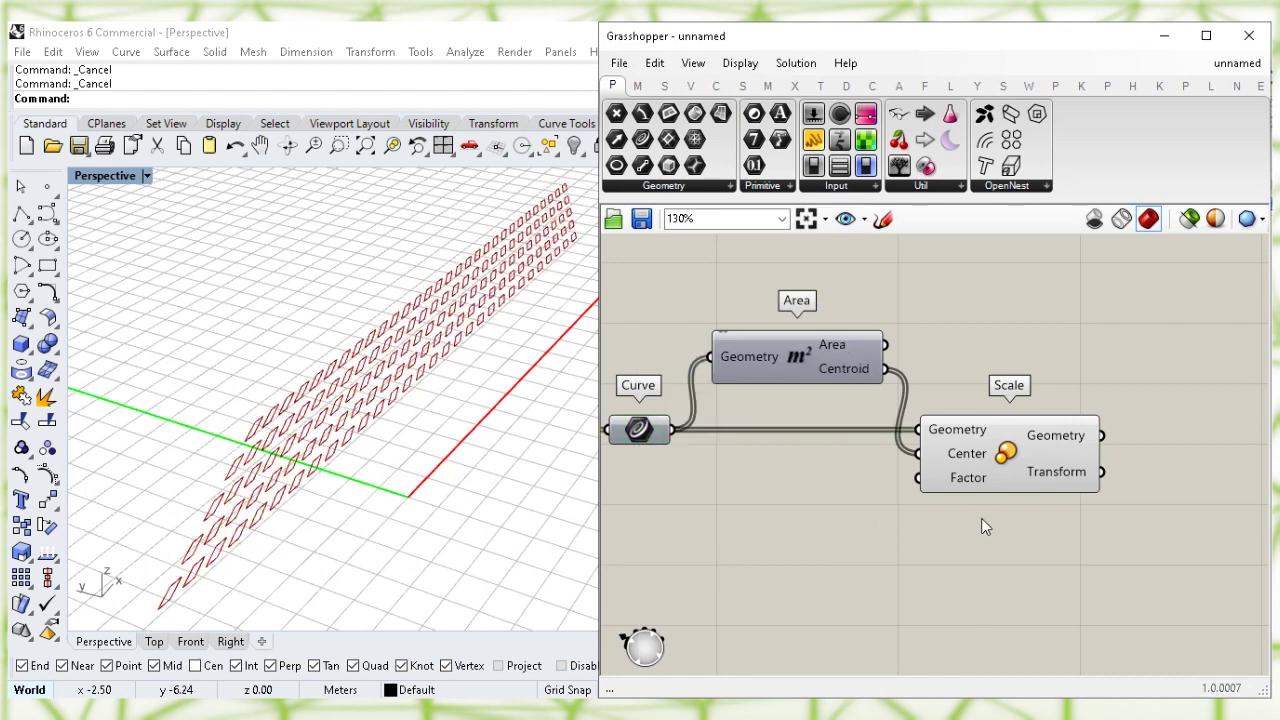
- Connect a new number slider ranging from 0.500 to 0.750 to Scale's Factor input and set it to 0.750
right_click_drag(981, 518, 983, 491)
left_click(1003, 424)
left_click(931, 558)
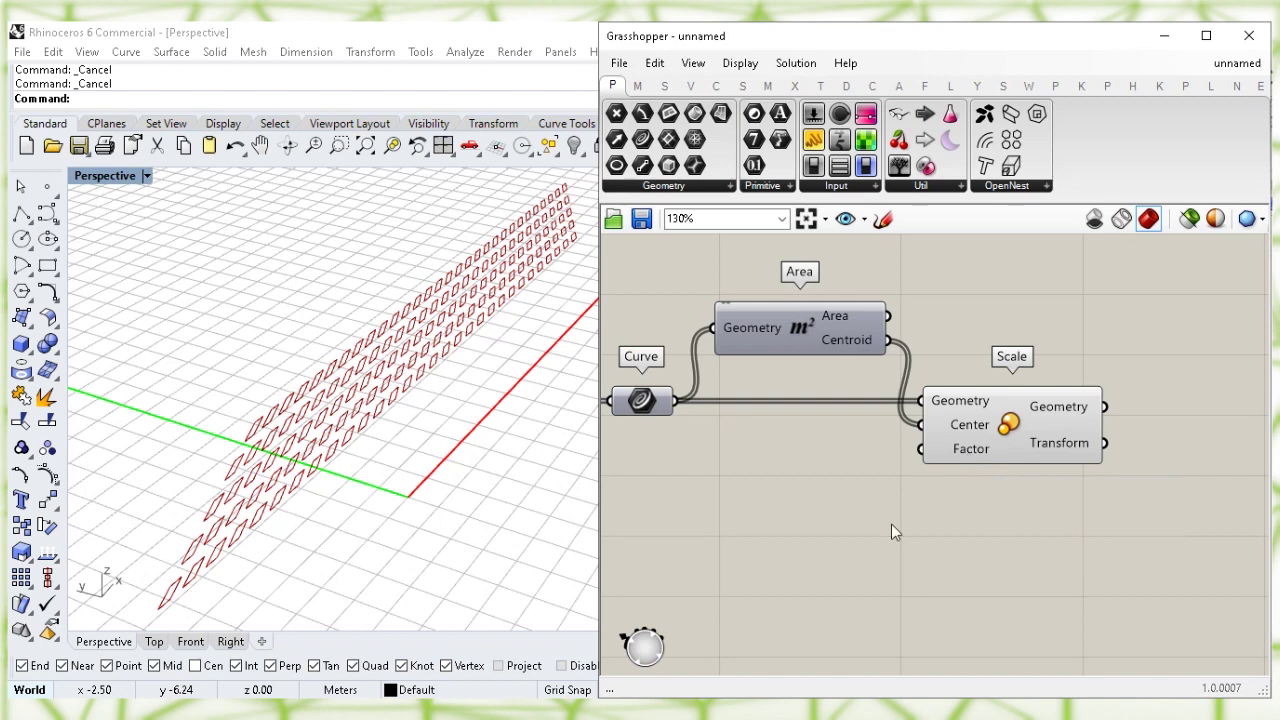
double_click(741, 554)
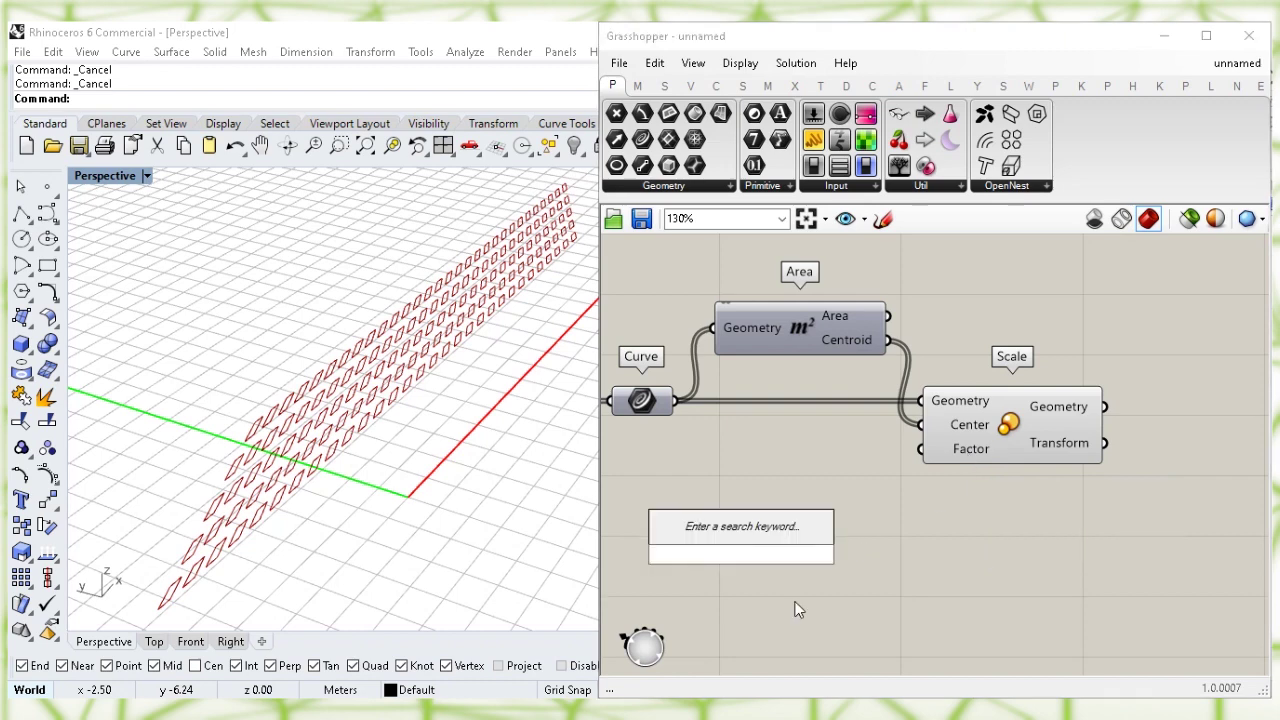
type("0.500")
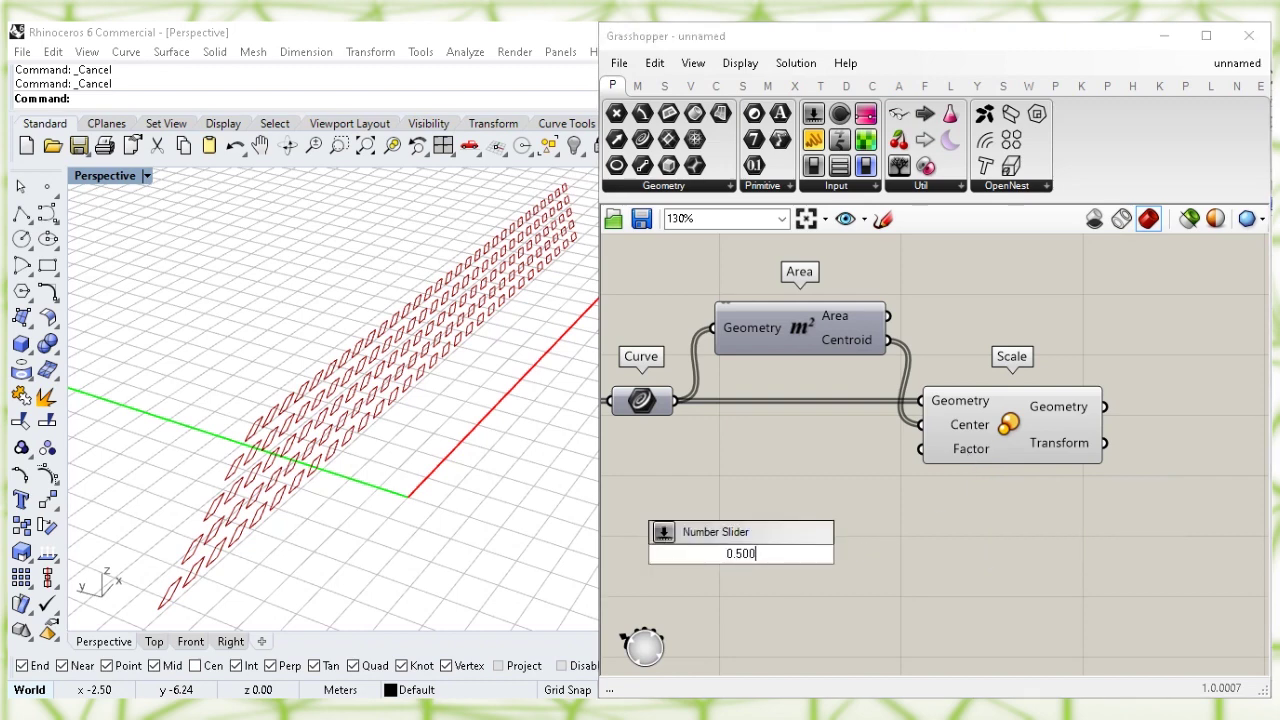
type("<0.750")
key("Return")
left_click_drag(814, 554, 921, 449)
left_click_drag(829, 447, 851, 450)
left_click_drag(745, 450, 867, 450)
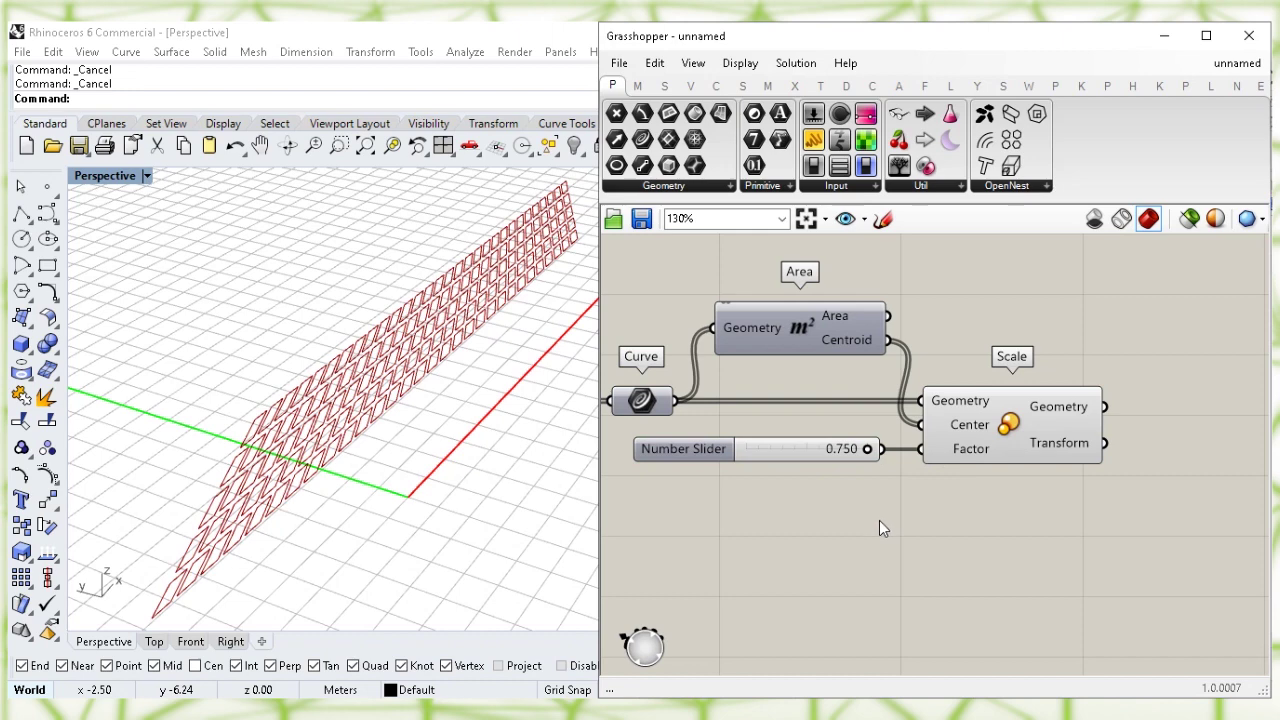
- Add a List Length component and connect Scale's Geometry output to its List input
left_click(1040, 452)
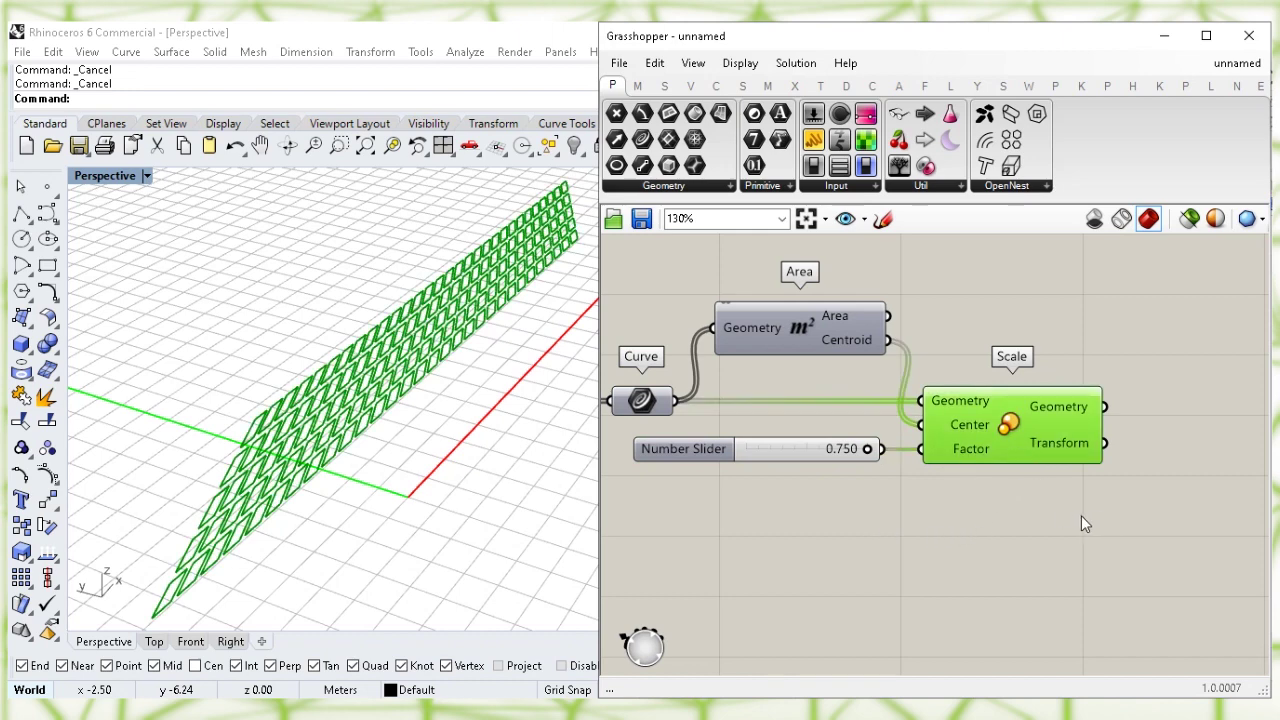
left_click(1051, 526)
right_click_drag(1051, 526, 914, 497)
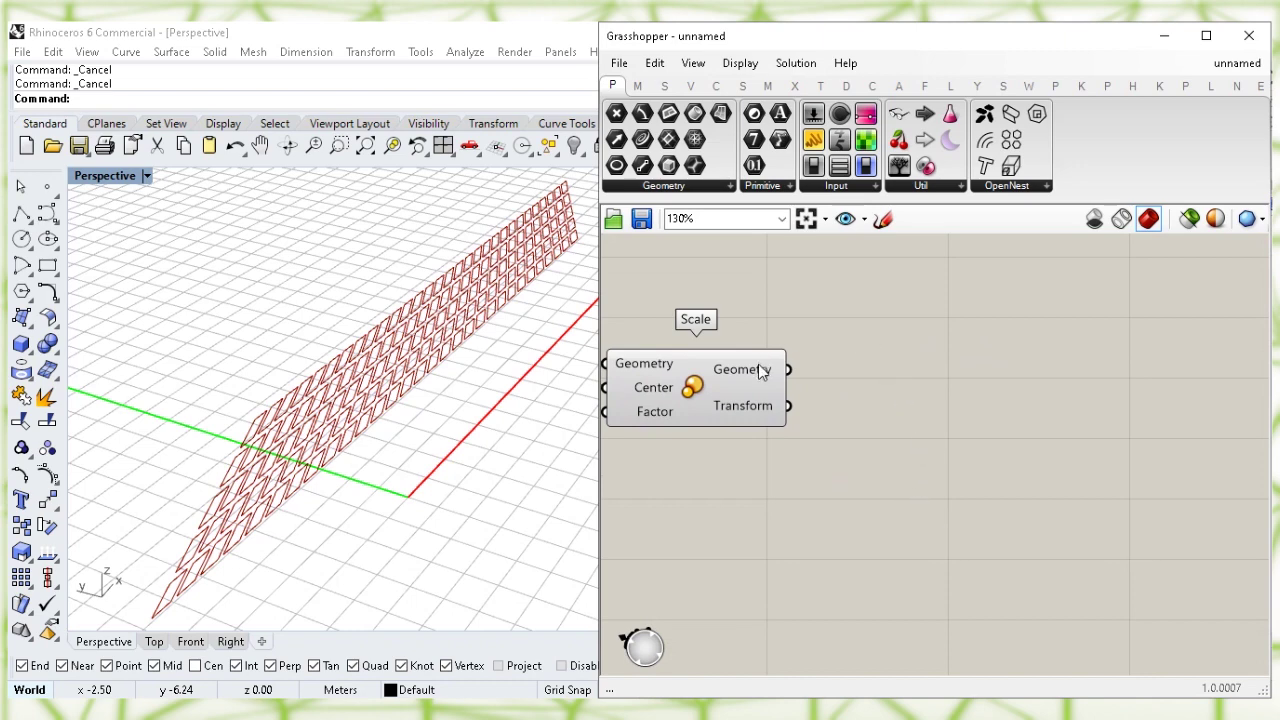
left_click(758, 374)
left_click(877, 336)
double_click(937, 471)
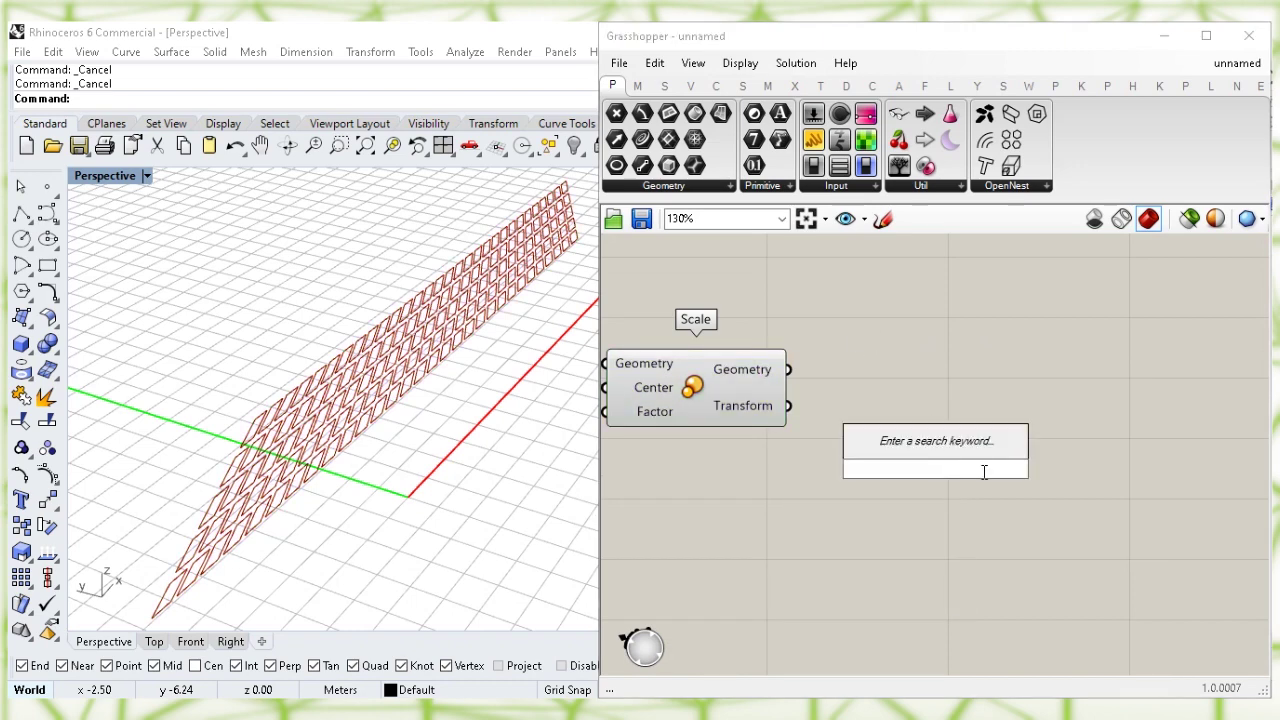
type("list l")
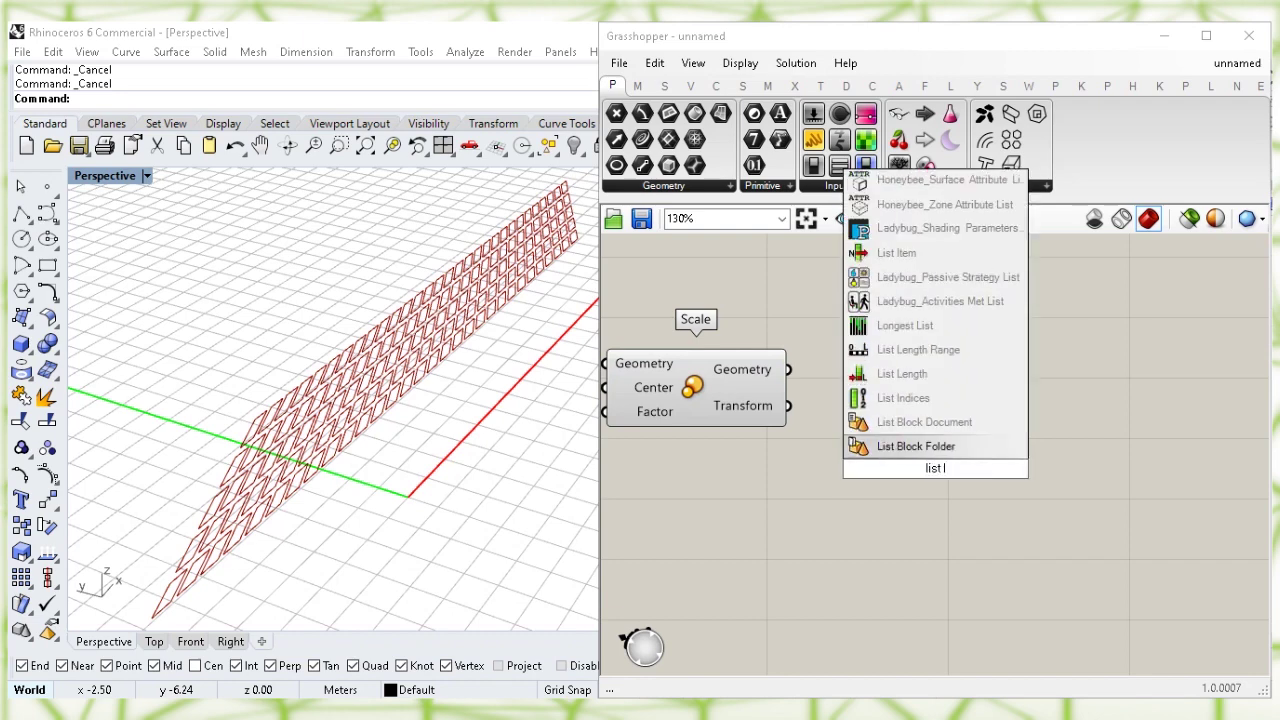
left_click(1015, 386)
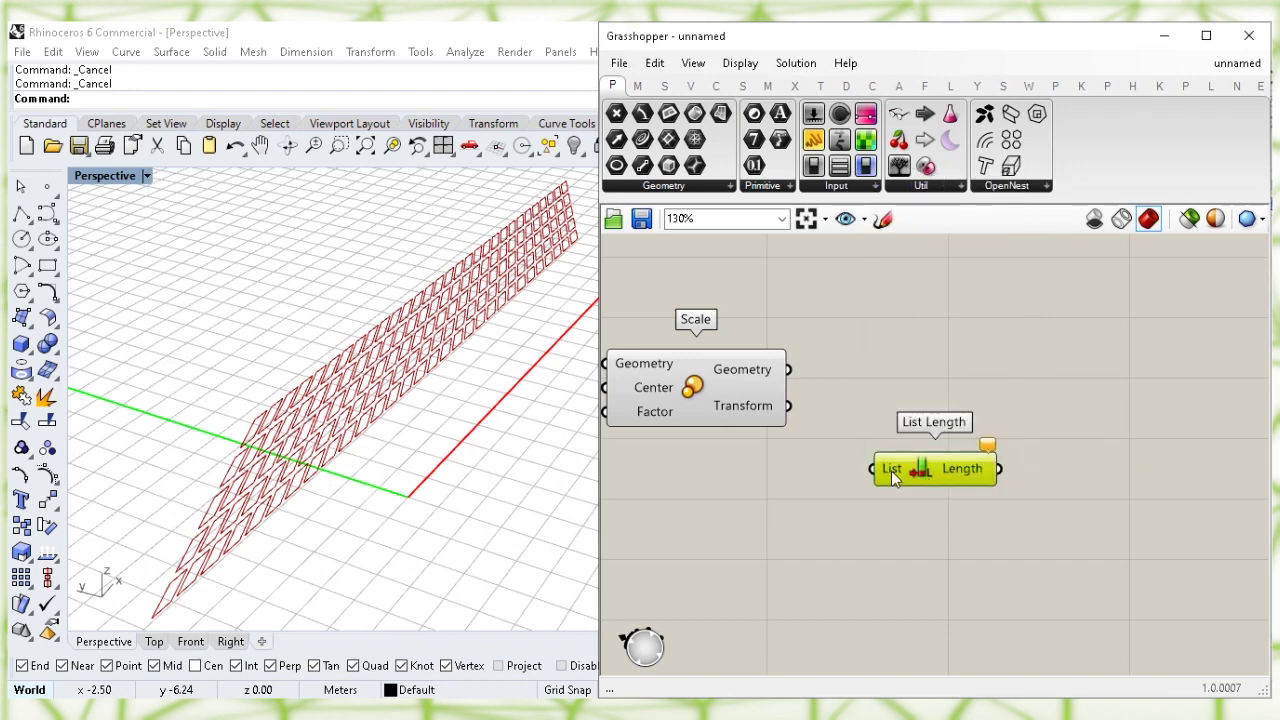
left_click(818, 475)
left_click_drag(790, 370, 905, 448)
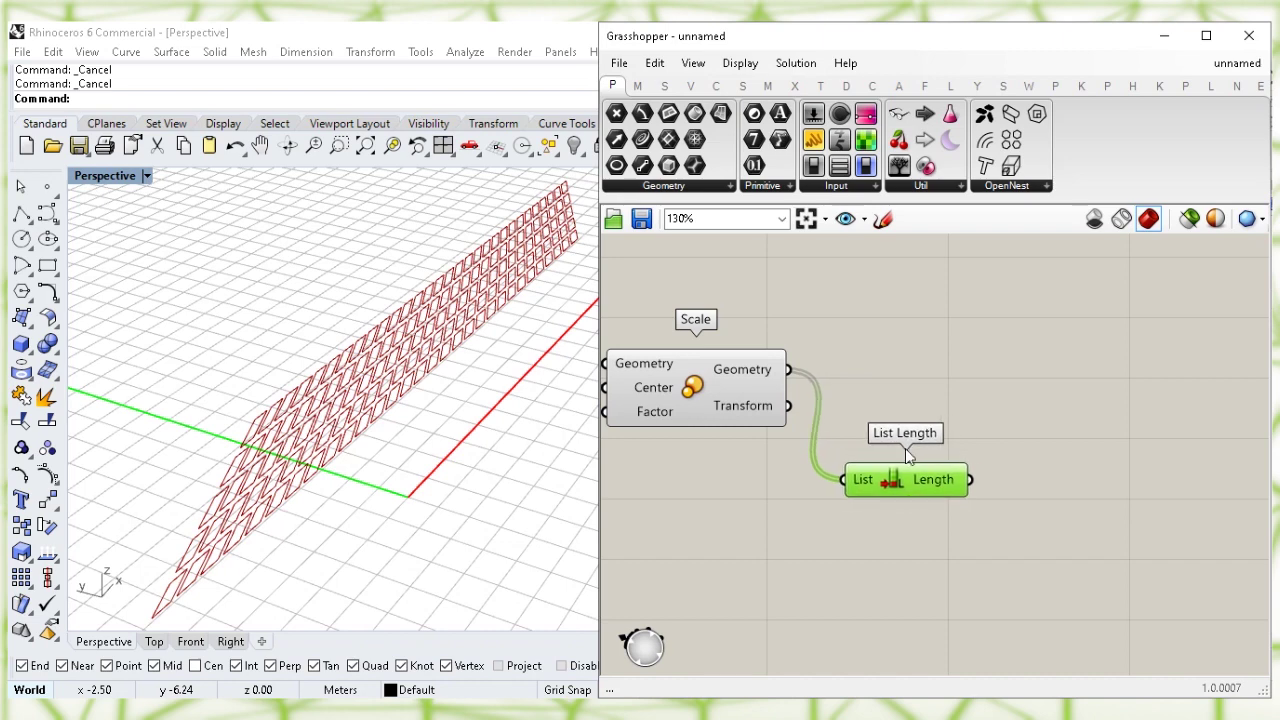
- Turn off the preview of the Scale component
left_click(930, 378)
left_click(683, 406)
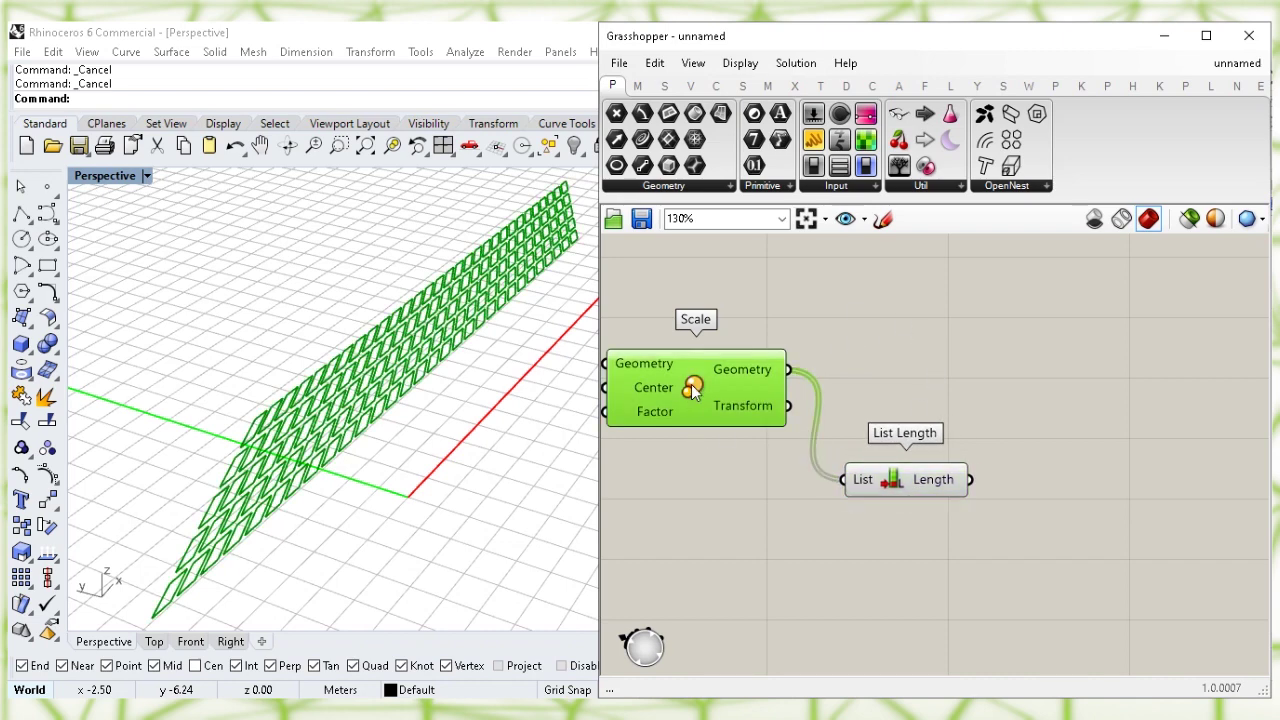
right_click(690, 388)
left_click(750, 422)
left_click(719, 493)
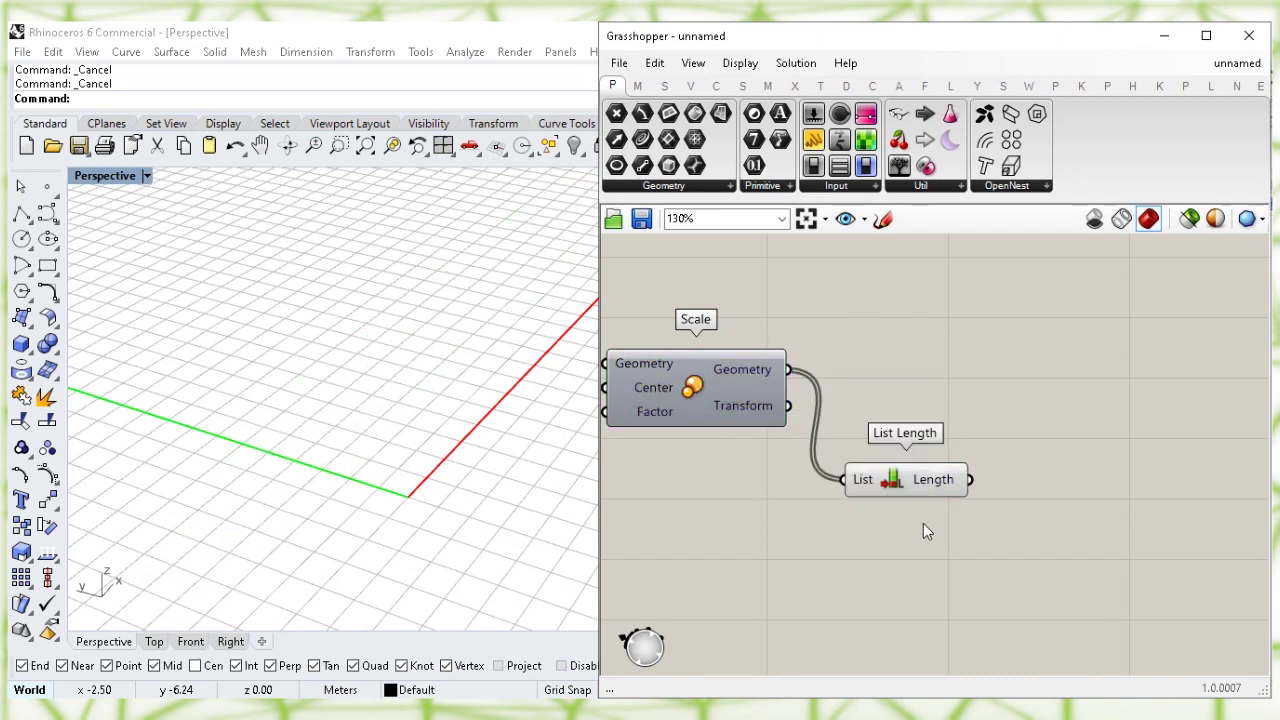
- Add a Multiplication component beside List Length and connect the Length output to its A input
right_click_drag(1057, 543, 955, 431)
scroll(1001, 471, "up", 2)
double_click(921, 446)
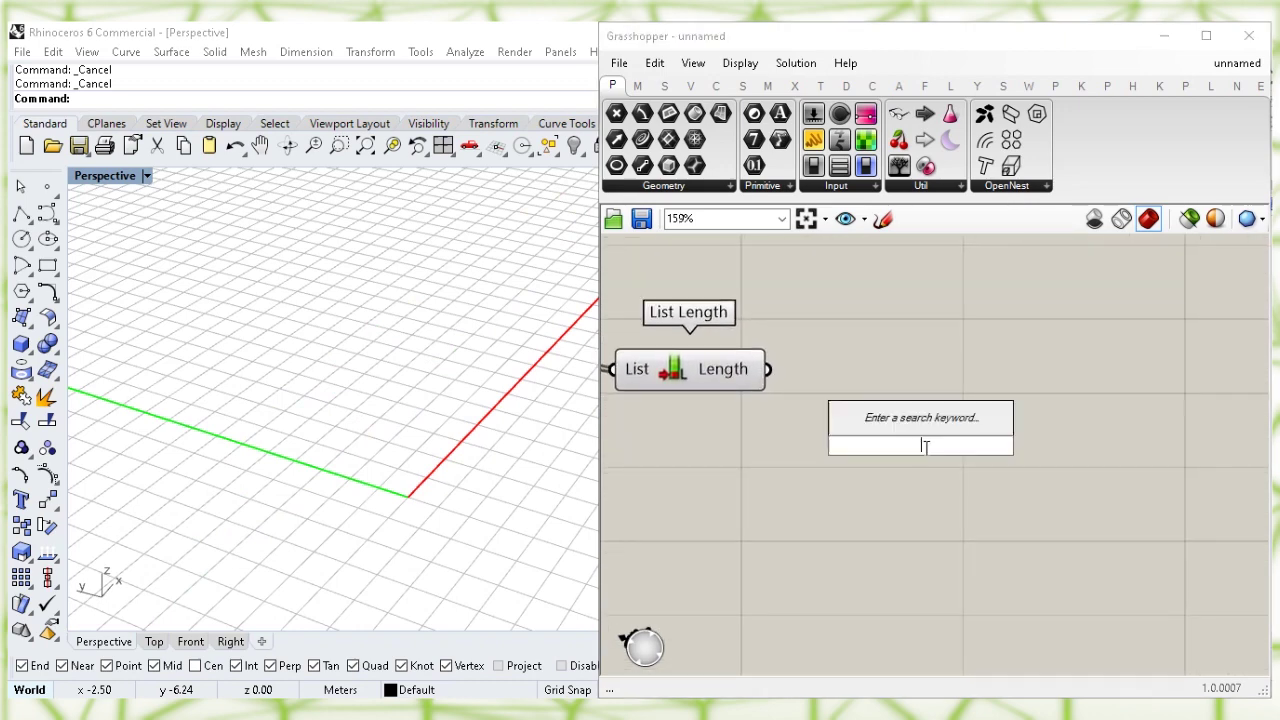
type("mult")
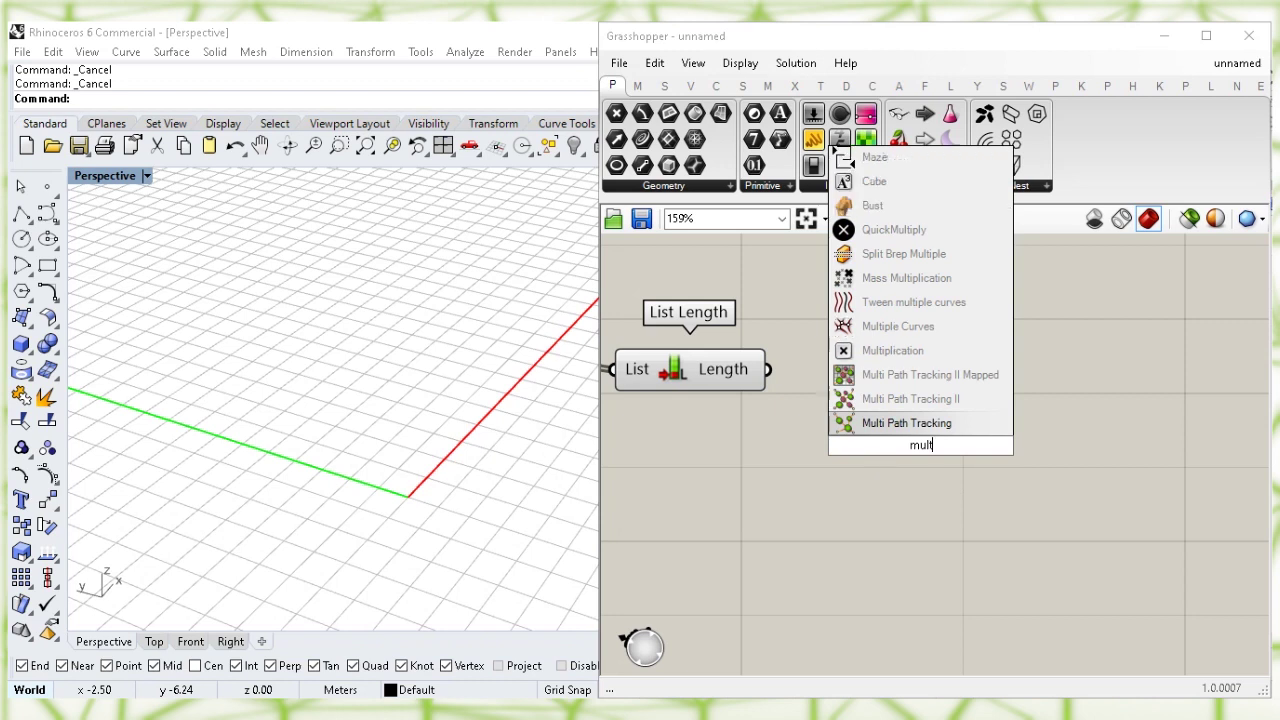
left_click(985, 355)
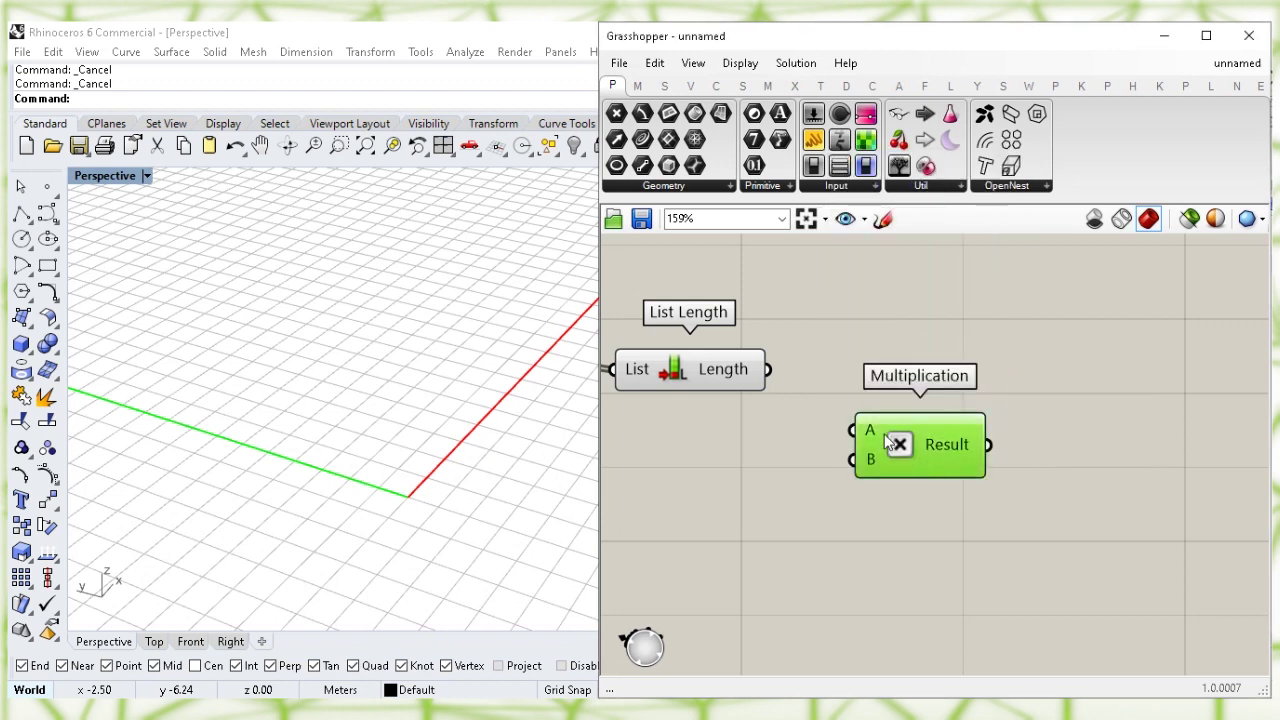
left_click_drag(870, 435, 870, 385)
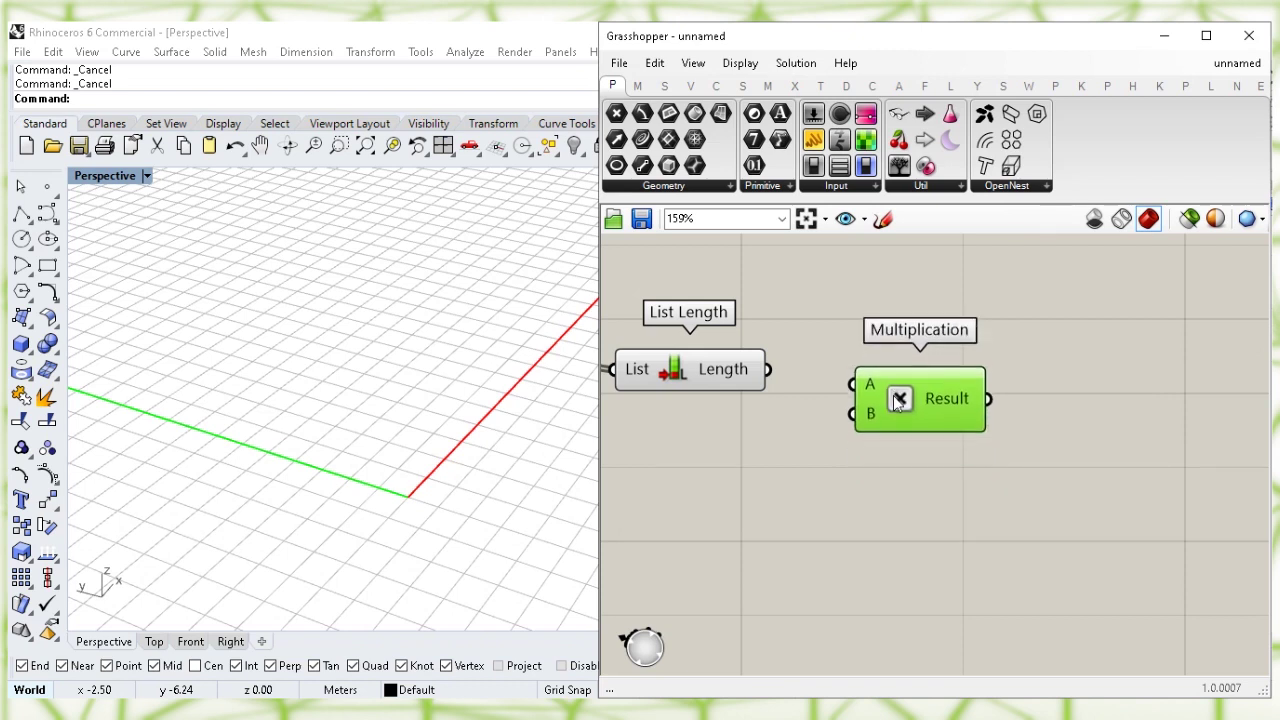
left_click_drag(768, 369, 890, 385)
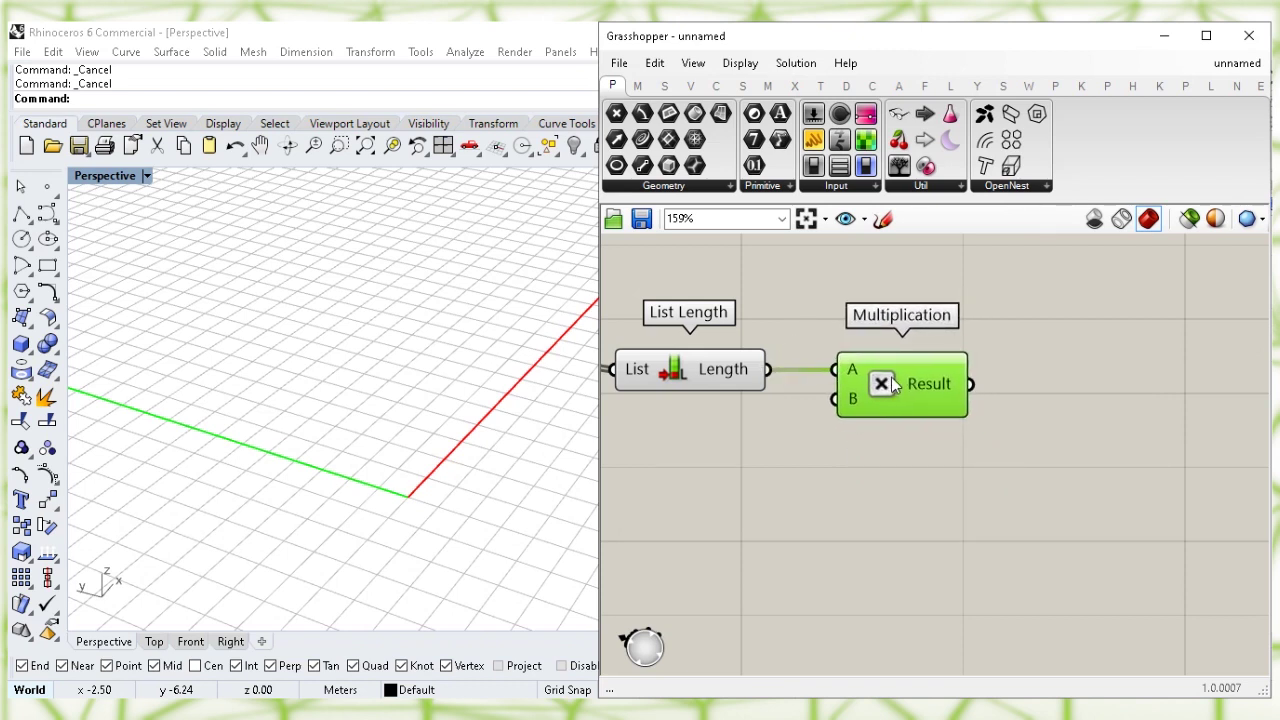
left_click(902, 462)
- Connect a new number slider ranging from 0.0 to 0.9 to Multiplication's B input and place it below List Length
mouse_move(854, 402)
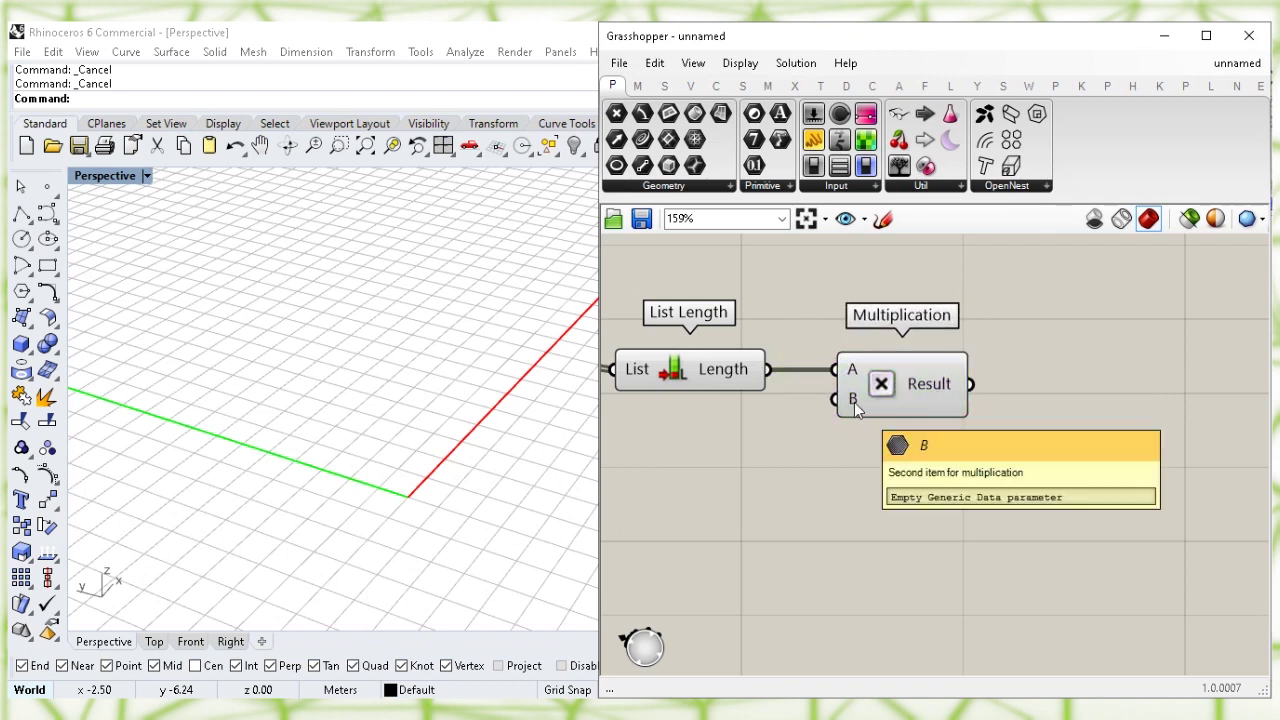
right_click_drag(797, 466, 894, 434)
scroll(870, 447, "down", 1)
double_click(732, 503)
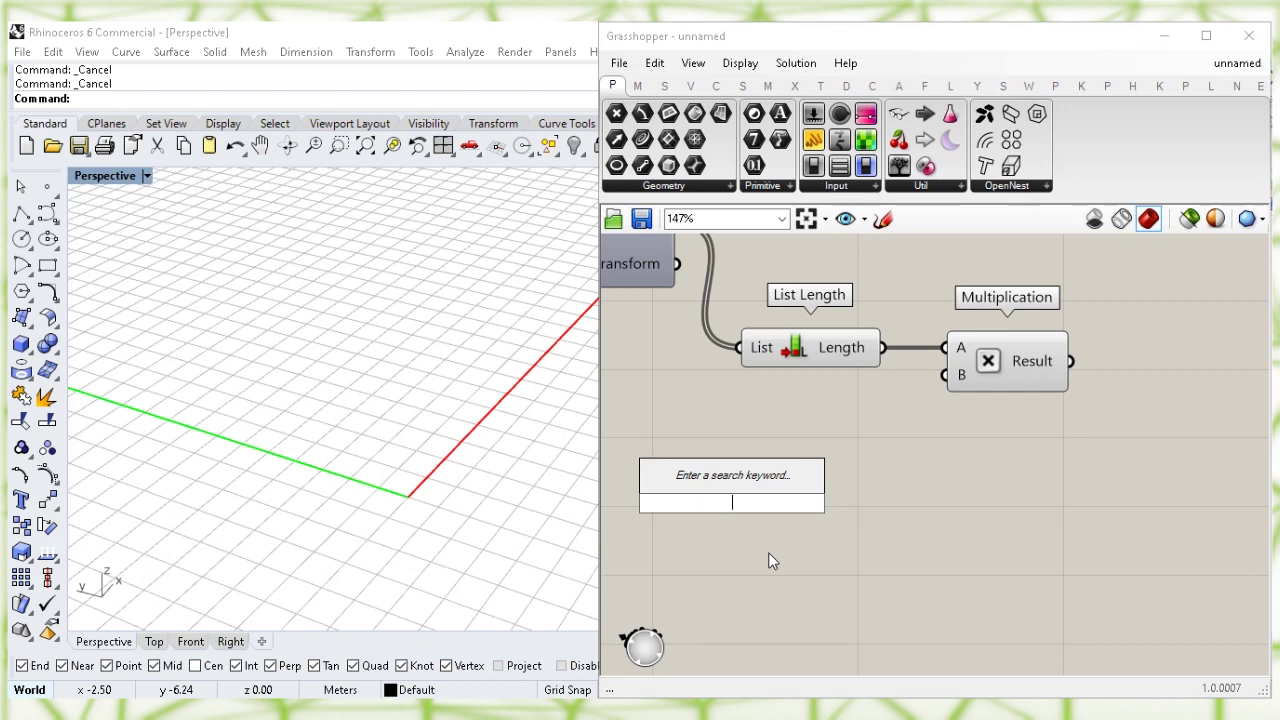
type("0.0<")
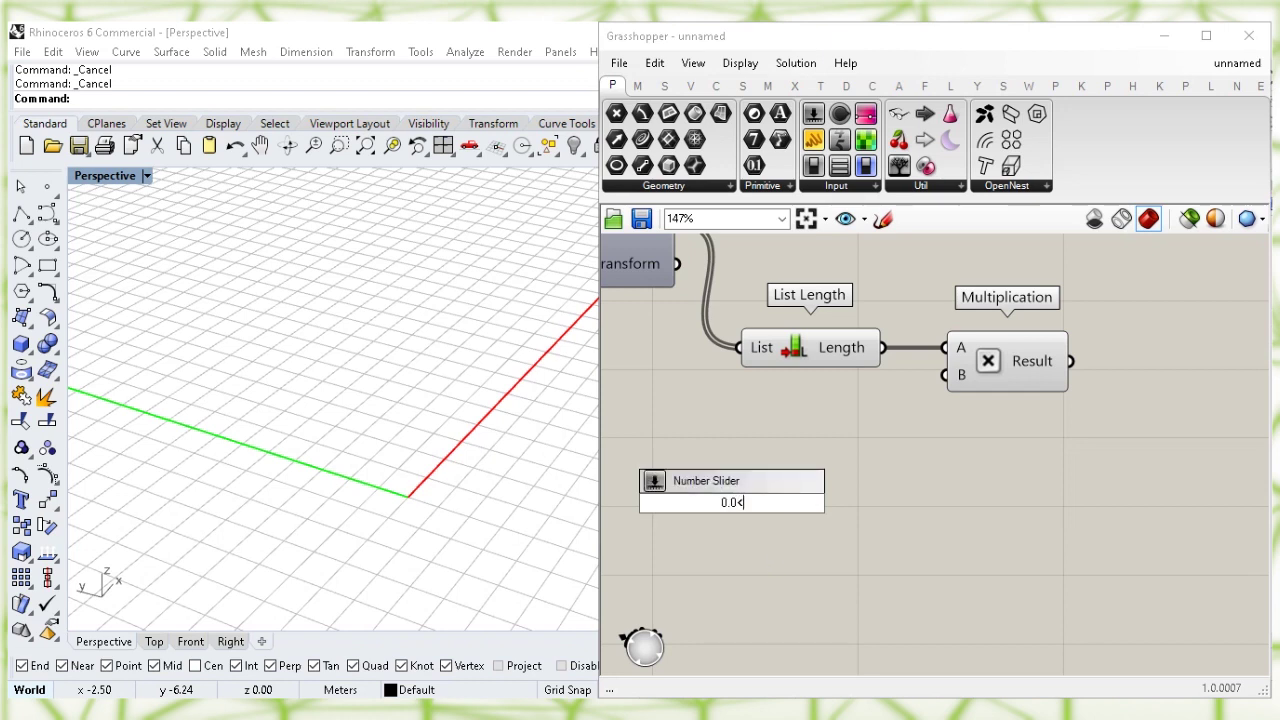
type("0.9")
key("Return")
left_click_drag(828, 501, 853, 417)
left_click_drag(940, 412, 944, 375)
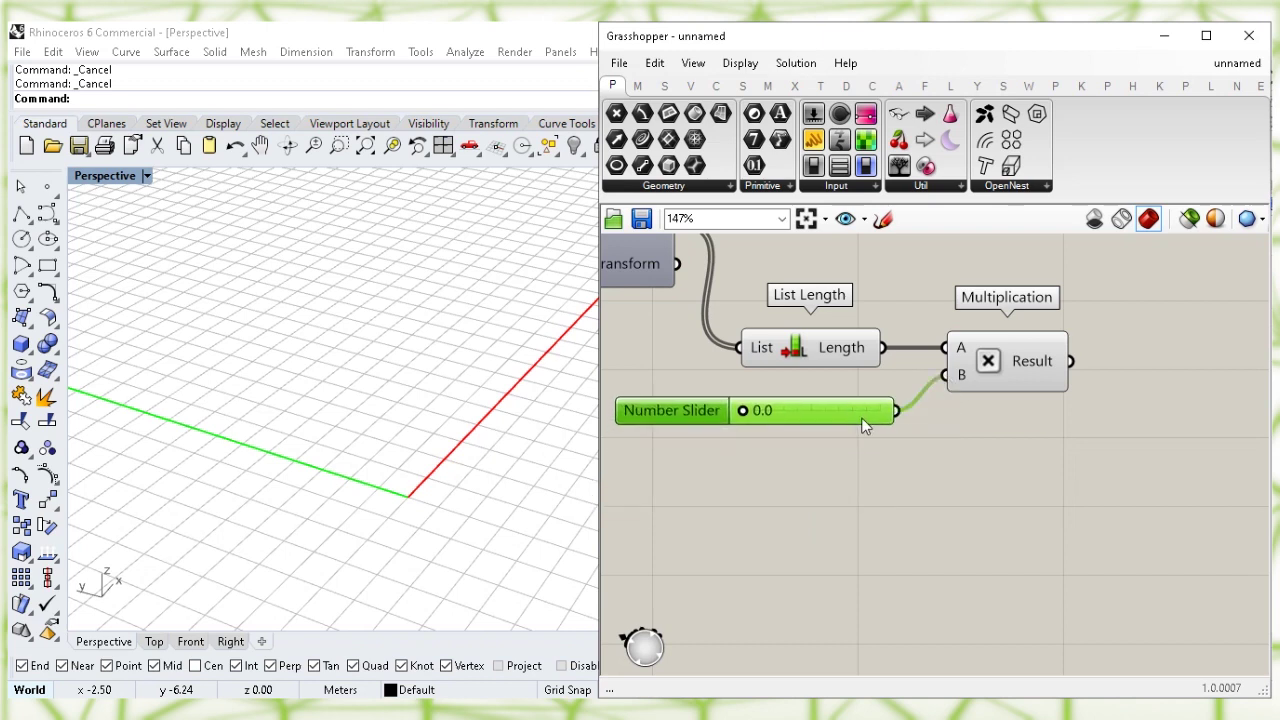
left_click_drag(860, 408, 849, 385)
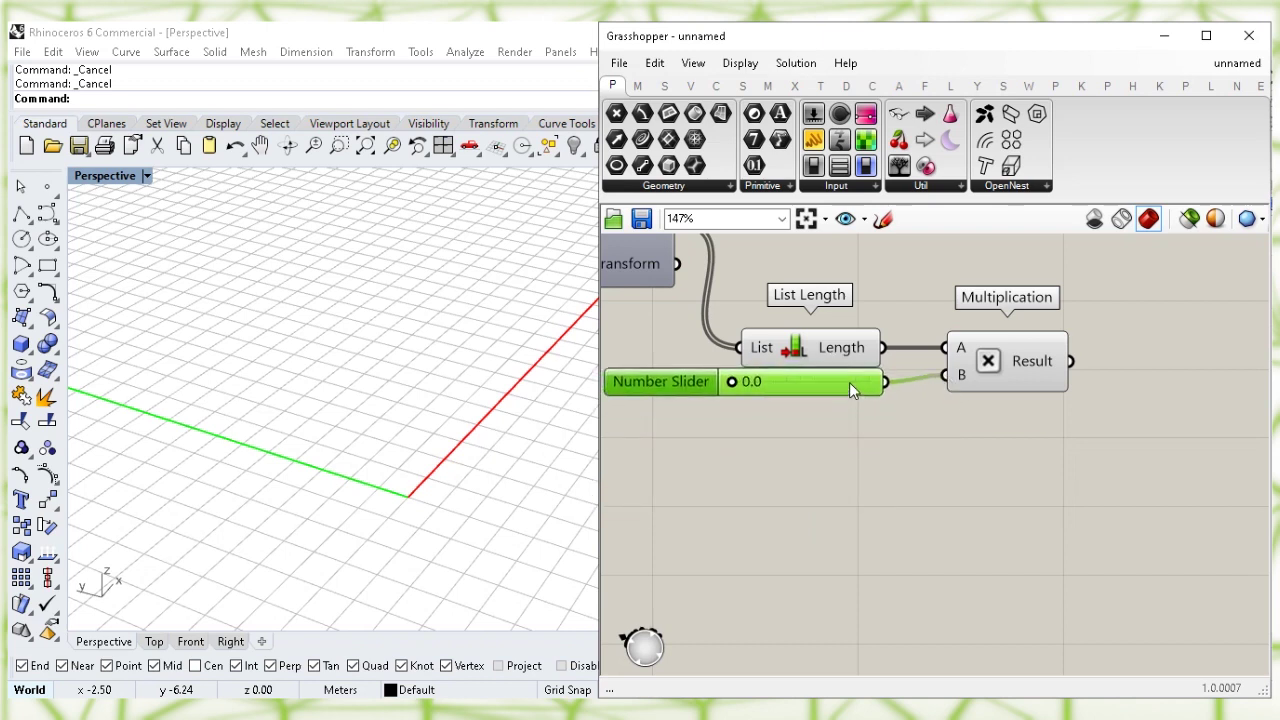
left_click(874, 466)
- Add a Random Reduce component to the right of the Multiplication component
left_click(1025, 360)
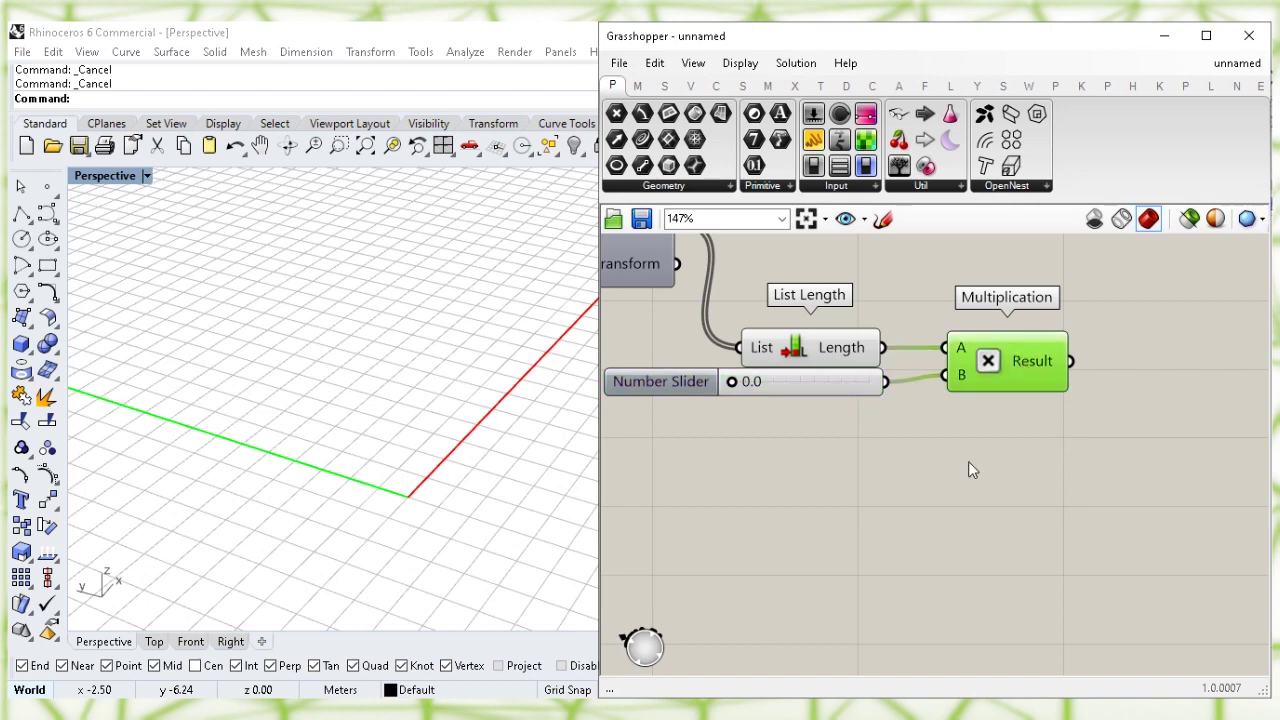
right_click_drag(1169, 485, 923, 520)
scroll(1014, 497, "up", 1)
right_click_drag(1014, 497, 963, 531)
left_click(963, 528)
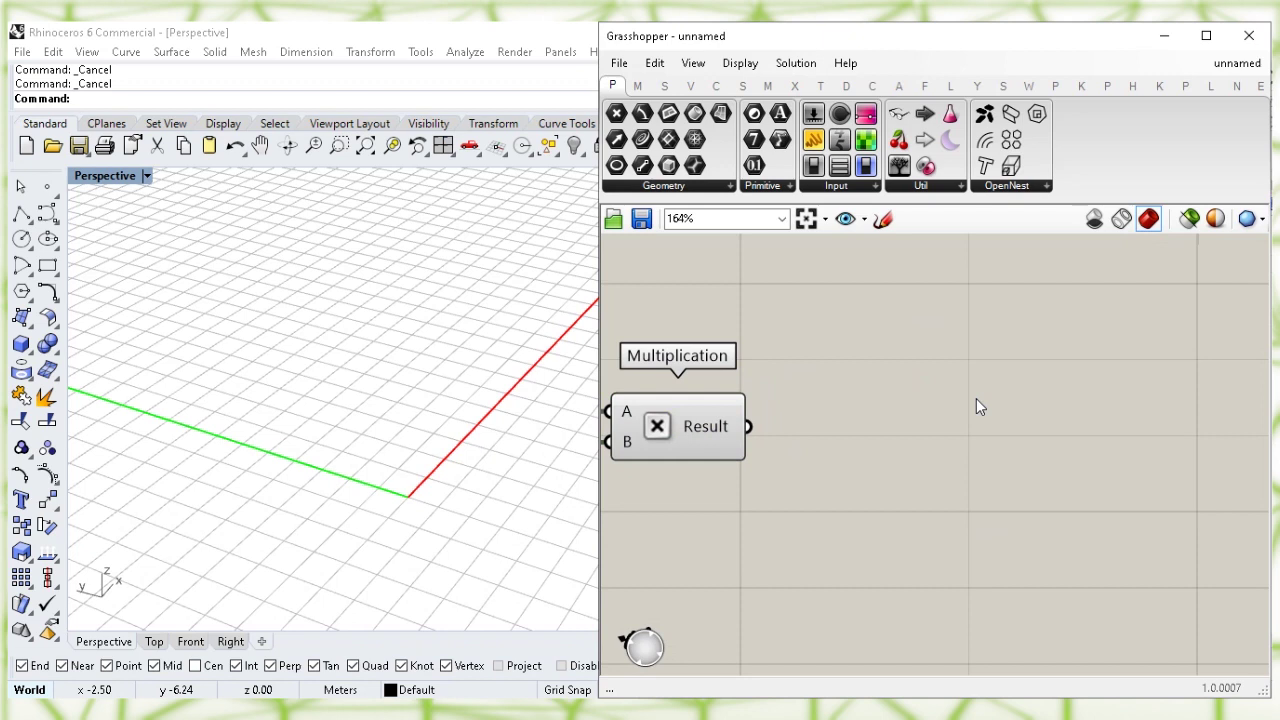
double_click(976, 398)
type("random")
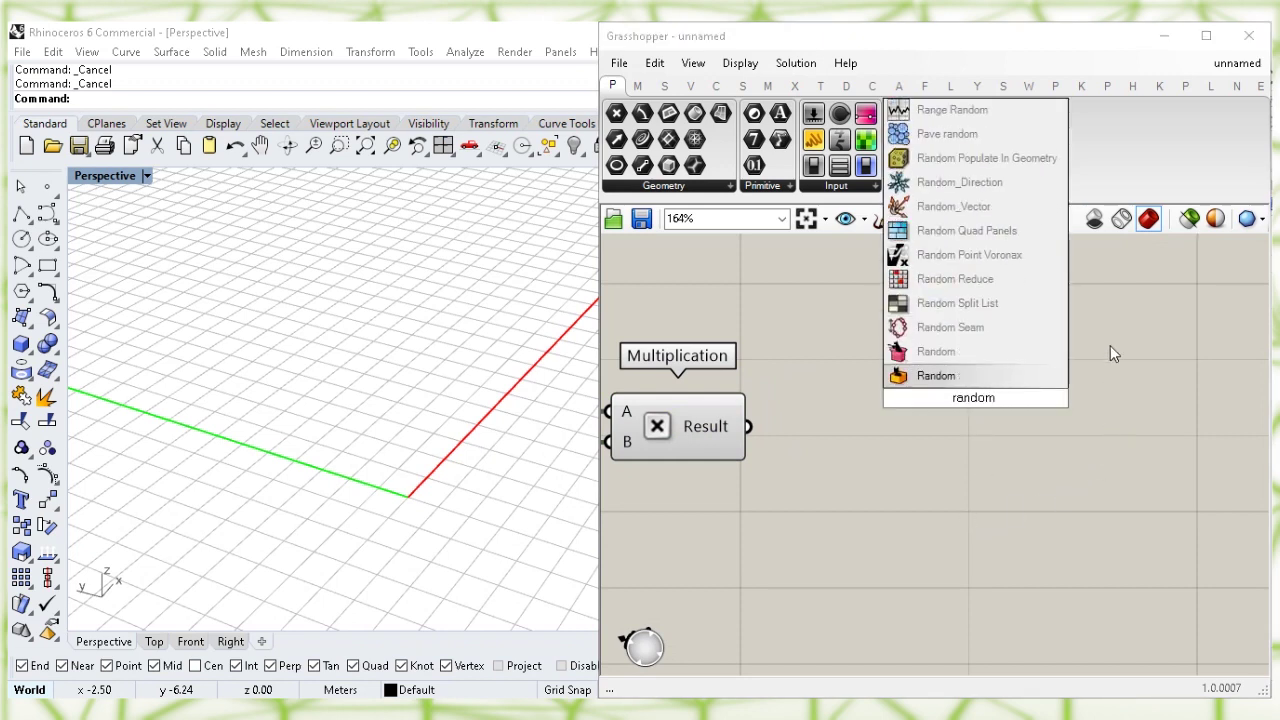
left_click(1039, 284)
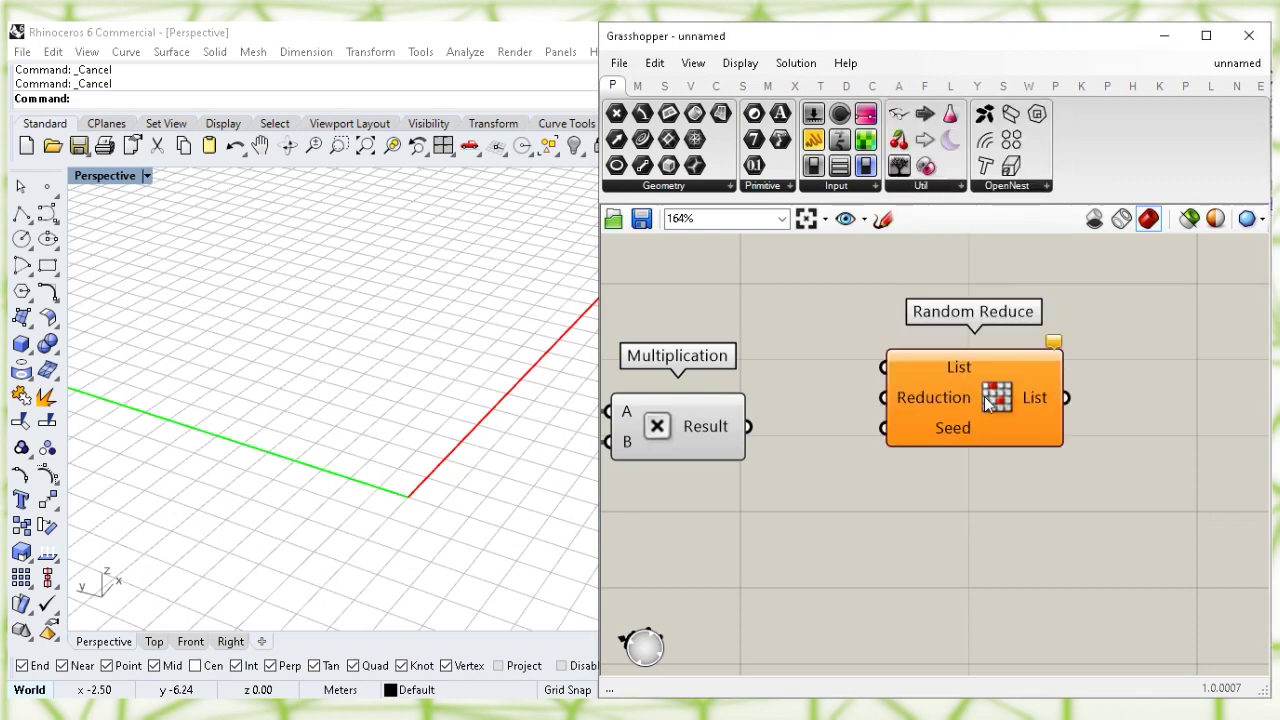
- Connect Multiplication's Result to Random Reduce's Reduction input and Scale's Geometry output to its List input, raising Random Reduce slightly
left_click(942, 404)
left_click_drag(748, 427, 916, 430)
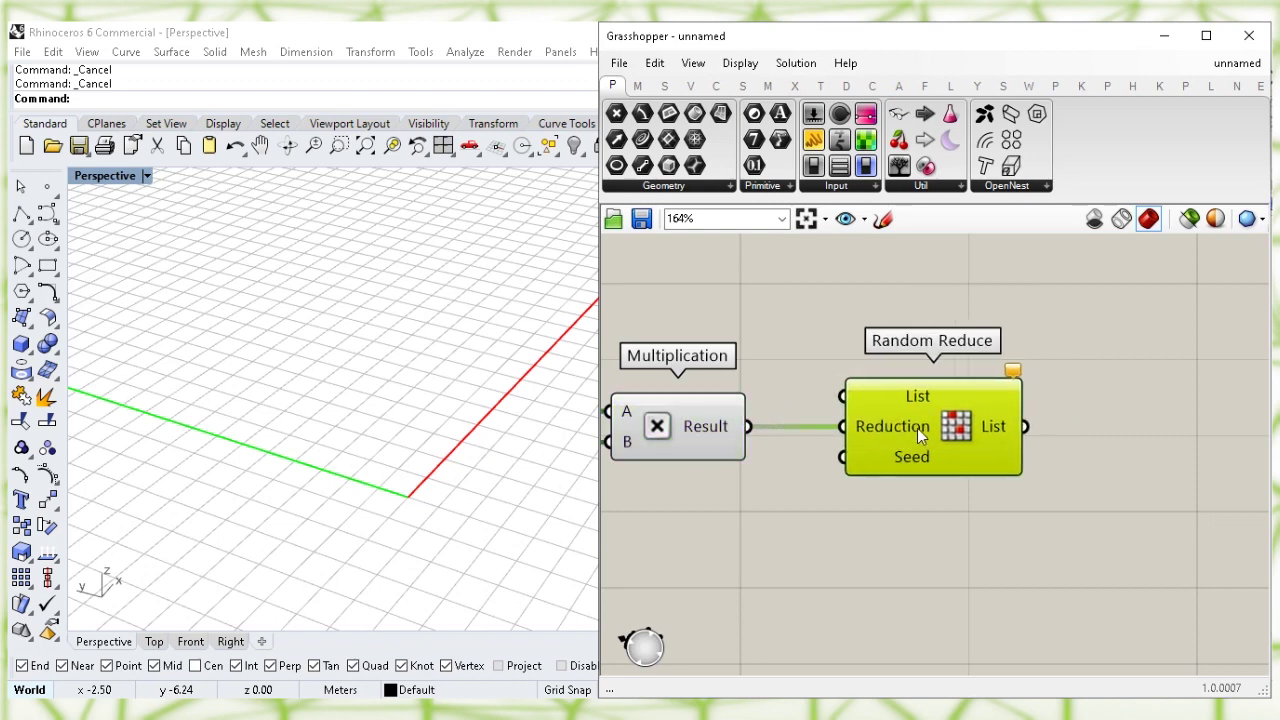
scroll(836, 297, "down", 3)
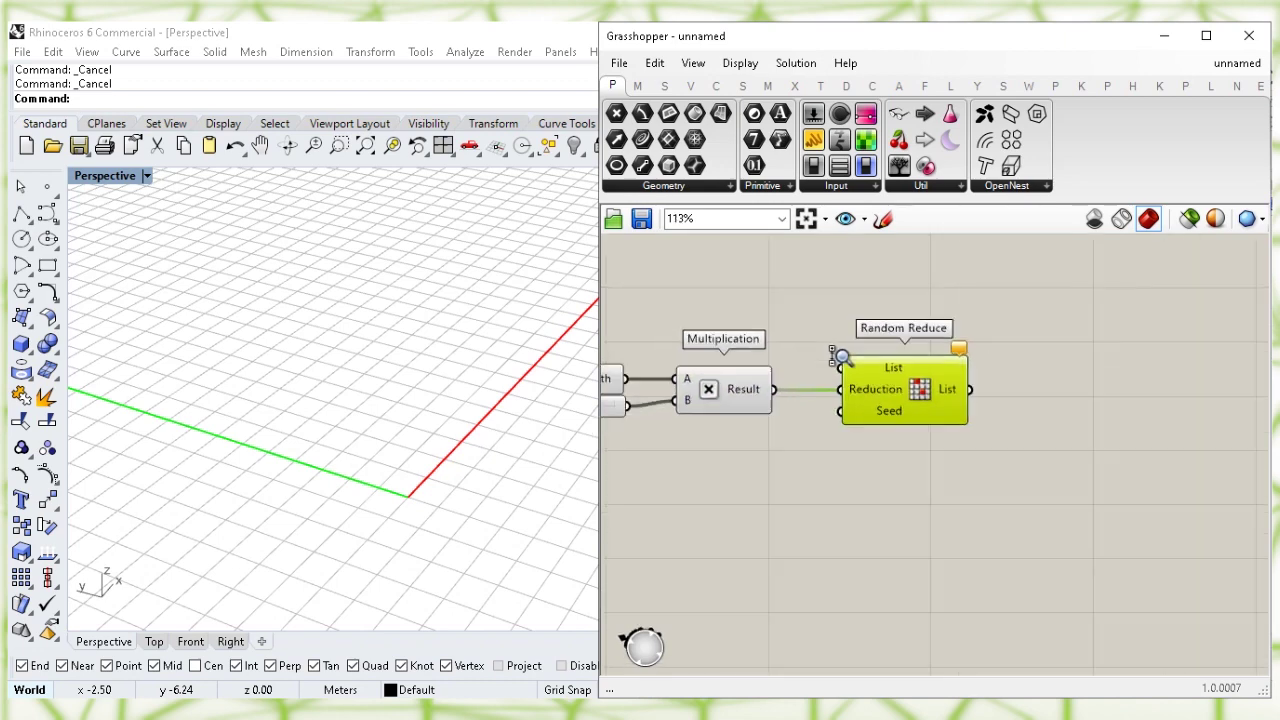
right_click_drag(808, 337, 1046, 406)
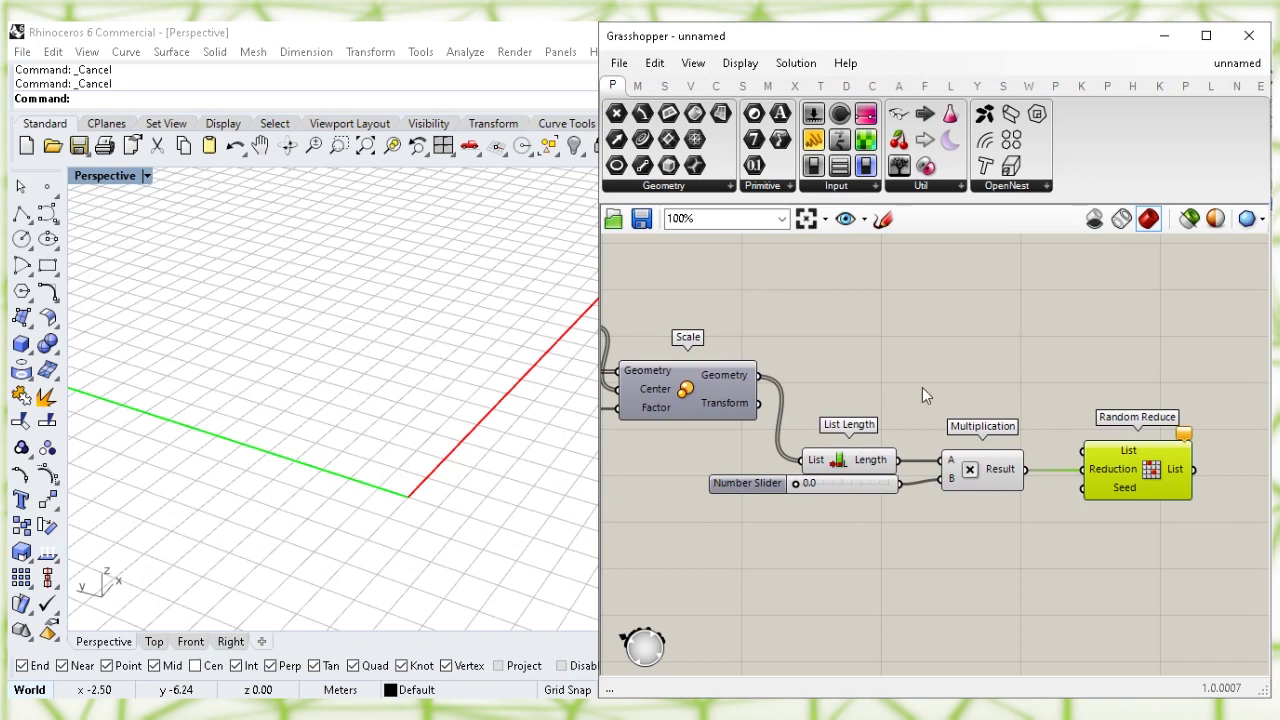
left_click(701, 418)
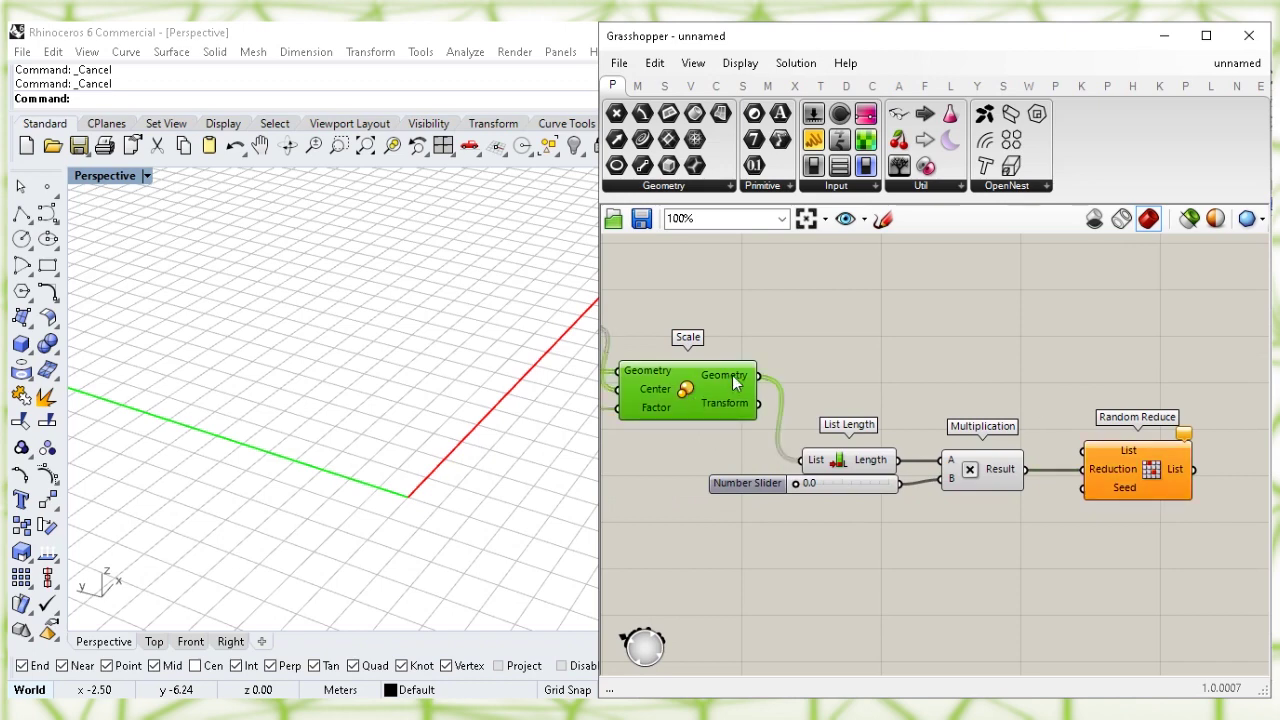
left_click(1040, 410)
left_click_drag(1115, 459, 1108, 403)
left_click(808, 353)
left_click_drag(758, 375, 1076, 379)
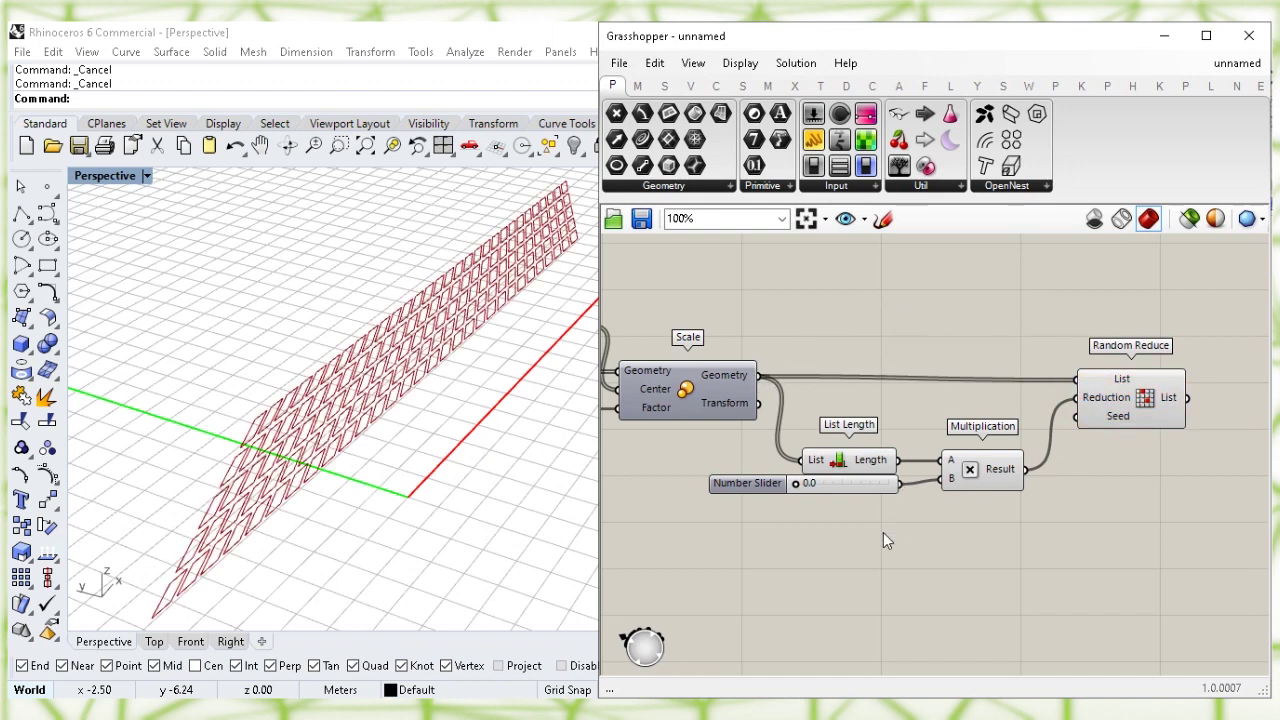
- Set the number slider feeding Multiplication's B input to 0.5
left_click(826, 486)
left_click_drag(797, 490, 845, 503)
left_click(855, 530)
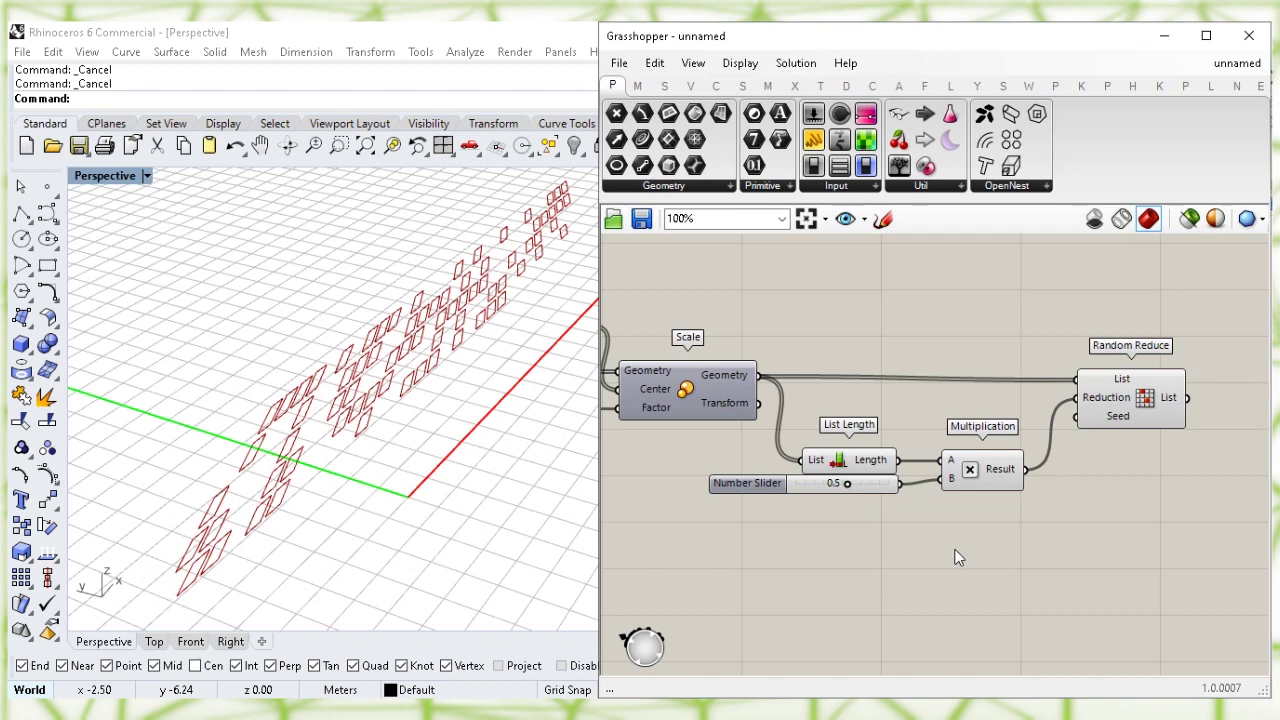
- Shift Random Reduce to the right and connect a new number slider with value 3 to its Seed input, placed below the 0.5 slider
left_click_drag(1135, 412, 1175, 412)
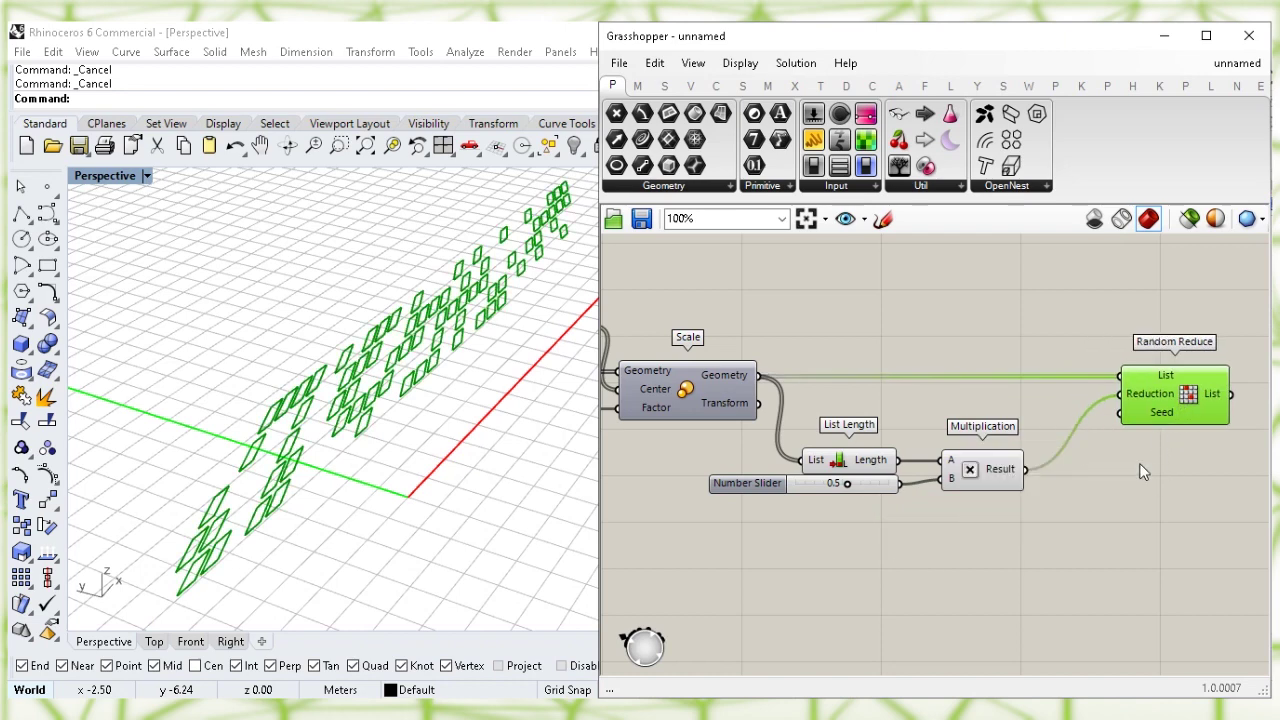
left_click(1155, 435)
double_click(966, 565)
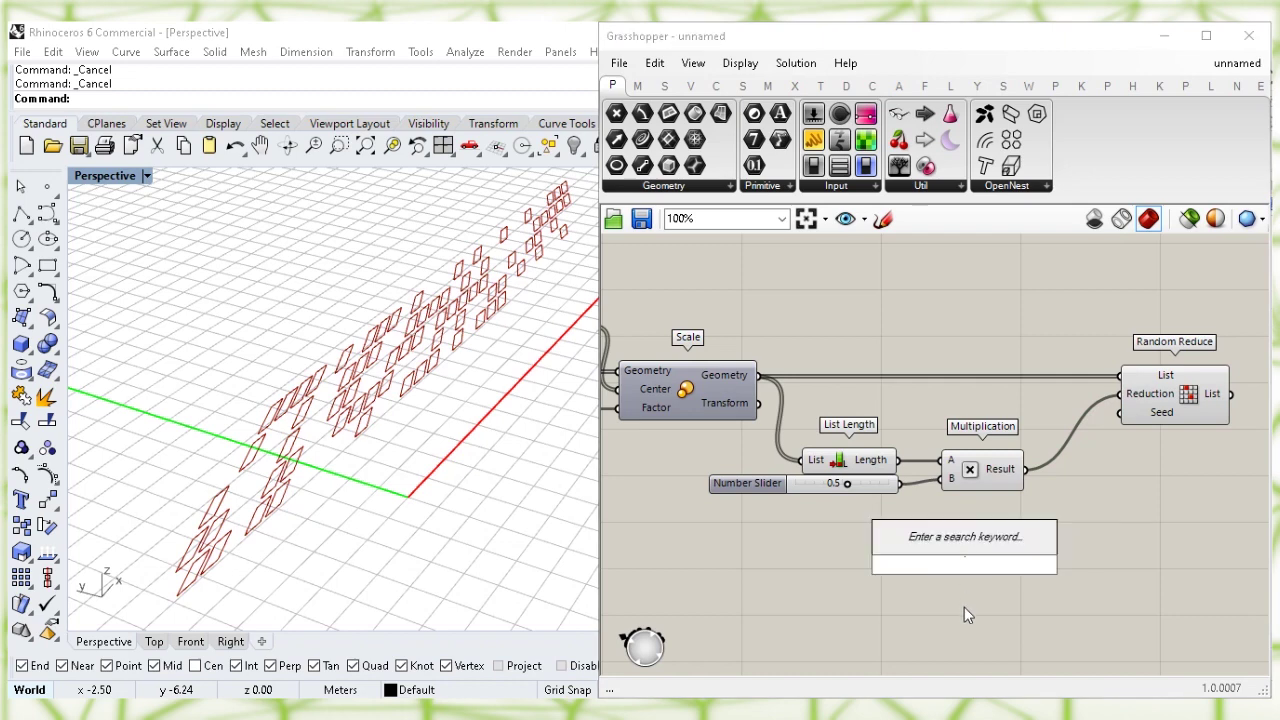
type("3")
key("Return")
left_click_drag(1028, 568, 1122, 427)
left_click(1045, 520)
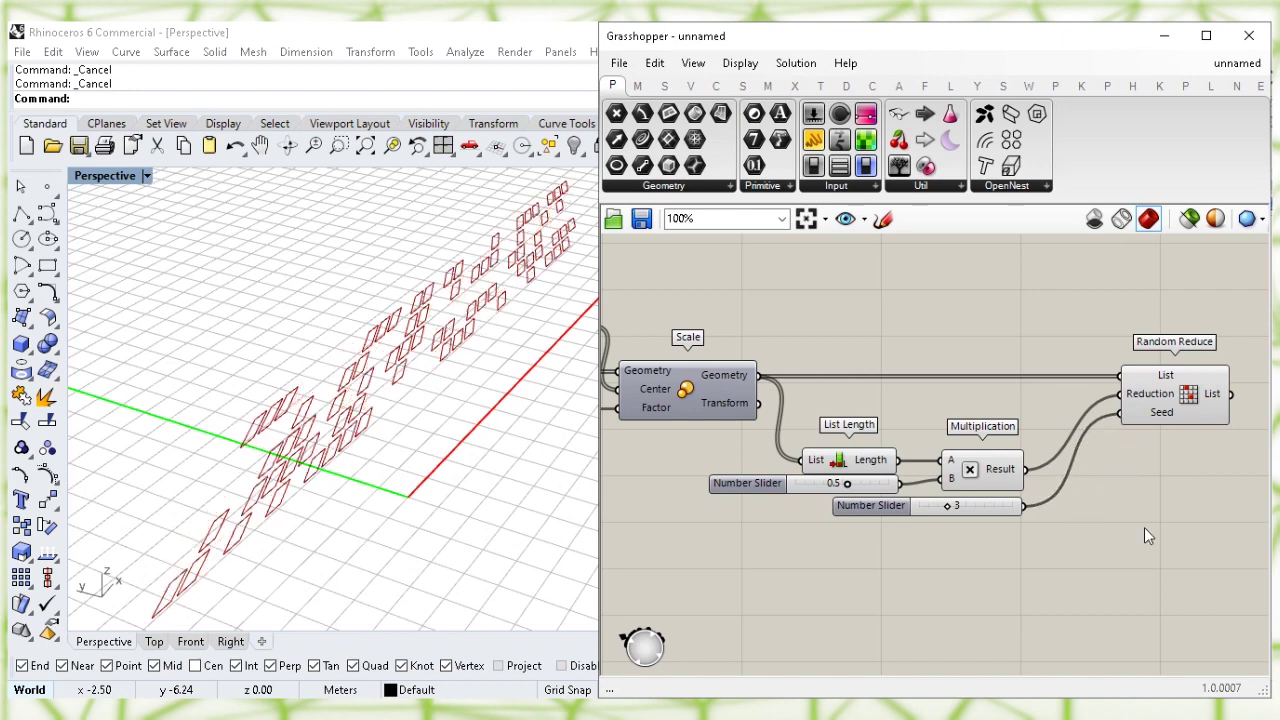
mouse_move(949, 509)
left_mouse_down()
mouse_move(1017, 510)
mouse_move(948, 511)
left_mouse_up()
- Add a Surface Split component to the right of Random Reduce
right_click_drag(1142, 513, 1034, 526)
scroll(1074, 489, "up", 2)
right_click_drag(1074, 489, 890, 510)
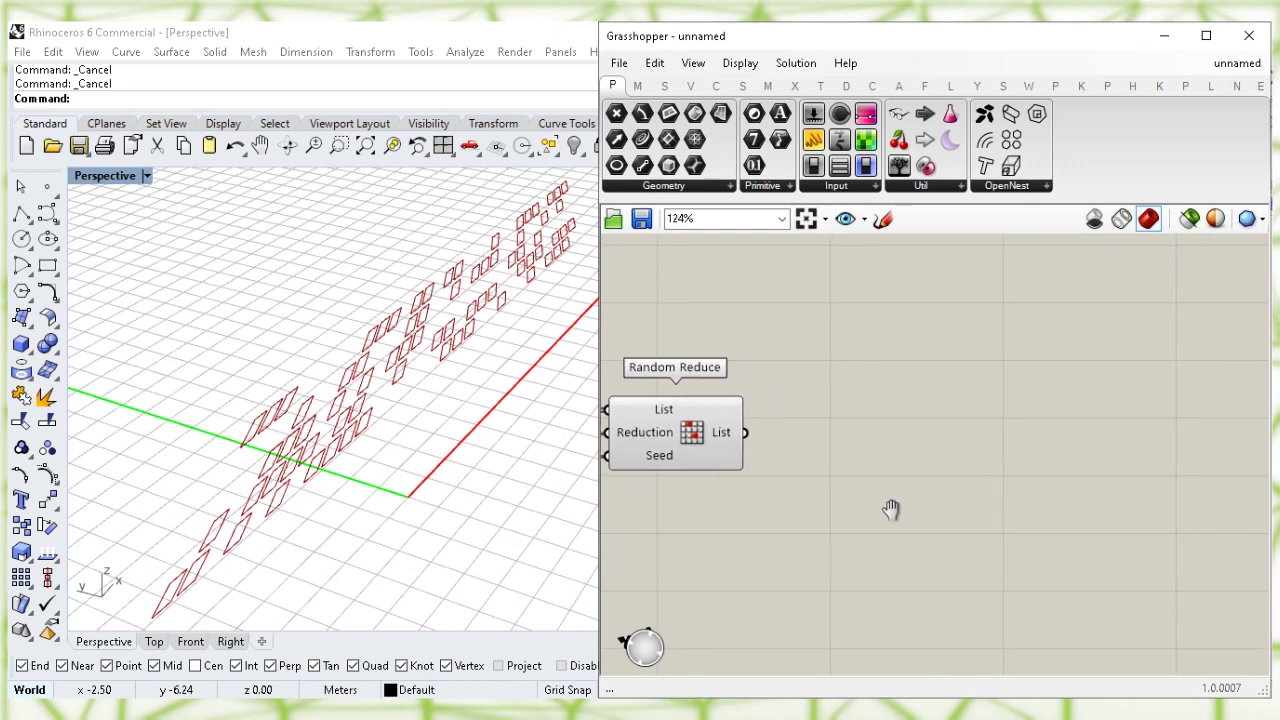
double_click(893, 381)
type("surface")
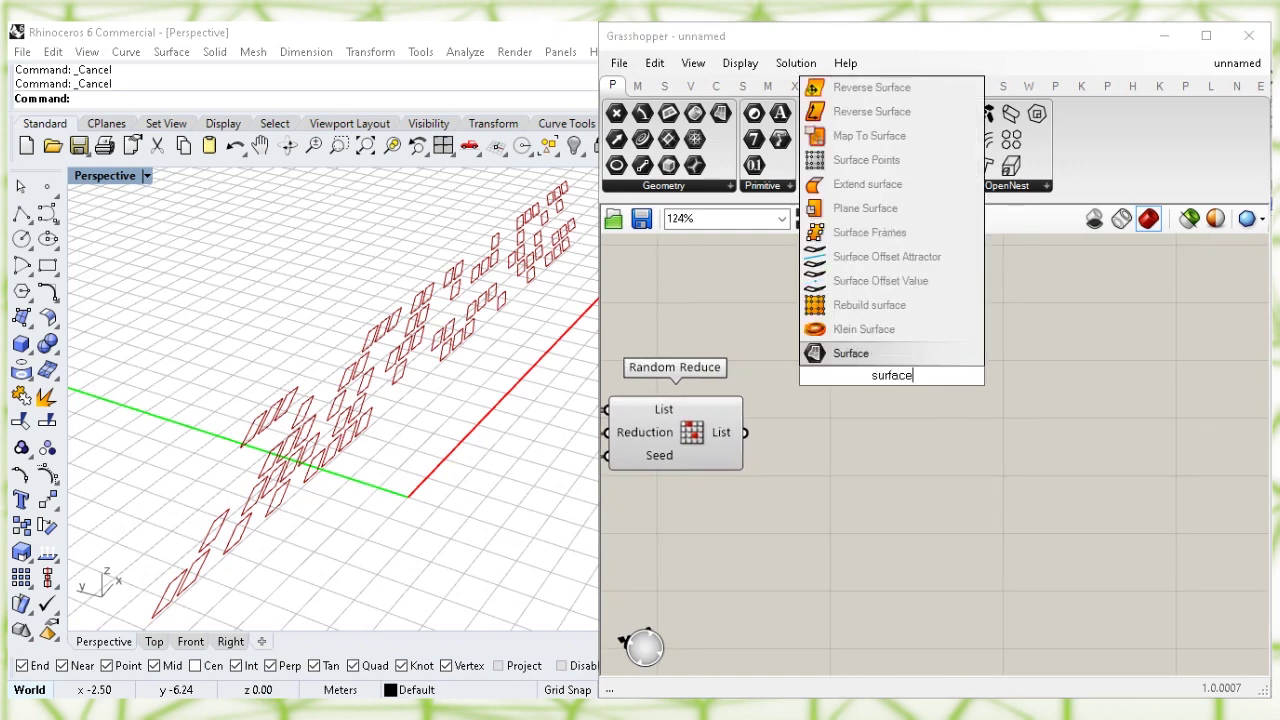
type(" spl")
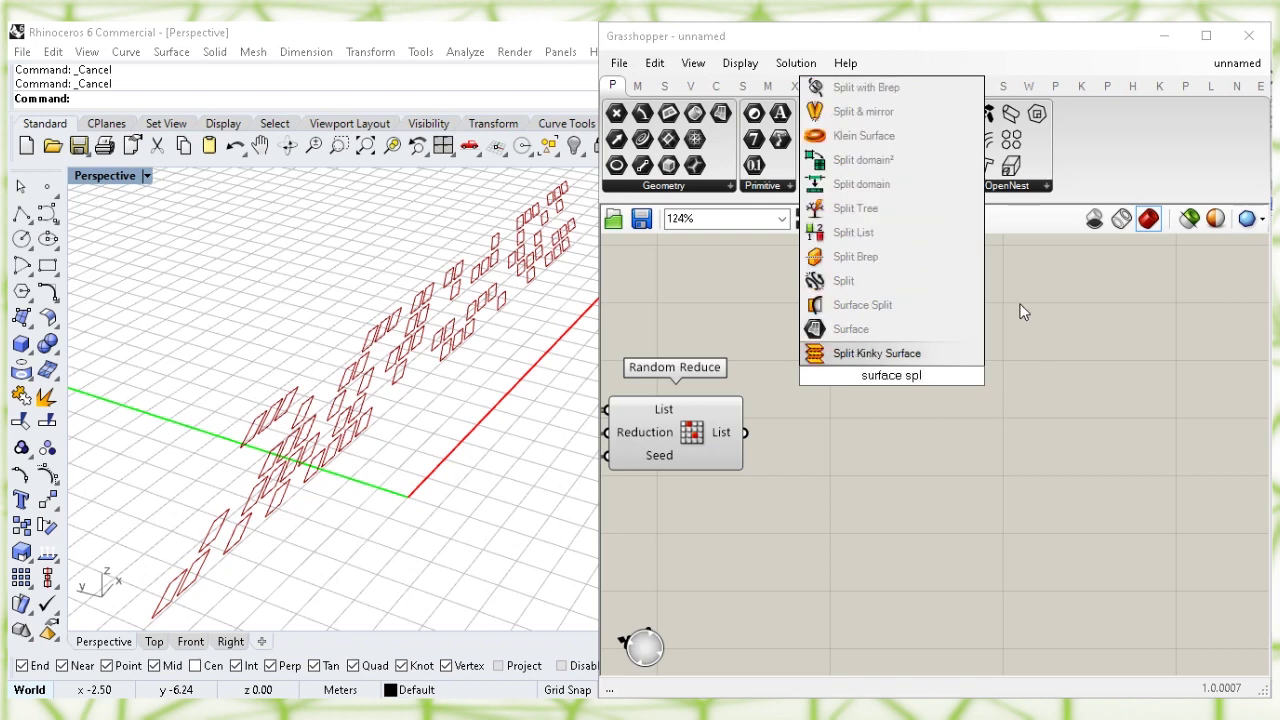
left_click(956, 301)
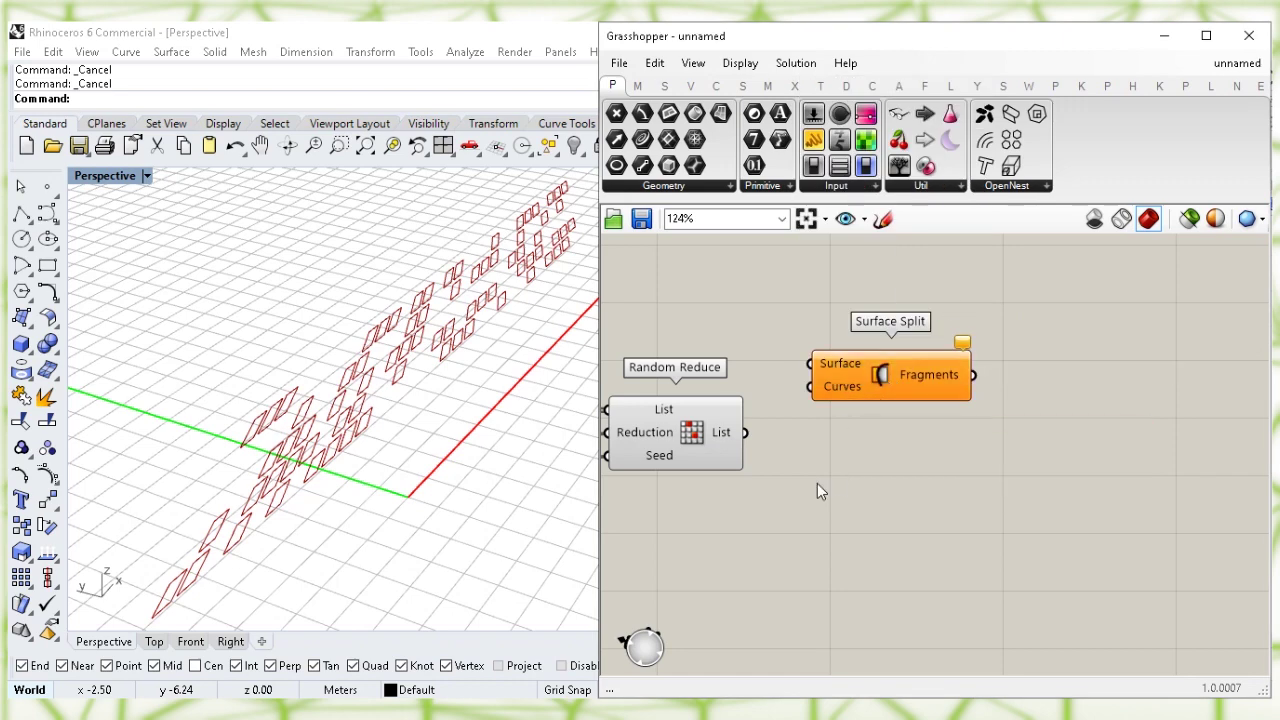
- Connect Random Reduce's List output to Surface Split's Curves input and move Surface Split slightly higher
left_click(692, 439)
left_click_drag(746, 432, 811, 386)
left_click_drag(888, 380, 897, 339)
- Turn off the preview of the Random Reduce component
left_click(693, 437)
right_click(693, 437)
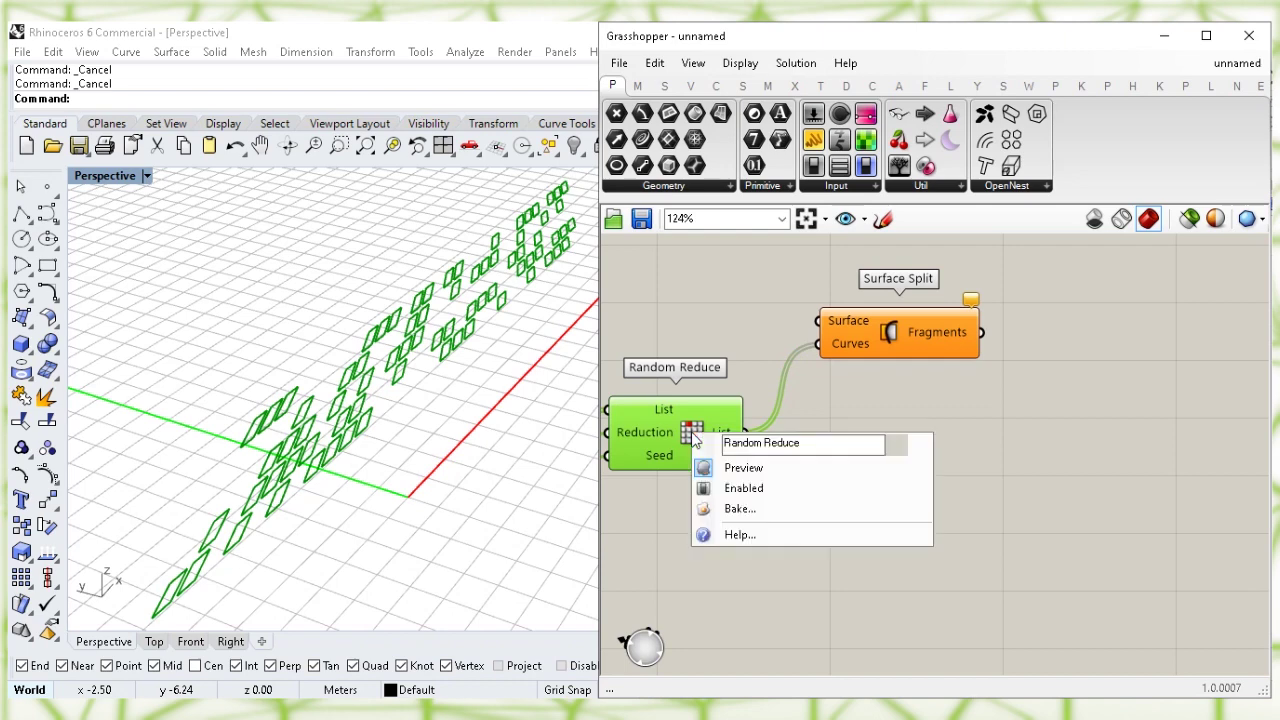
left_click(792, 470)
right_click_drag(940, 424, 984, 470)
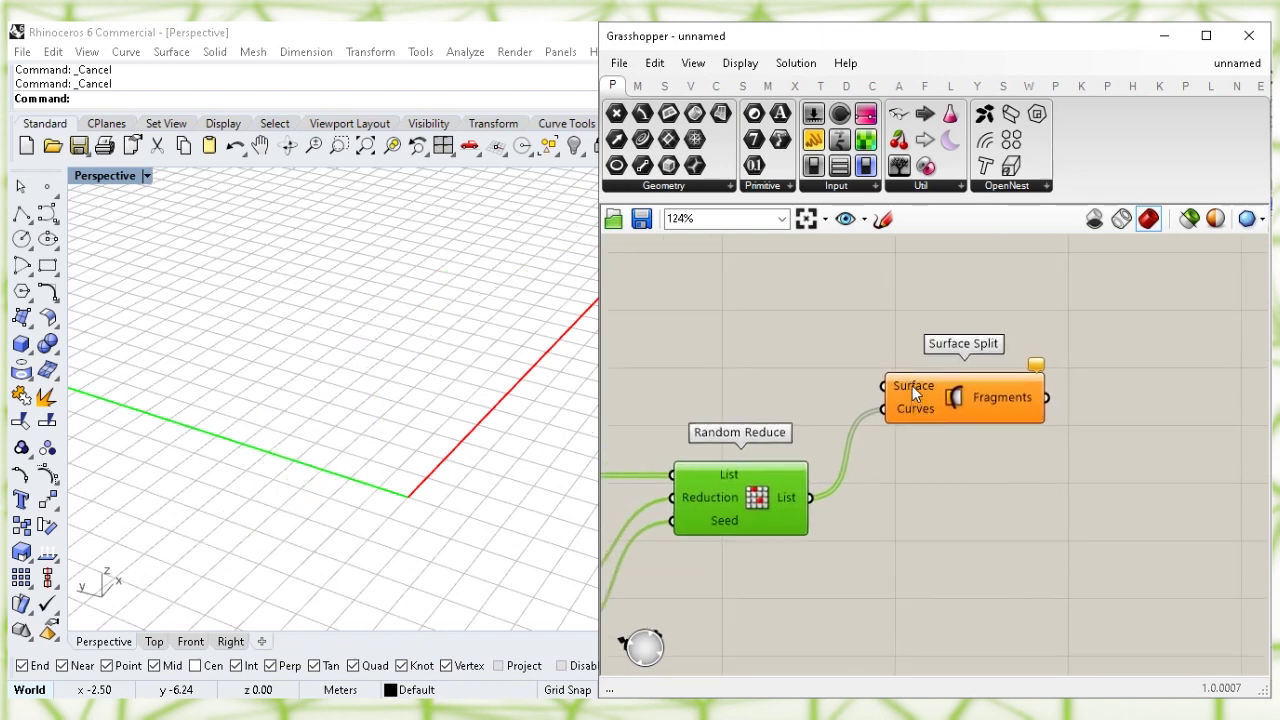
- Connect the initial Surface parameter at the start of the definition to Surface Split's Surface input
left_click(952, 399)
scroll(788, 310, "down", 2)
right_click_drag(624, 349, 1078, 402)
right_click_drag(652, 308, 1138, 348)
right_click_drag(622, 407, 1030, 372)
left_click(803, 488)
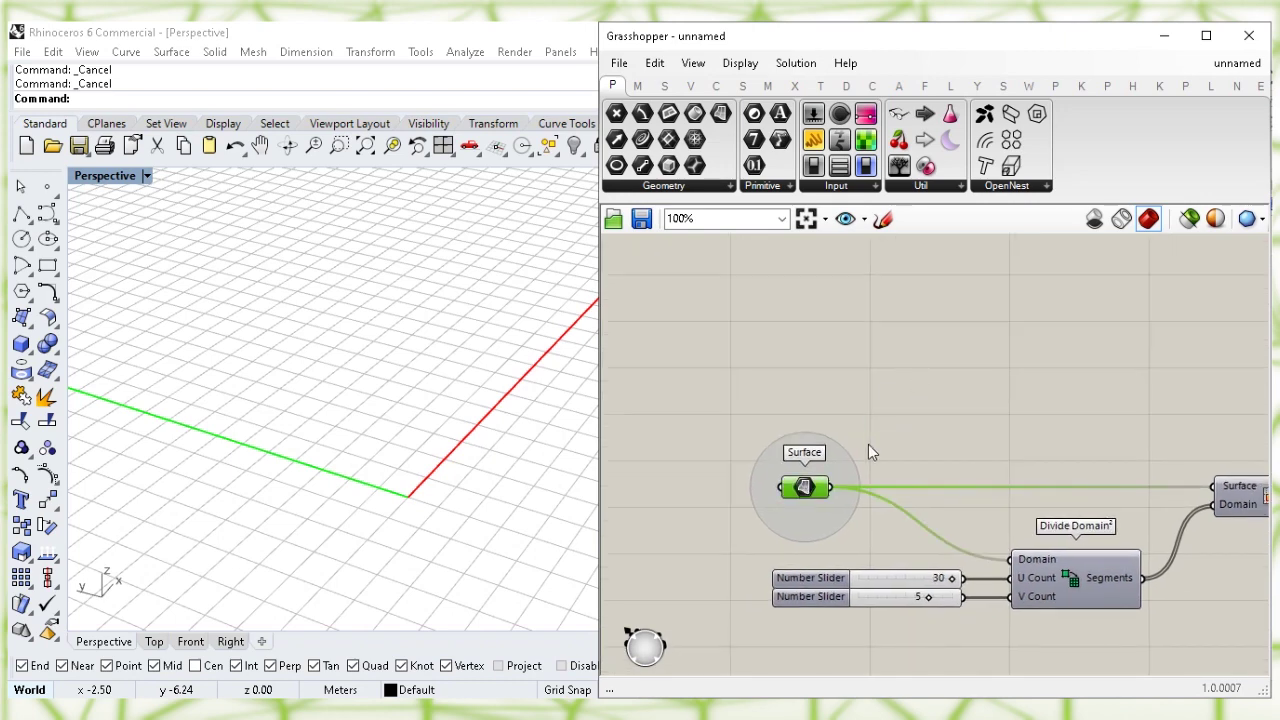
left_click_drag(833, 487, 1058, 490)
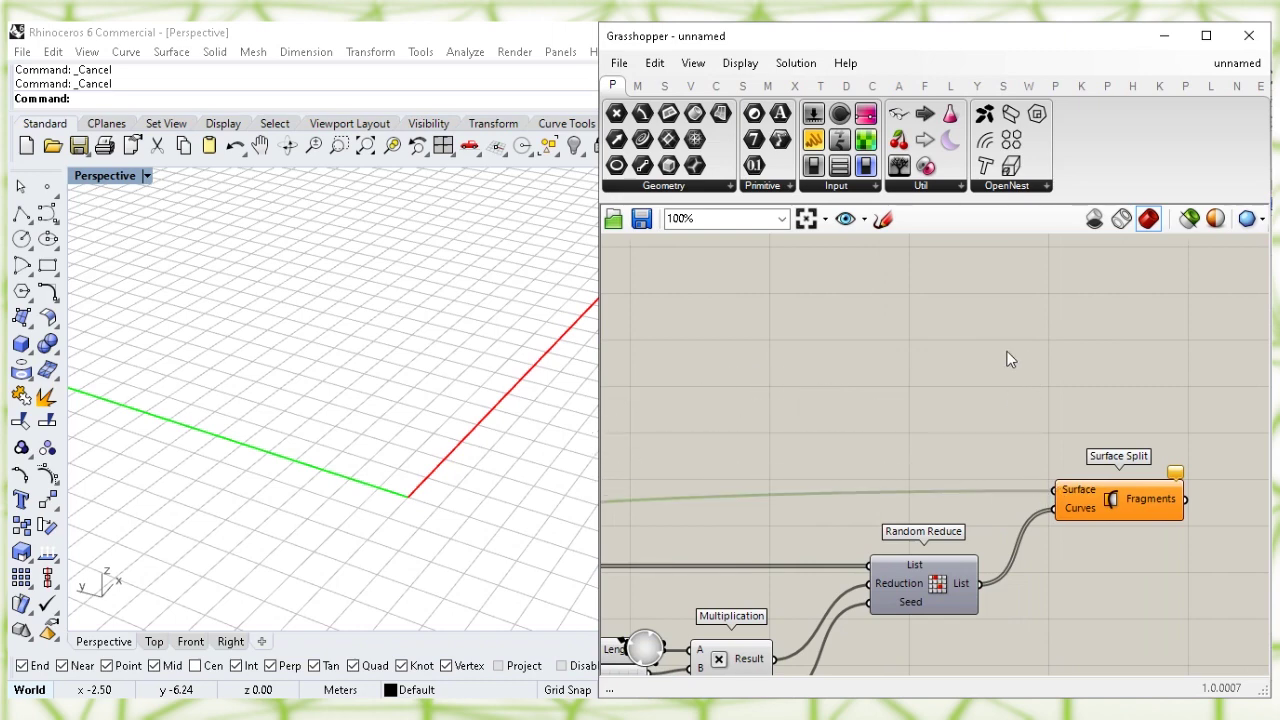
- Add an Area component to the right of Surface Split and connect the Fragments output to its Geometry input
left_click(1122, 505)
scroll(1130, 560, "up", 2)
right_click_drag(1064, 468, 917, 509)
scroll(954, 489, "up", 1)
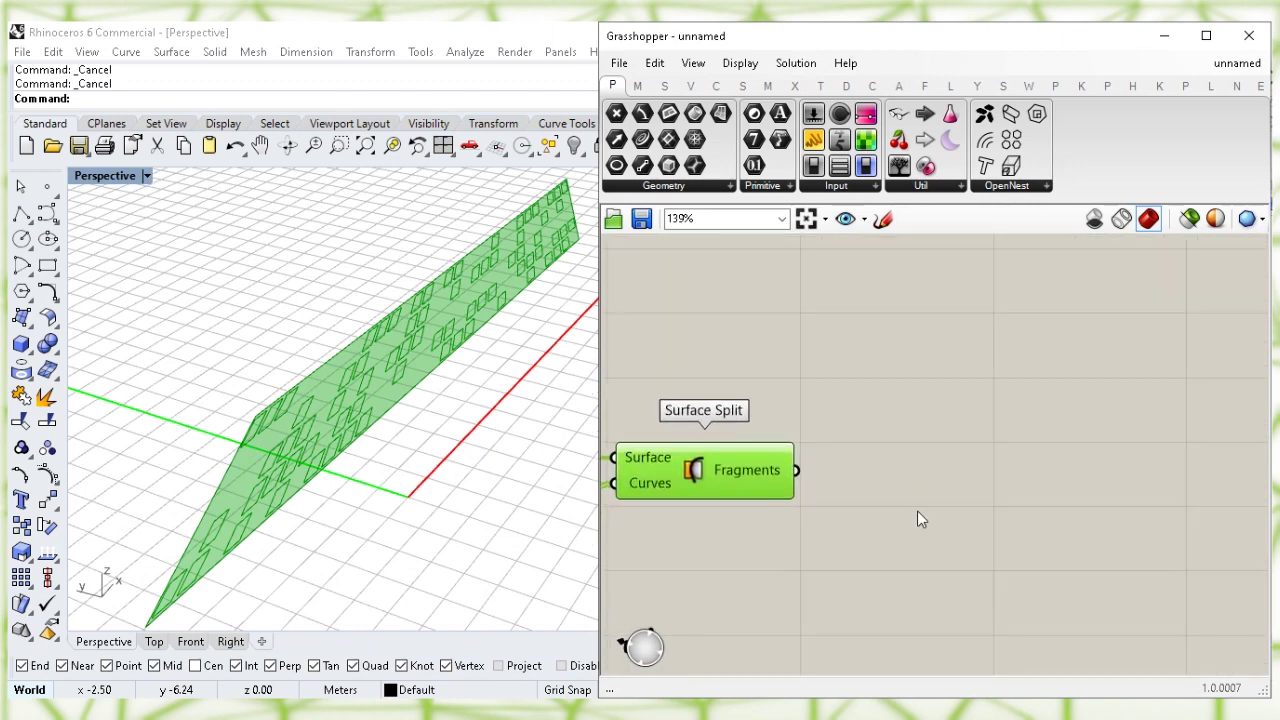
left_click(917, 509)
double_click(940, 418)
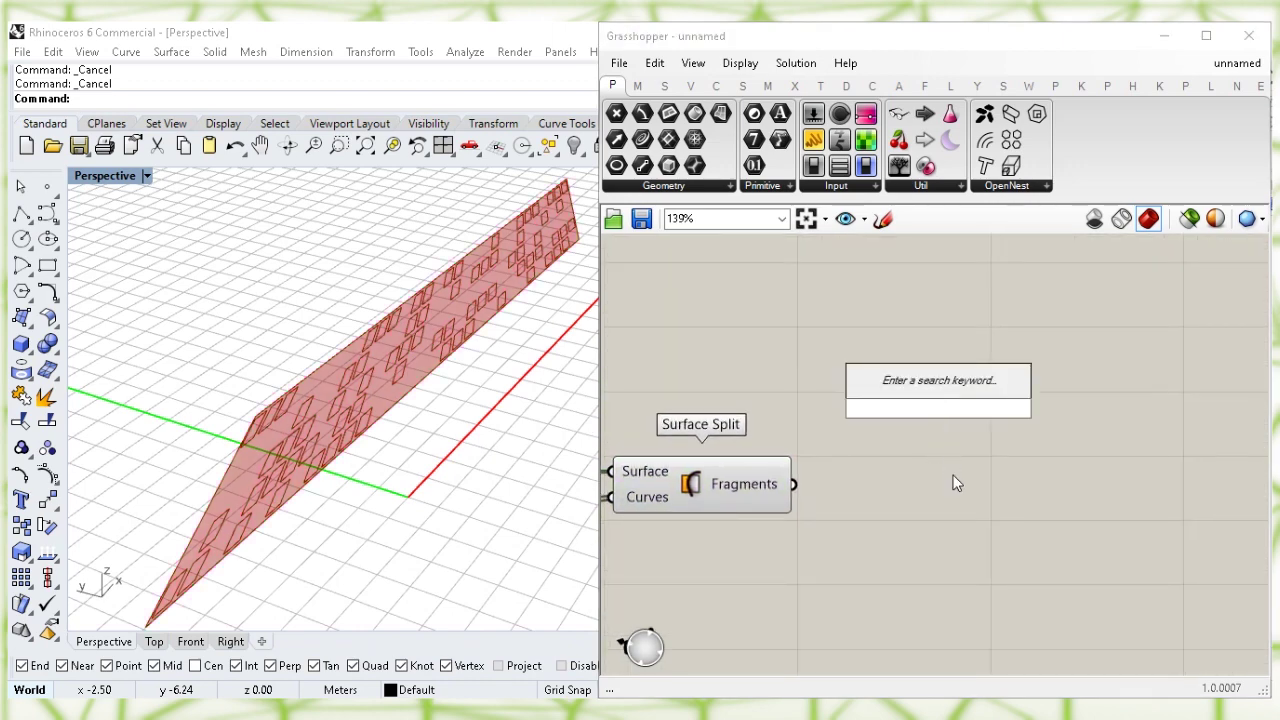
type("area")
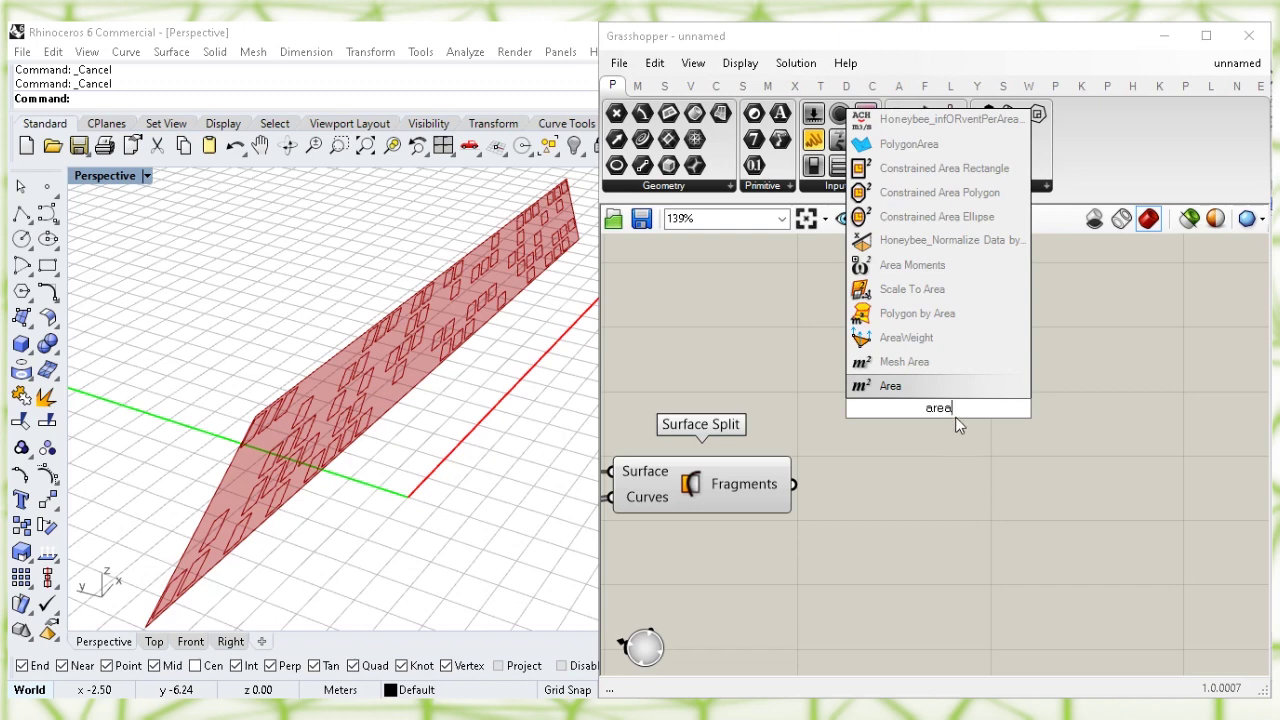
left_click(960, 387)
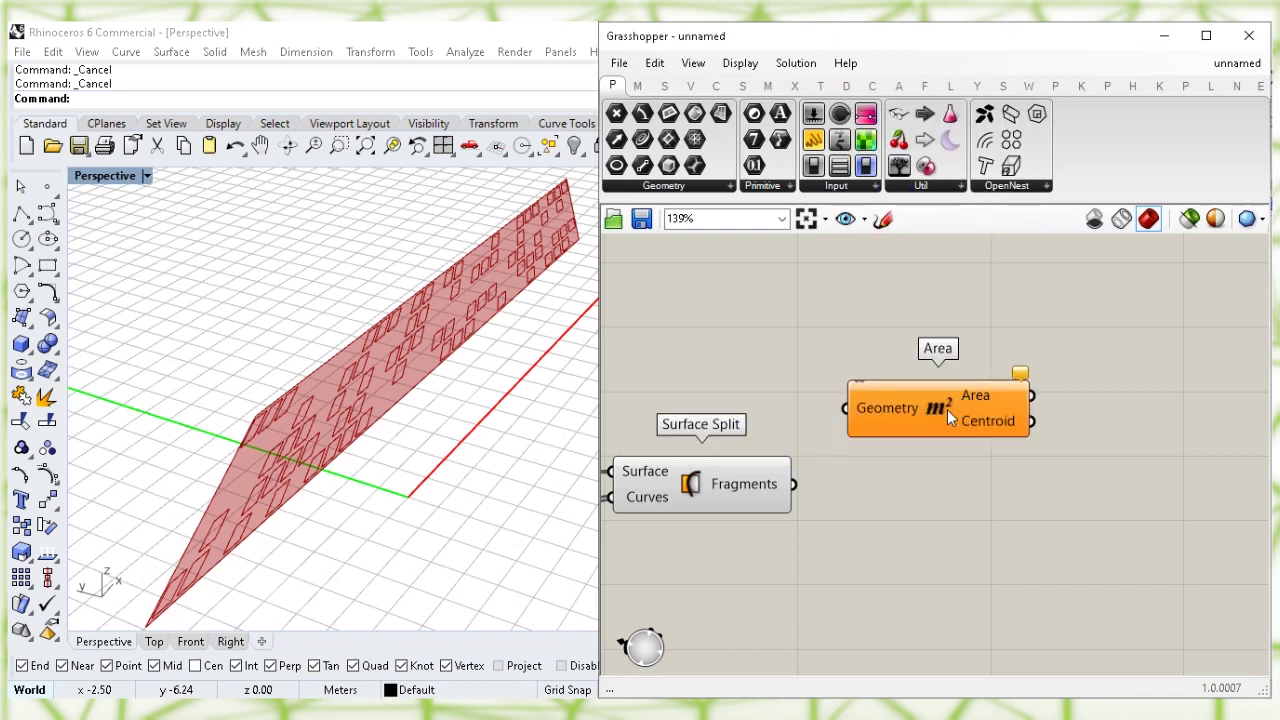
left_click_drag(793, 484, 922, 391)
left_click(918, 464)
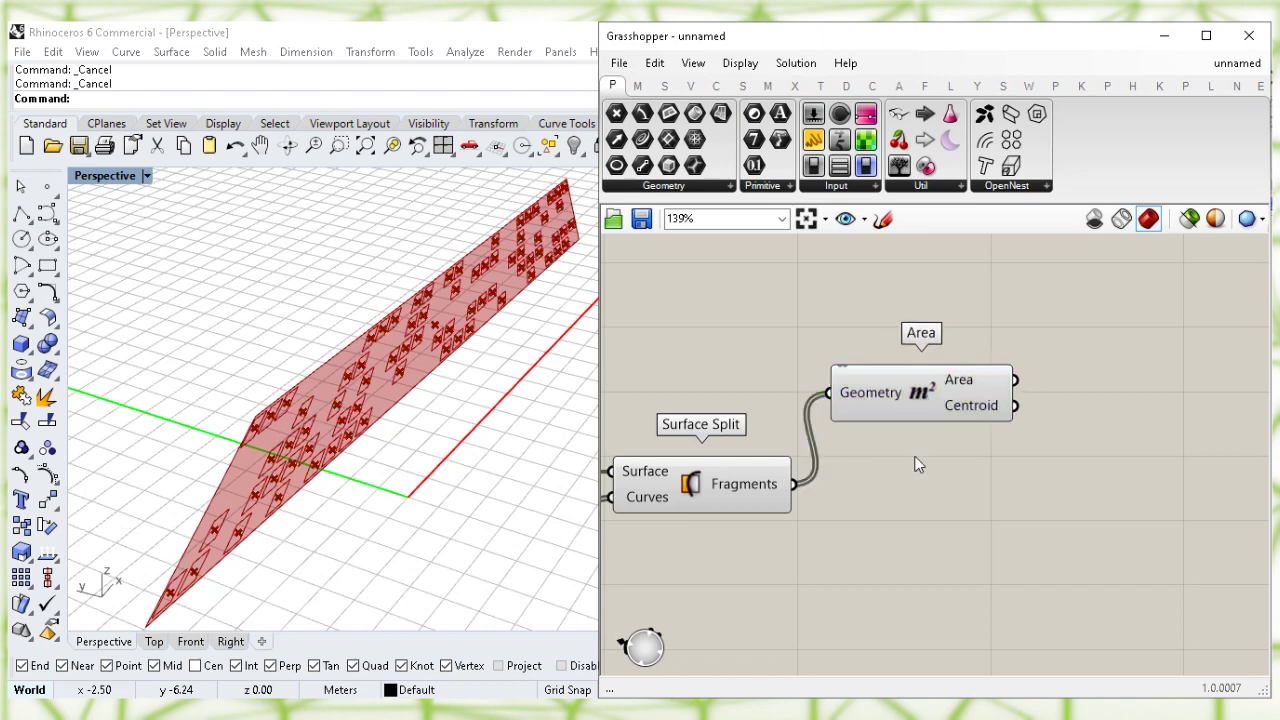
- Add a Sort List component to the lower right of the Area component
double_click(1043, 515)
type("sort")
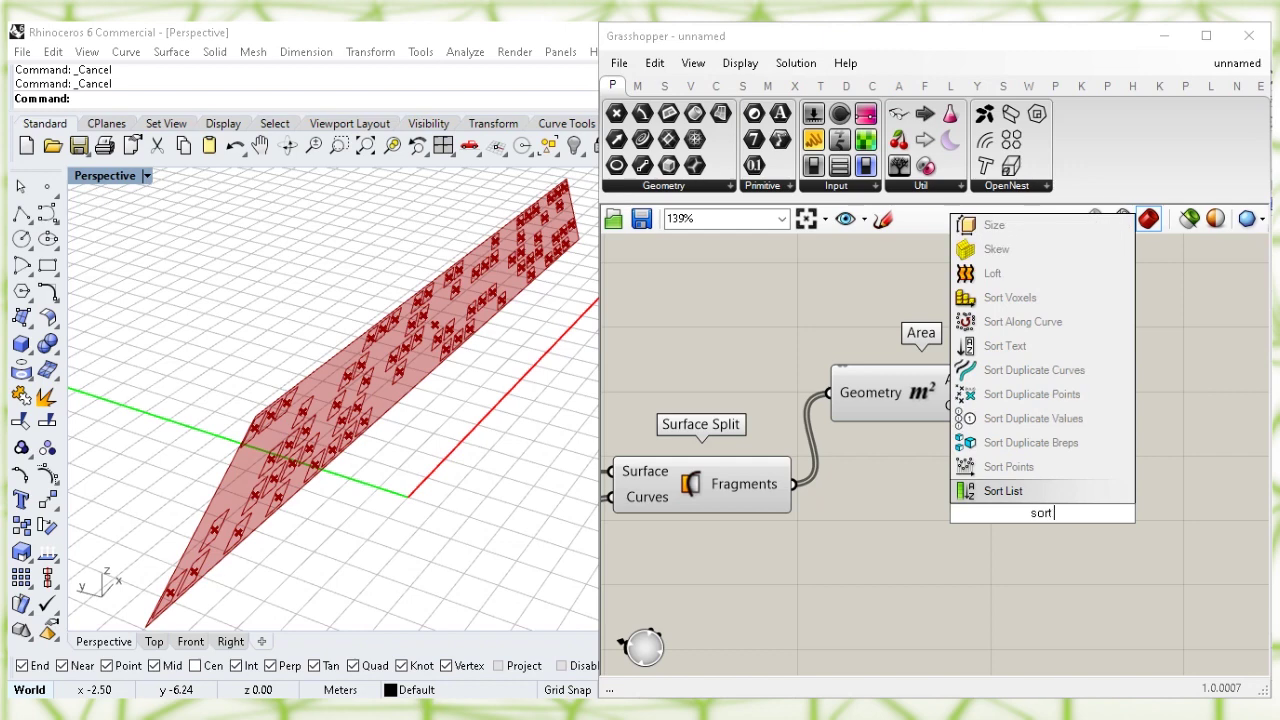
left_click(1091, 491)
left_click_drag(1147, 482, 1139, 494)
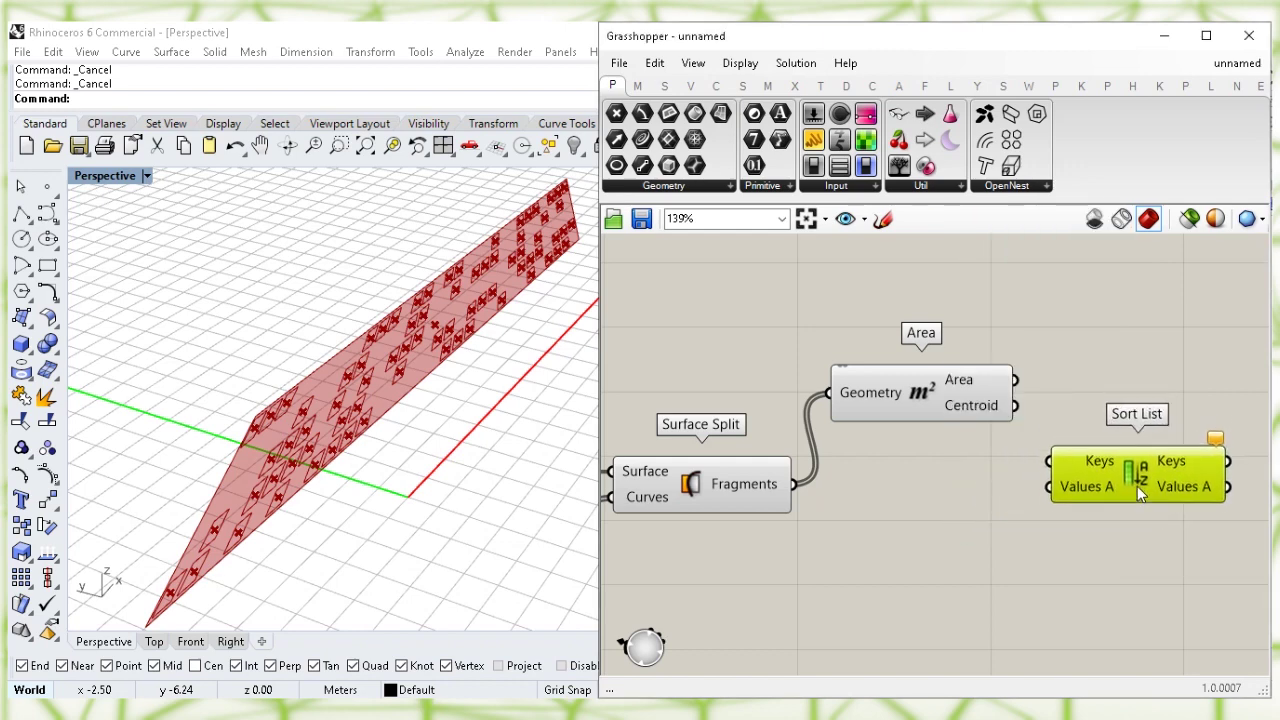
- Connect Surface Split's Fragments output to Sort List's Values A input
left_click(956, 505)
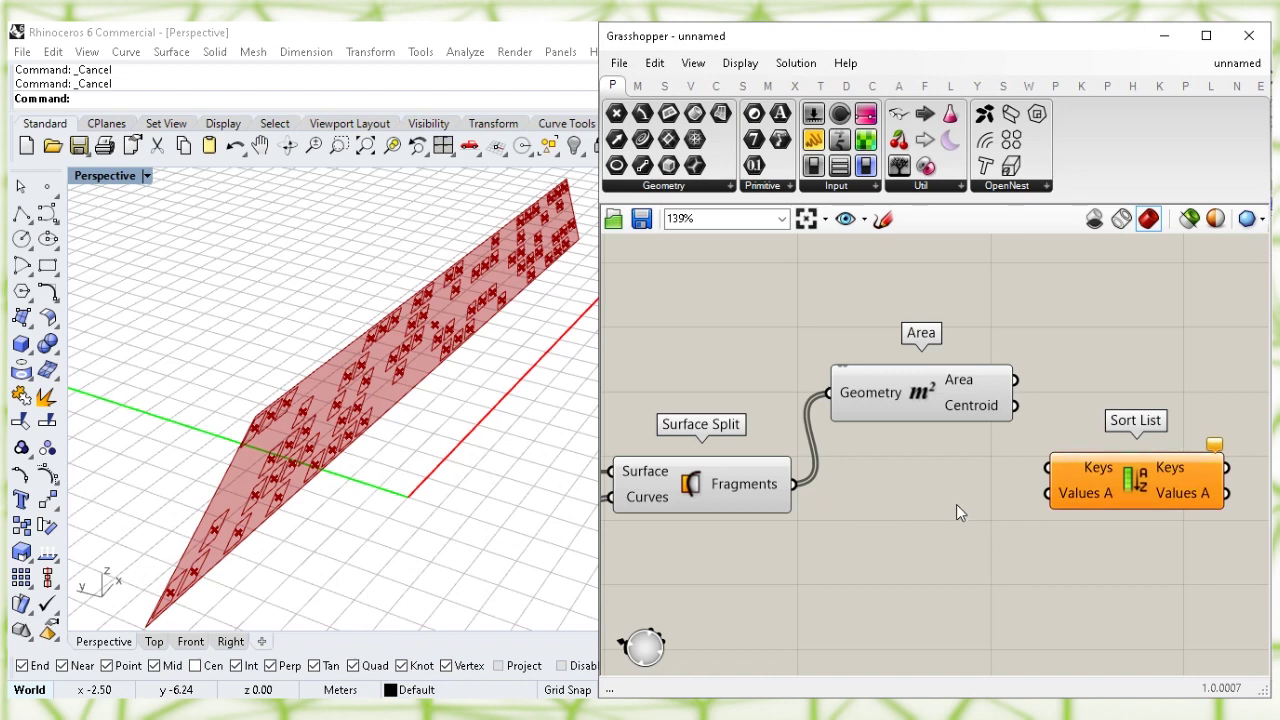
left_click(718, 491)
left_click_drag(837, 516, 1041, 510)
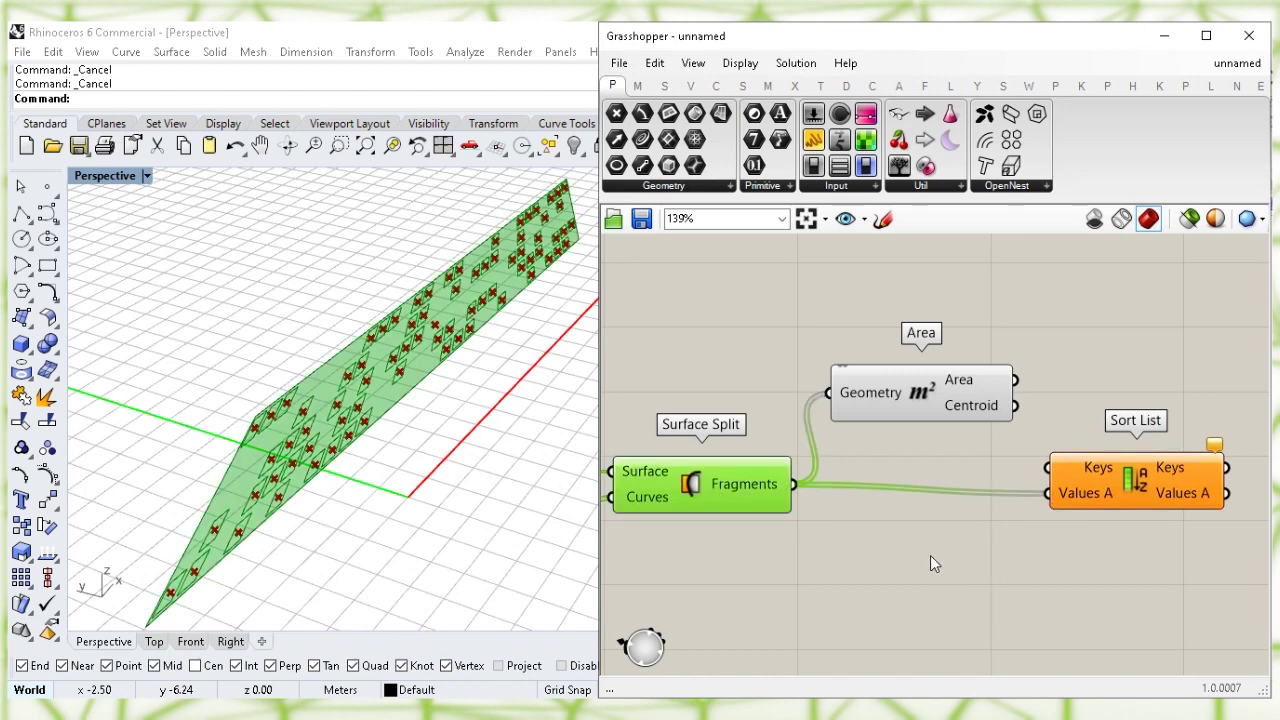
left_click(901, 557)
- Turn off the preview of the Surface Split component
left_click(697, 502)
right_click(693, 492)
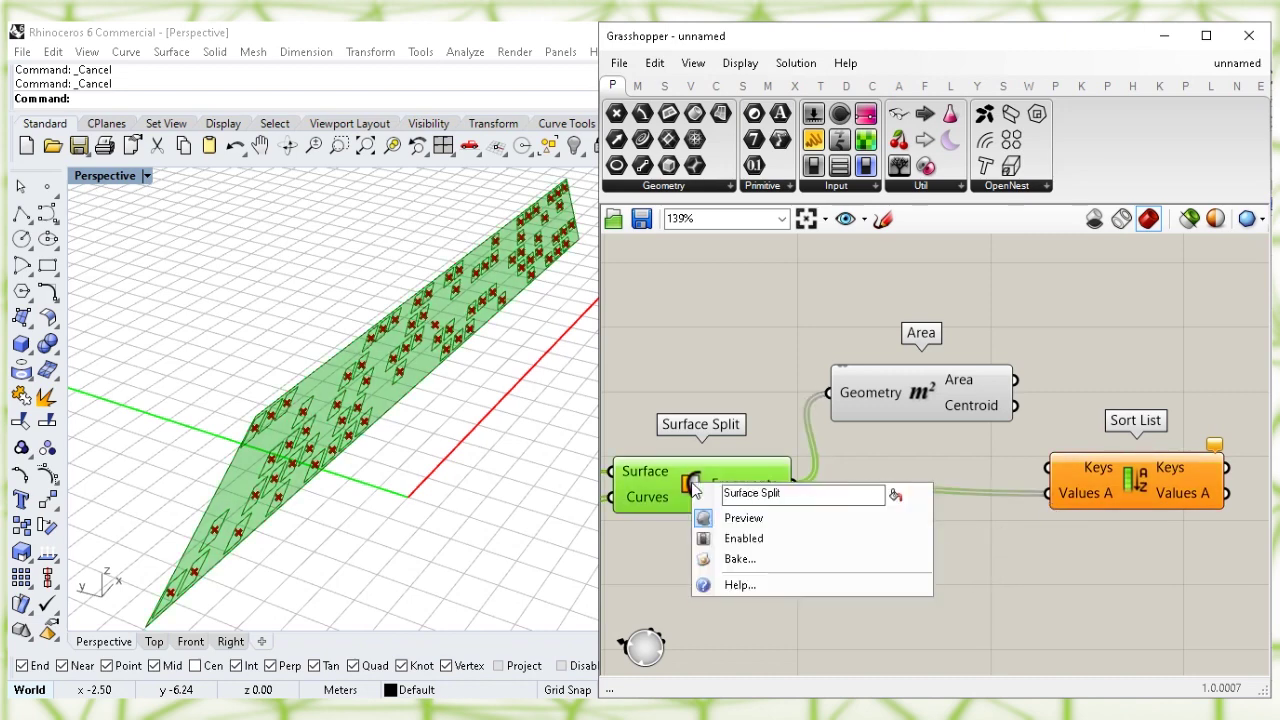
left_click(760, 518)
- Move Sort List slightly to the right and connect the Area output to its Keys input
left_click_drag(1135, 491, 1171, 484)
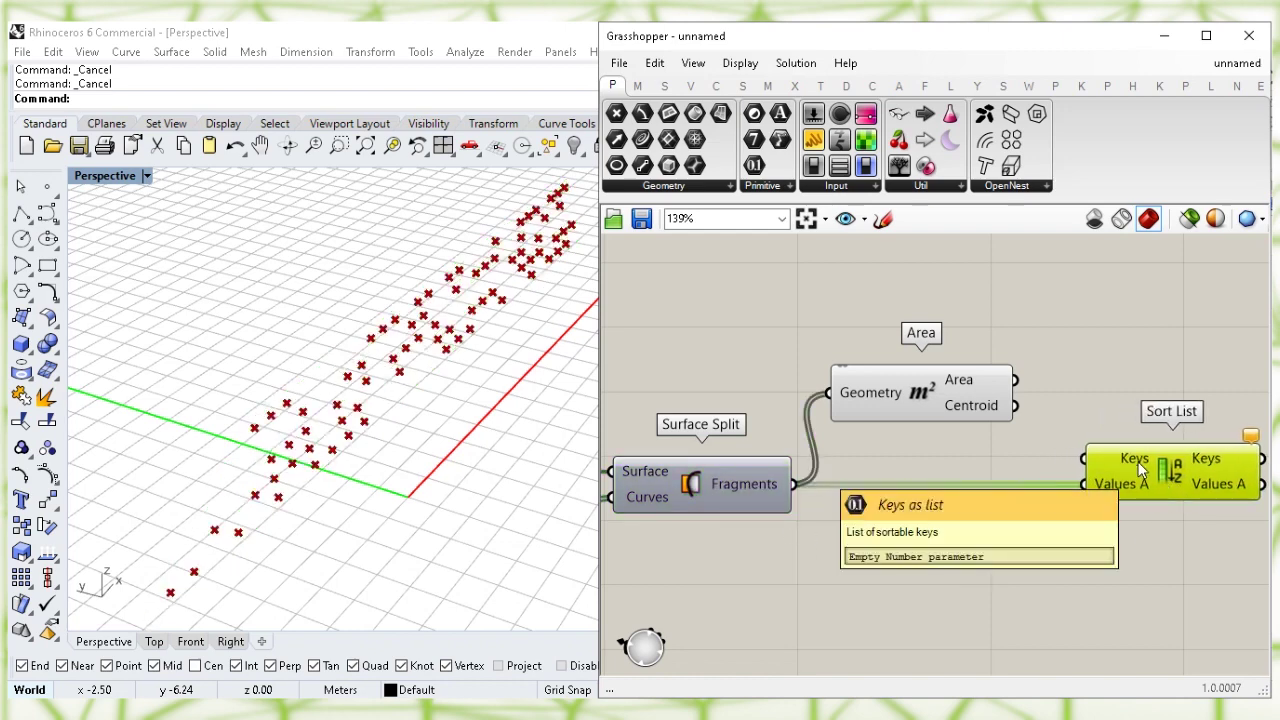
left_click(1060, 362)
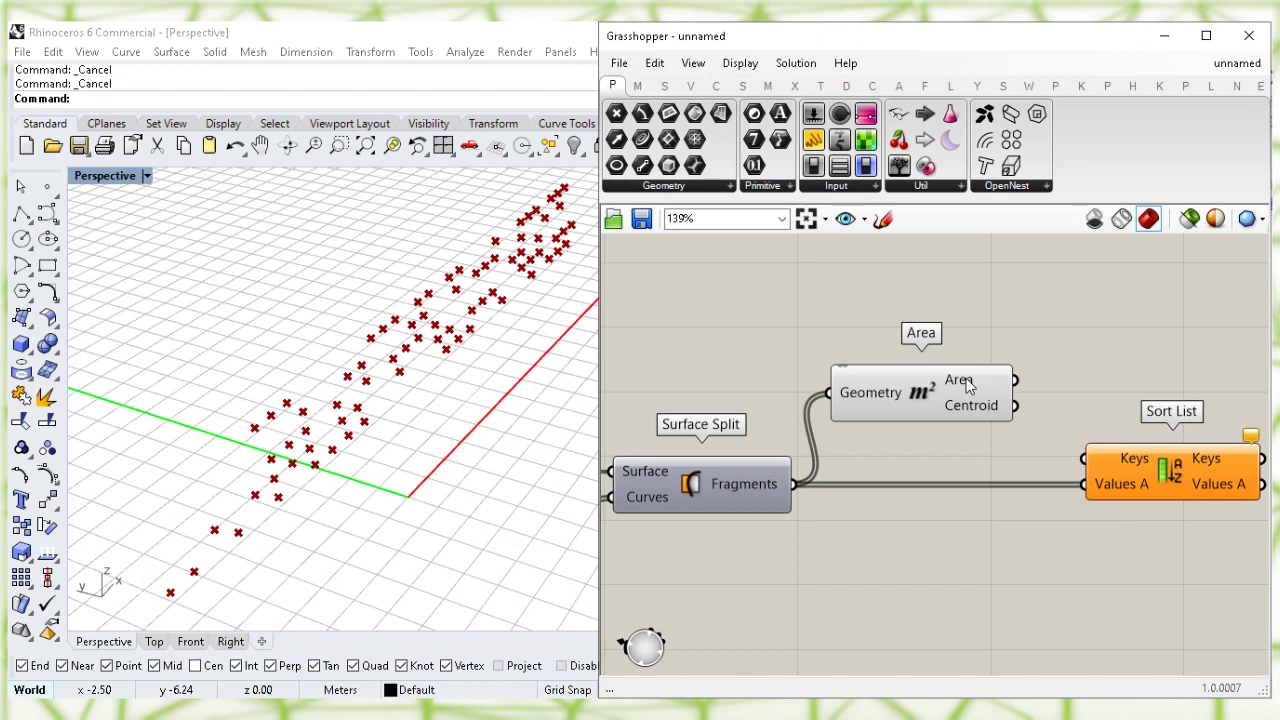
mouse_move(968, 384)
left_click_drag(1014, 380, 1084, 458)
- Turn off the preview of the Area component
left_click(918, 391)
right_click(918, 391)
left_click(950, 428)
left_click(960, 453)
- Add a List Item component to the upper right of Sort List
right_click_drag(960, 453, 814, 448)
left_click(1017, 483)
right_click_drag(1017, 483, 886, 491)
left_click(879, 493)
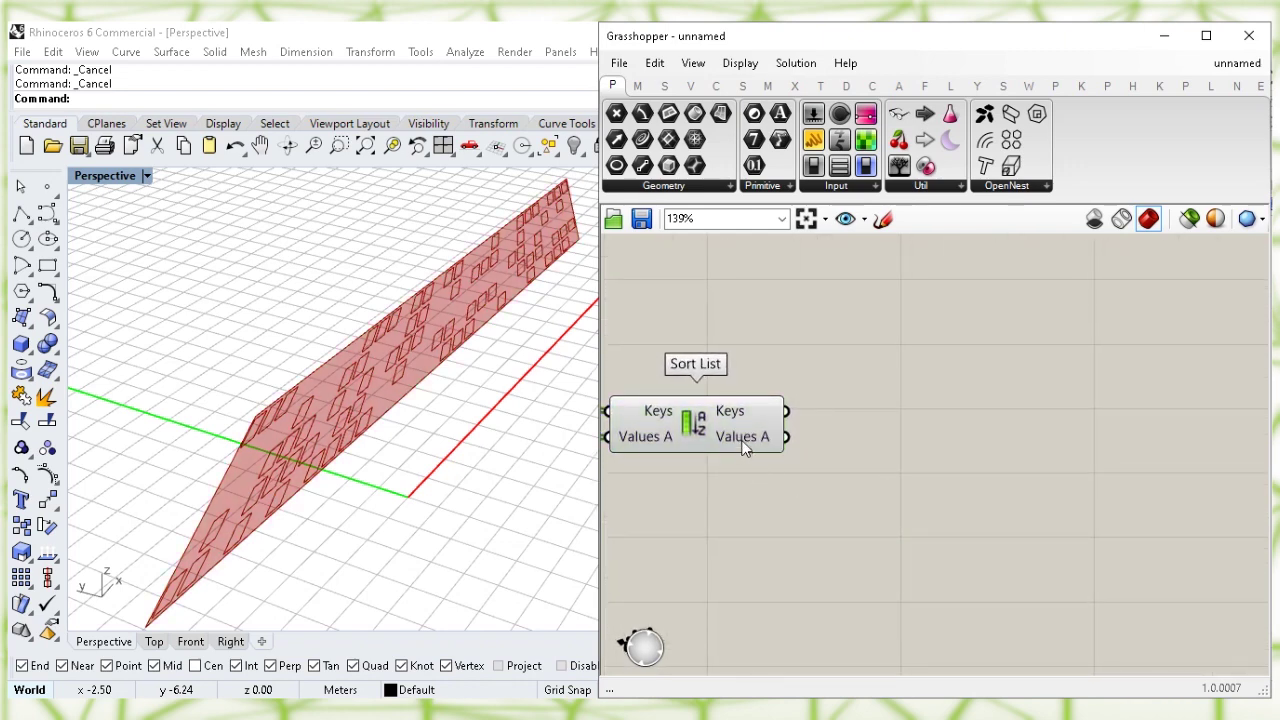
mouse_move(743, 447)
right_click_drag(1107, 481, 1086, 420)
double_click(1072, 418)
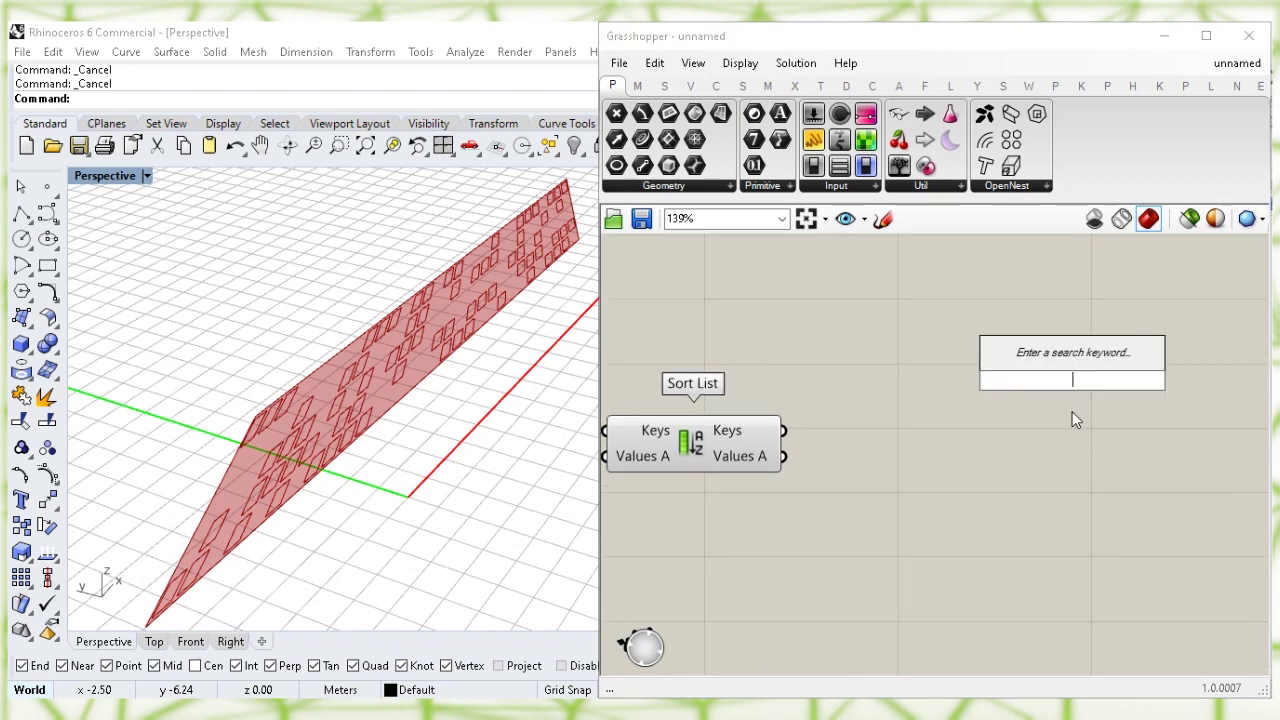
type("list item")
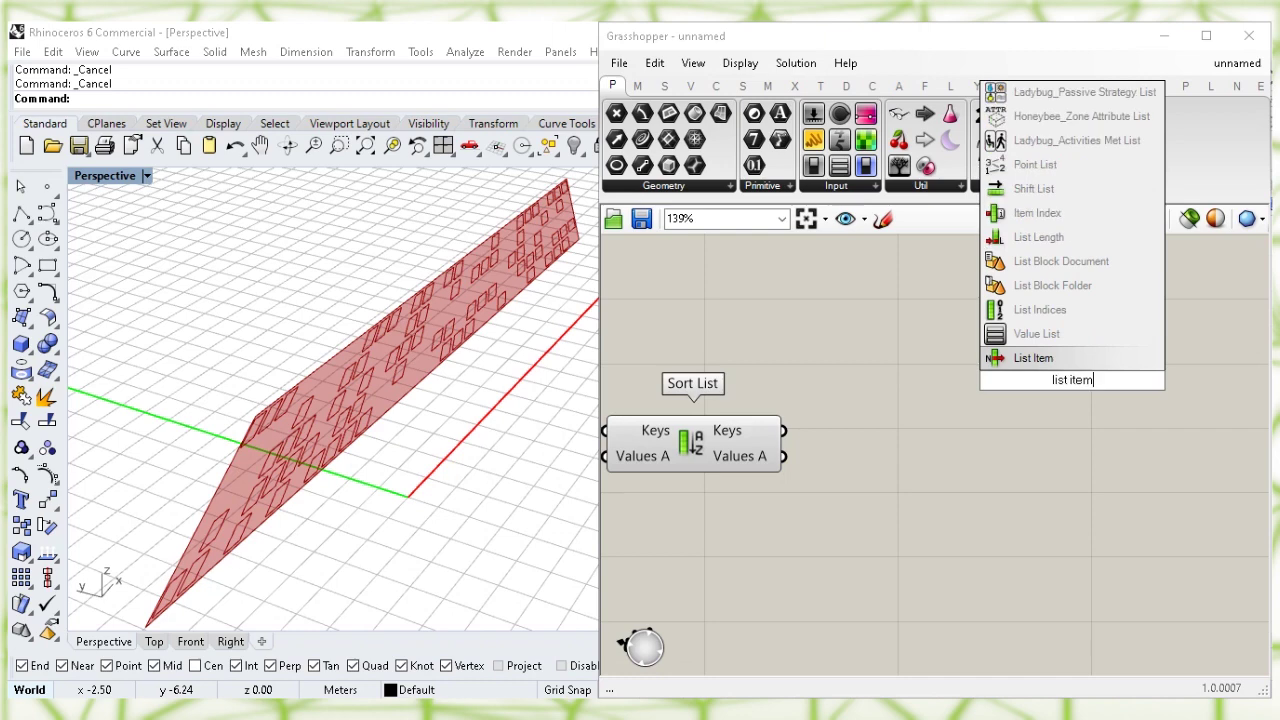
left_click(1084, 358)
left_click_drag(1084, 385, 1127, 329)
left_click(1036, 605)
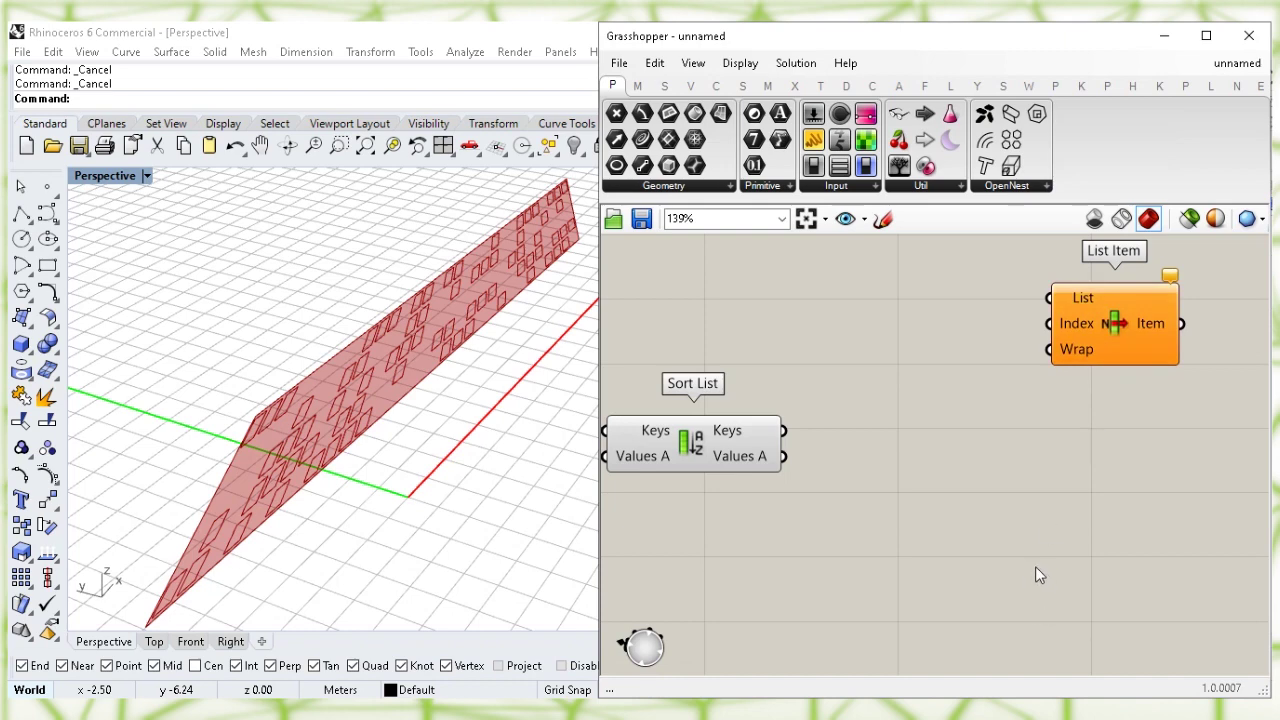
- Add a Cull Index component directly below List Item
double_click(1036, 568)
type("cull index")
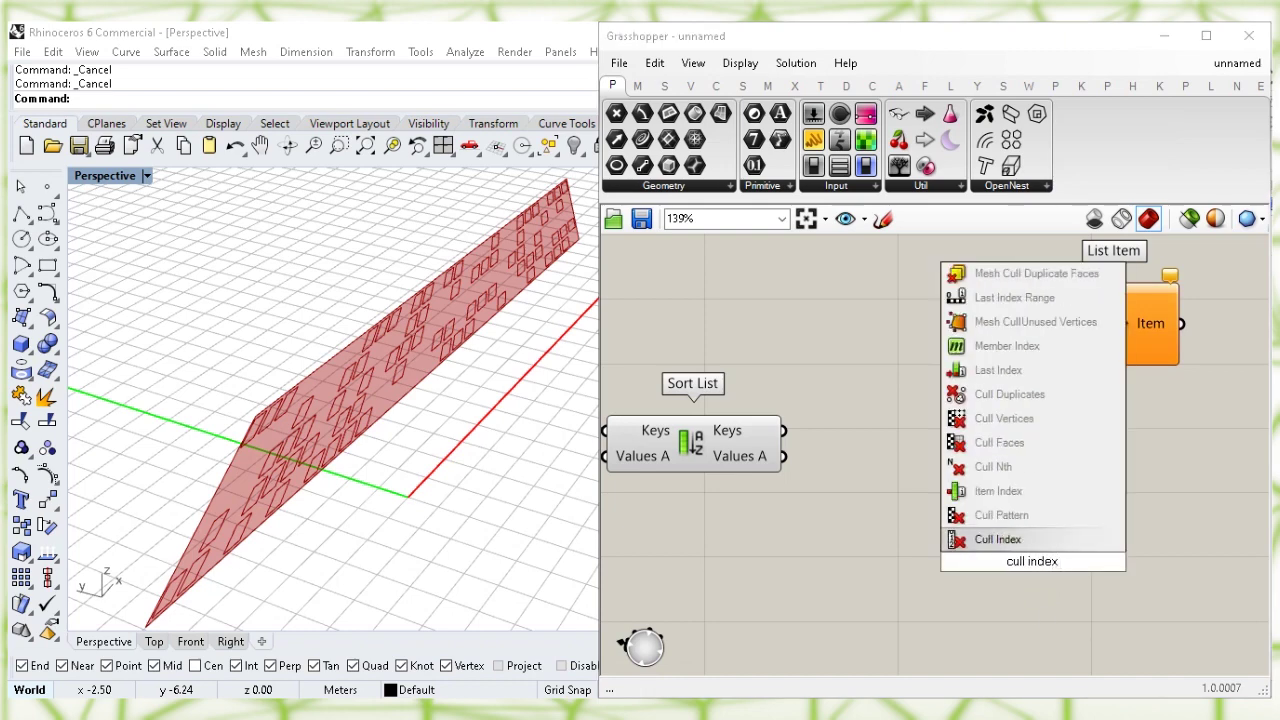
left_click(1073, 541)
left_click_drag(1072, 540, 1130, 565)
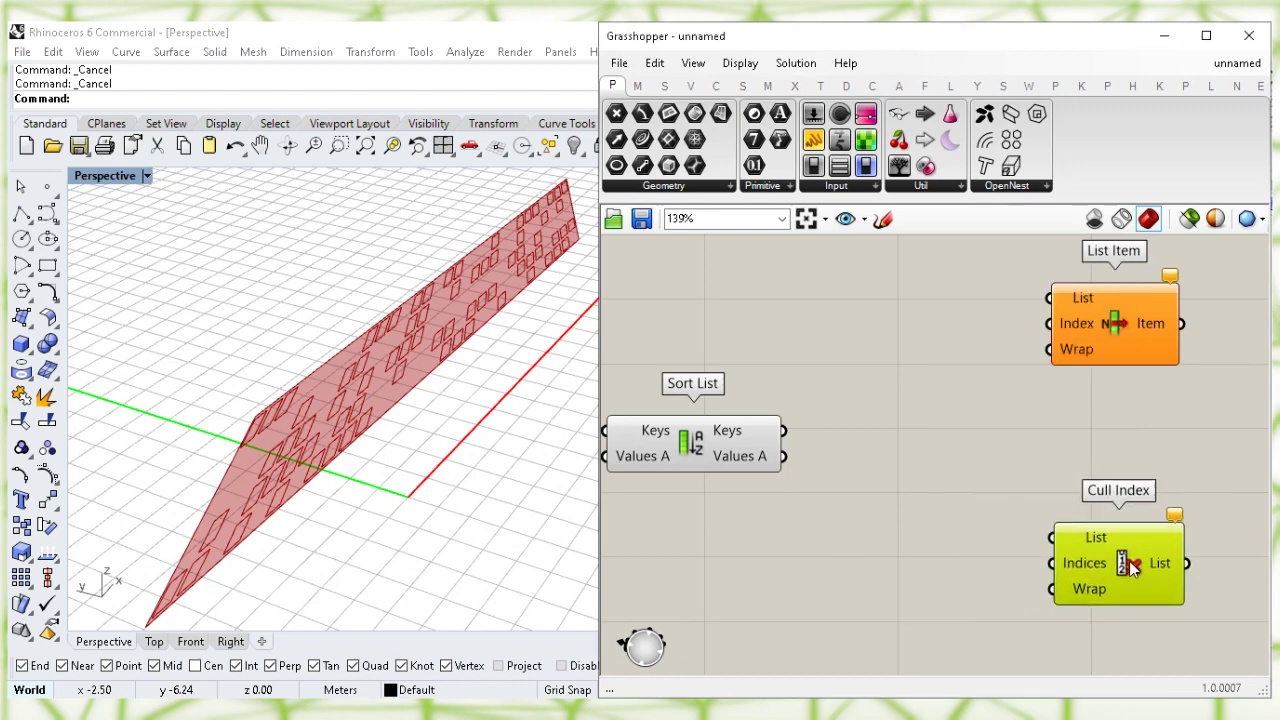
- Add a panel containing 0 and connect it to the Indices input of Cull Index
left_click(826, 575)
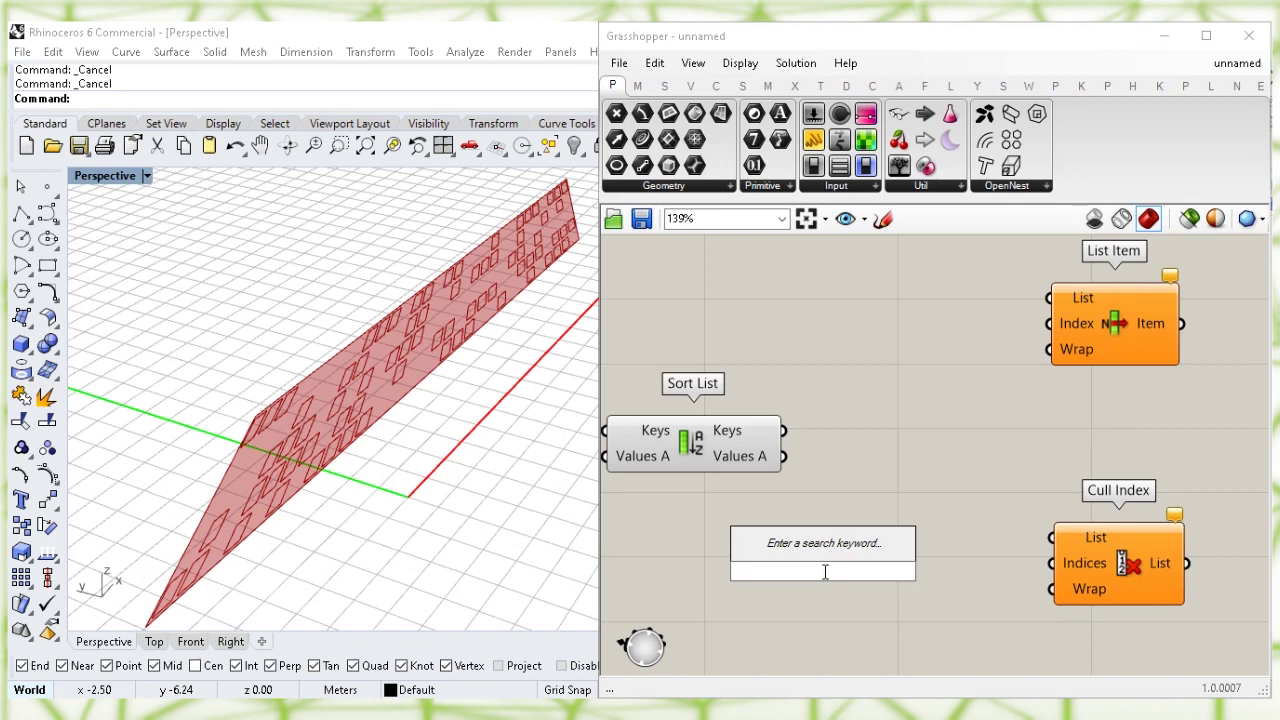
type("\"")
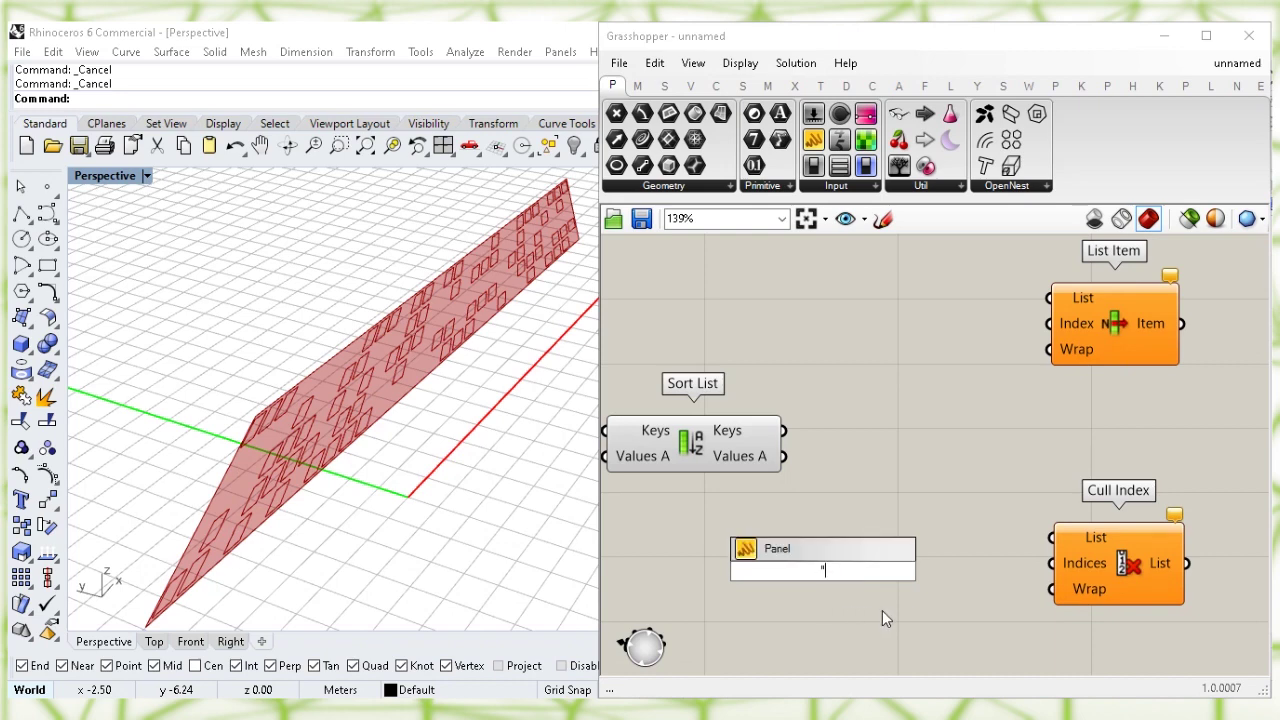
type("0")
key("Return")
left_click_drag(823, 580, 1050, 563)
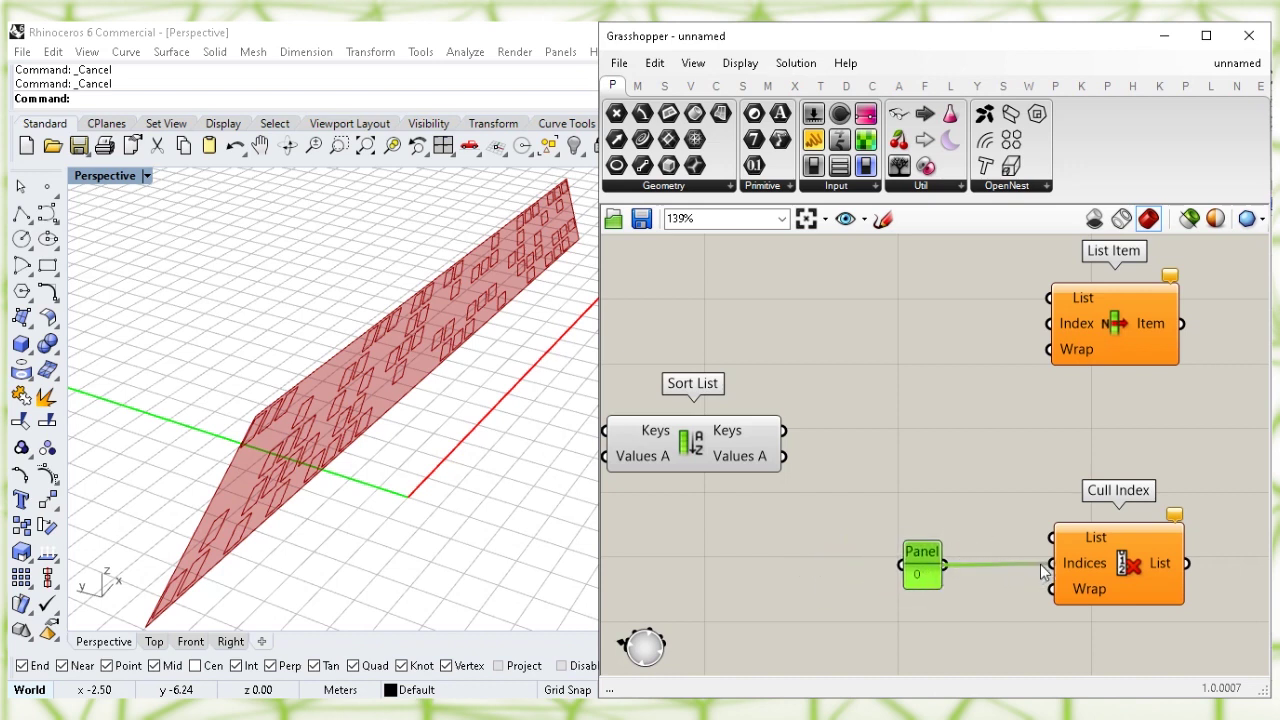
left_click(1004, 511)
- Connect the 0 panel to the Index input of List Item and place it between List Item and Cull Index
left_click_drag(946, 566, 1040, 334)
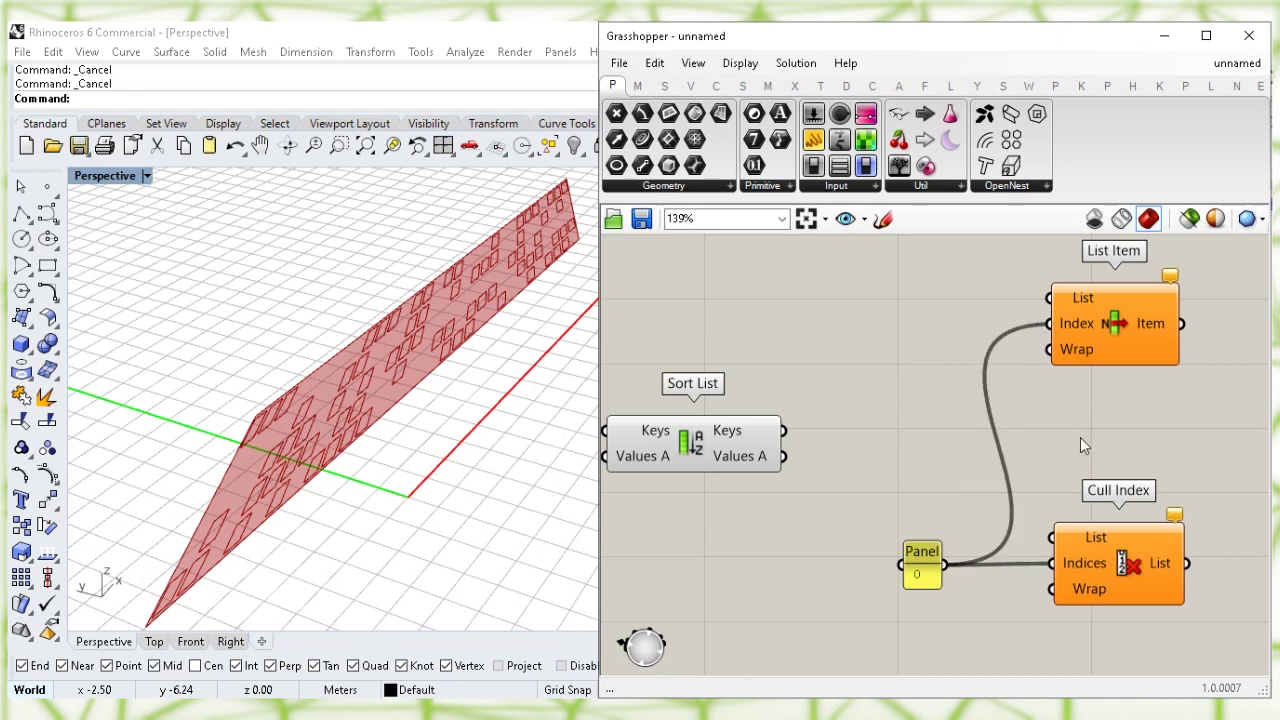
left_click_drag(924, 573, 1006, 447)
left_click(915, 357)
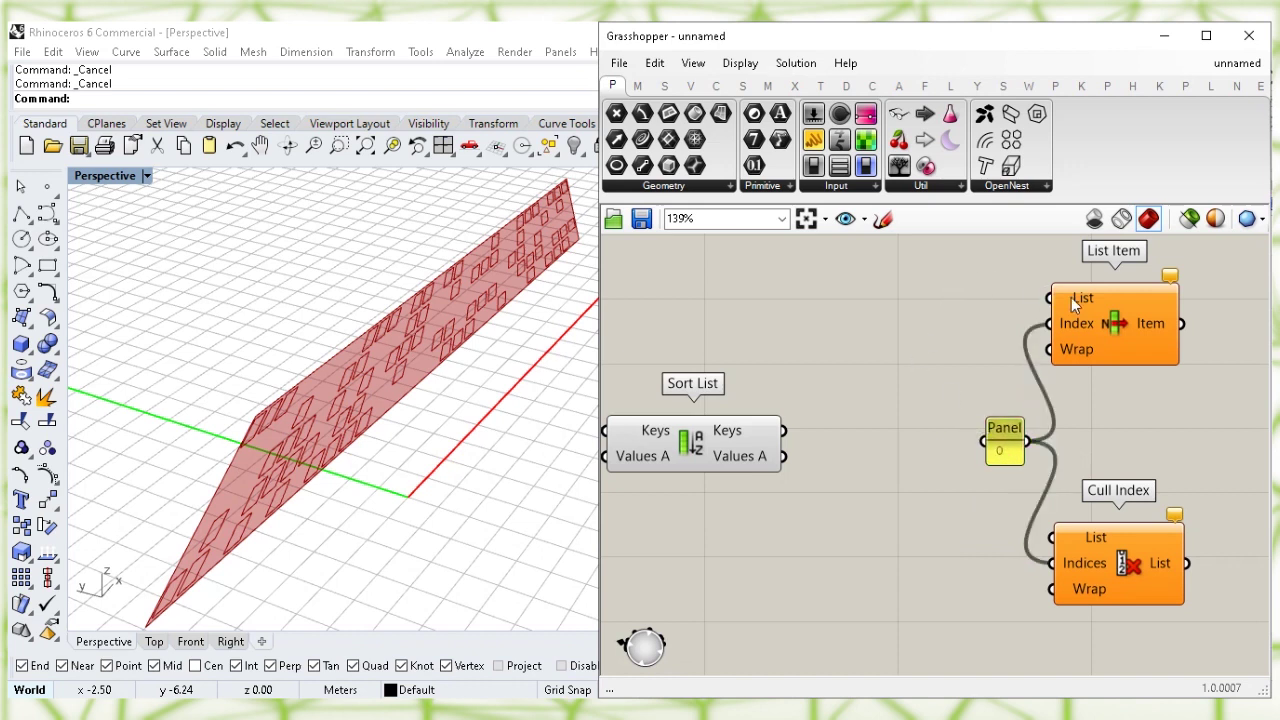
- Add a Reverse List component directly beside Sort List and connect the Values A output to its List input
mouse_move(1084, 302)
double_click(840, 570)
type("reve")
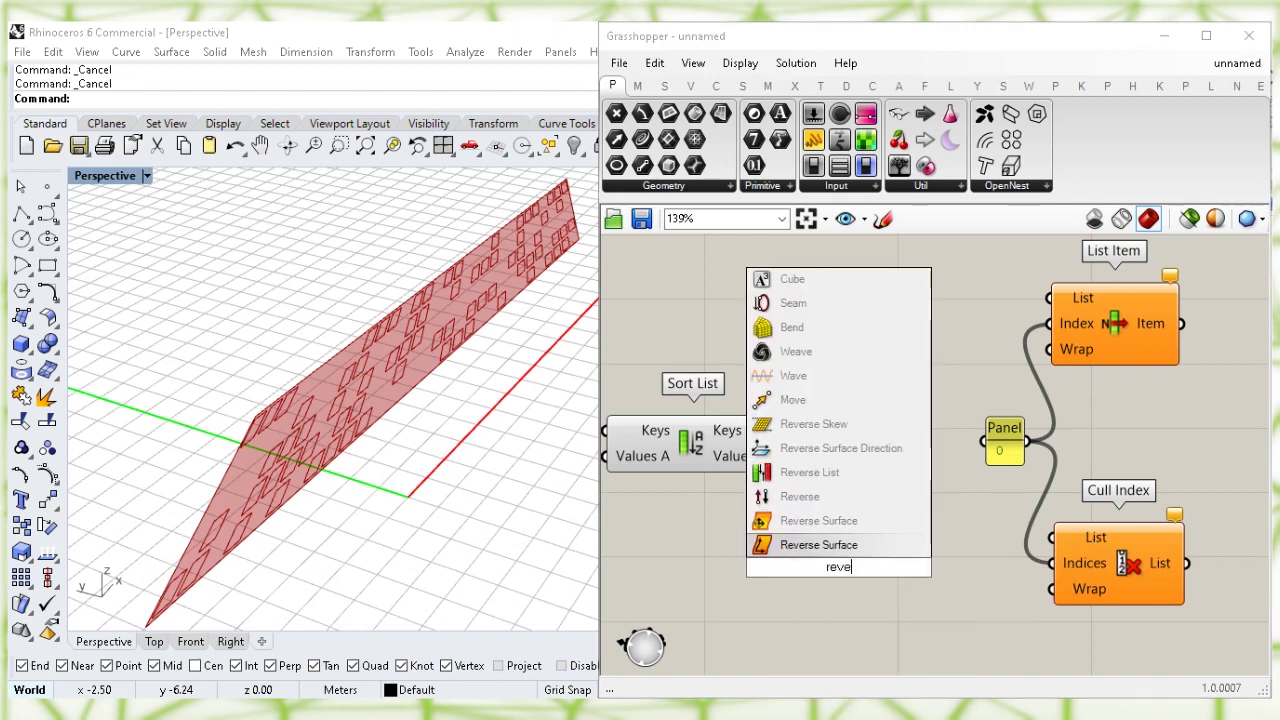
type("rse")
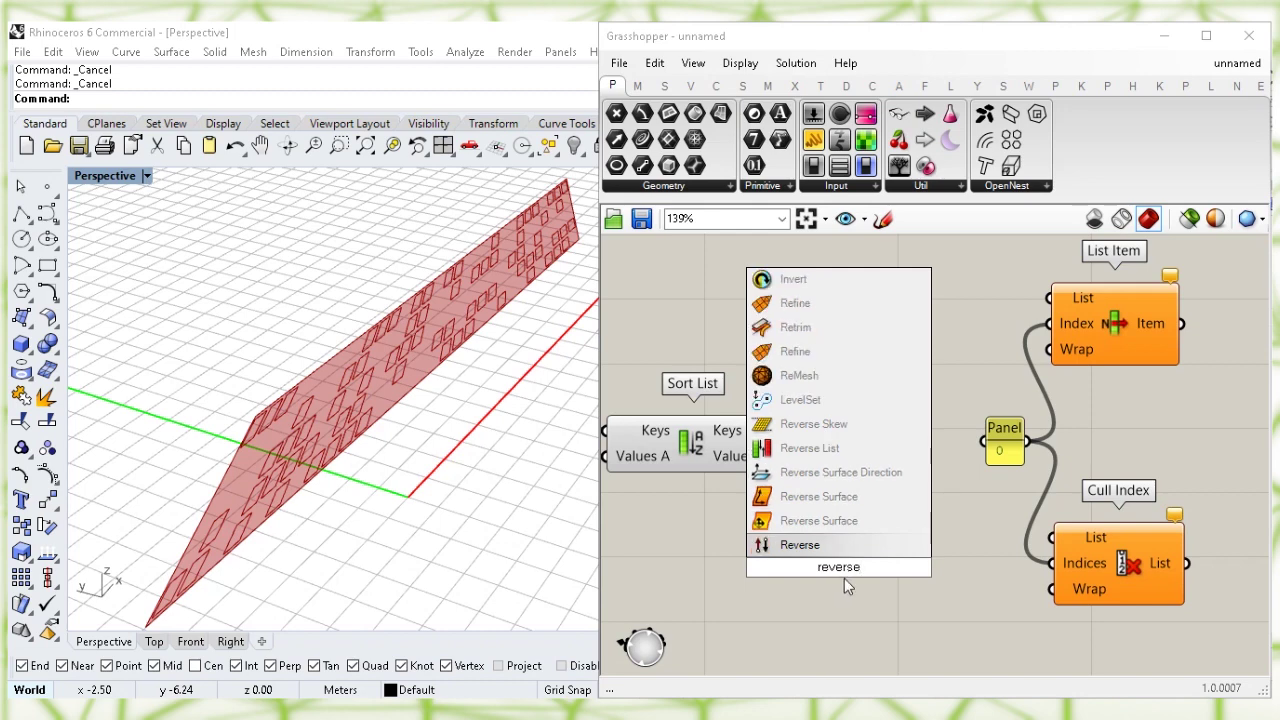
left_click(893, 448)
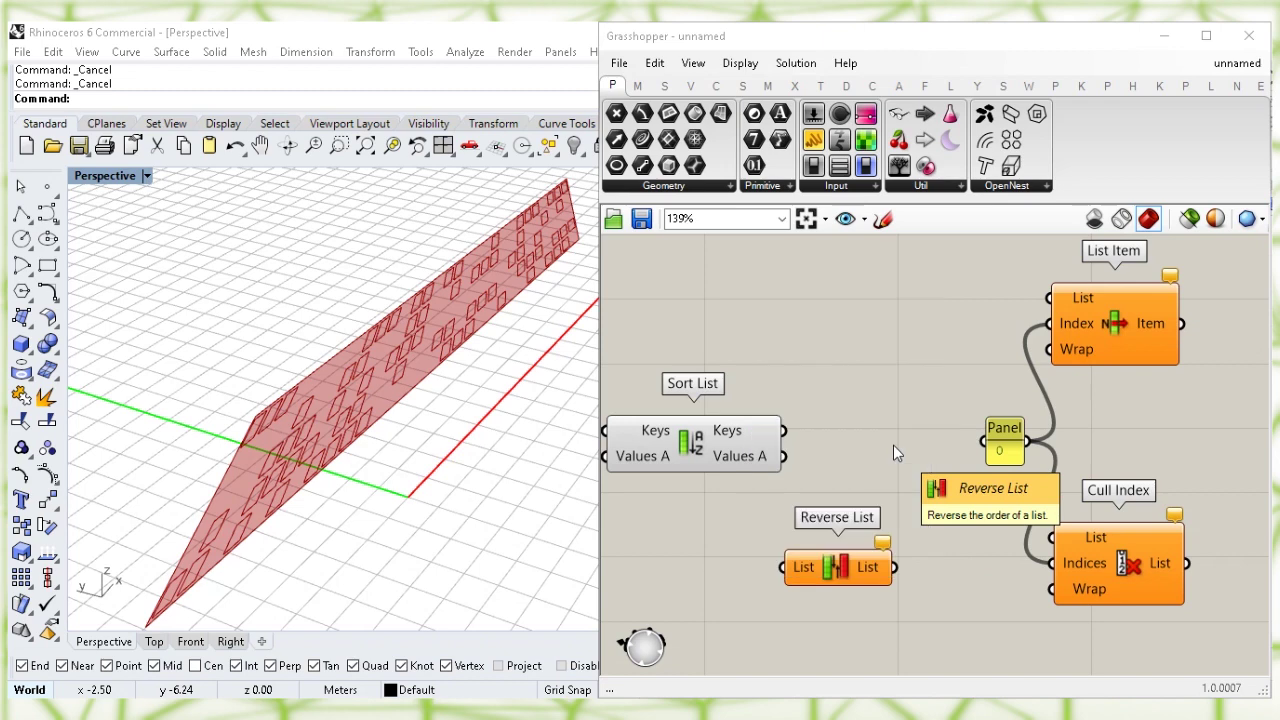
left_click_drag(849, 567, 821, 460)
left_click(764, 530)
- Turn off the preview of the Sort List and Reverse List components
left_click(693, 449)
right_click(693, 449)
left_click(729, 476)
left_click(712, 567)
- Connect the Reverse List output to the List inputs of both List Item and Cull Index, and highlight each result for checking
left_click_drag(905, 456, 1049, 298)
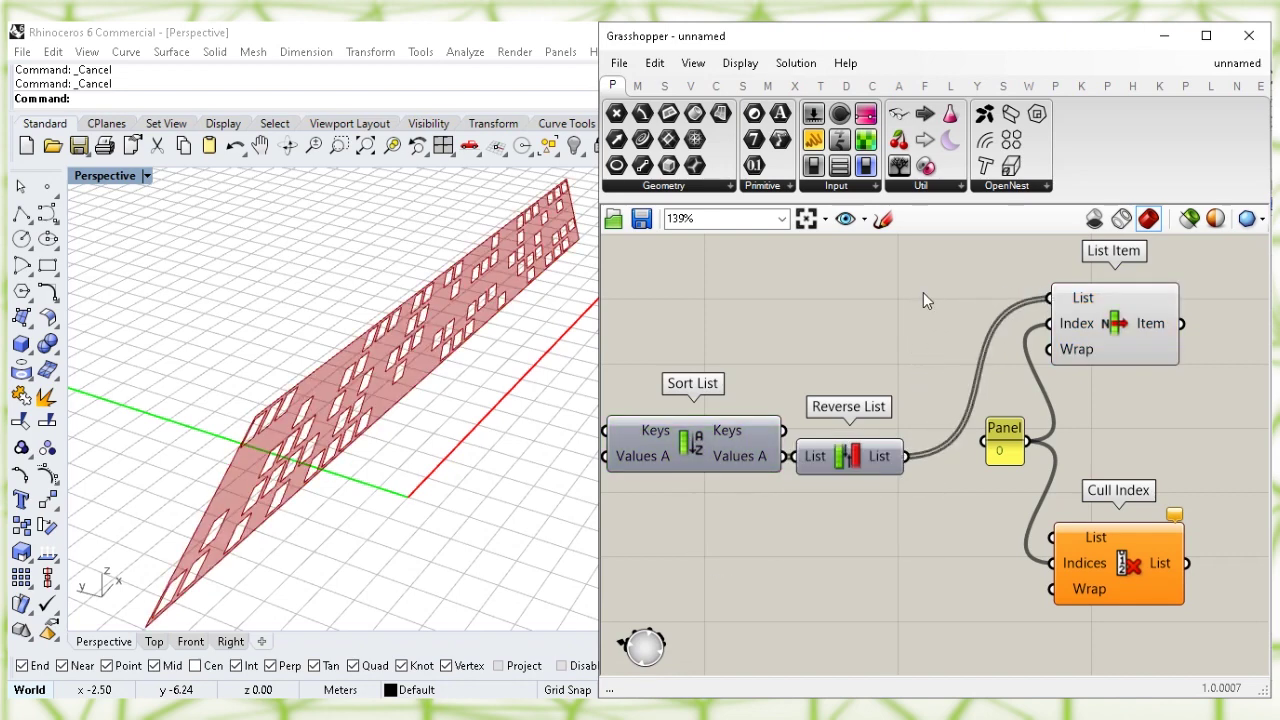
left_click_drag(906, 456, 1050, 537)
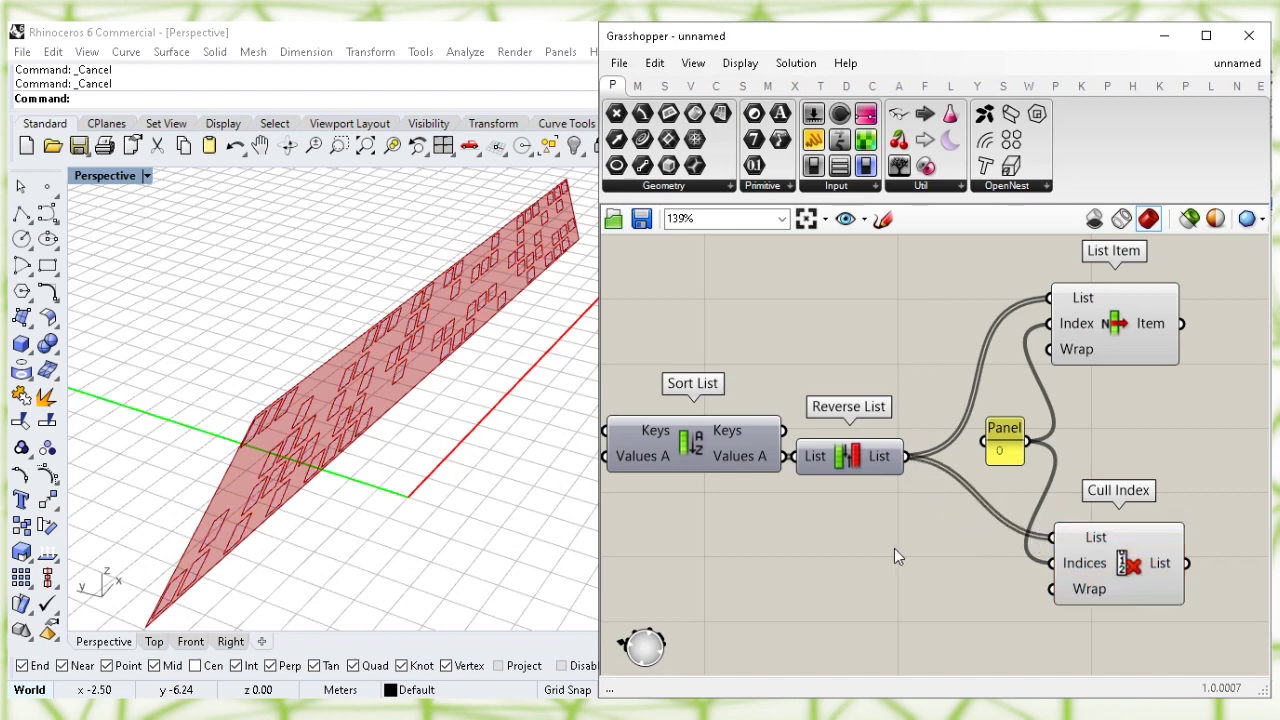
left_click(1135, 572)
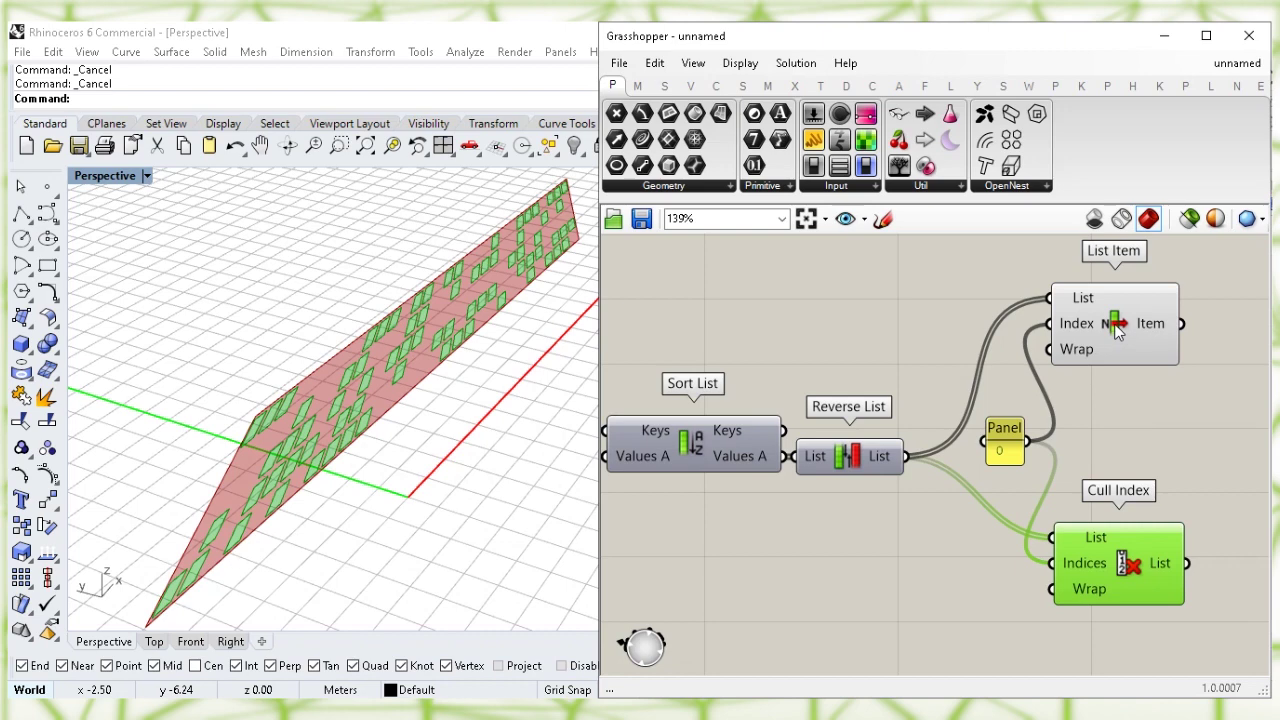
left_click(1125, 350)
left_click(1180, 436)
- Bake the List Item result to the Default layer
right_click_drag(1180, 436, 863, 450)
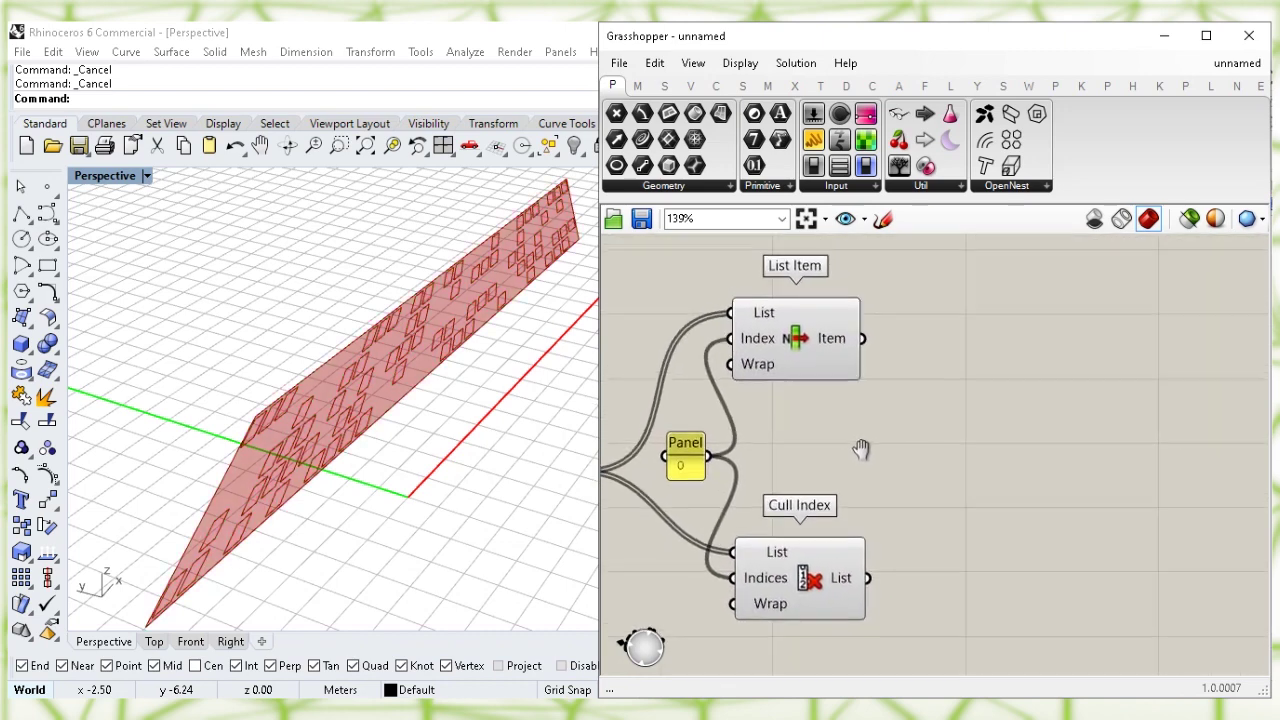
left_click(799, 345)
right_click(791, 342)
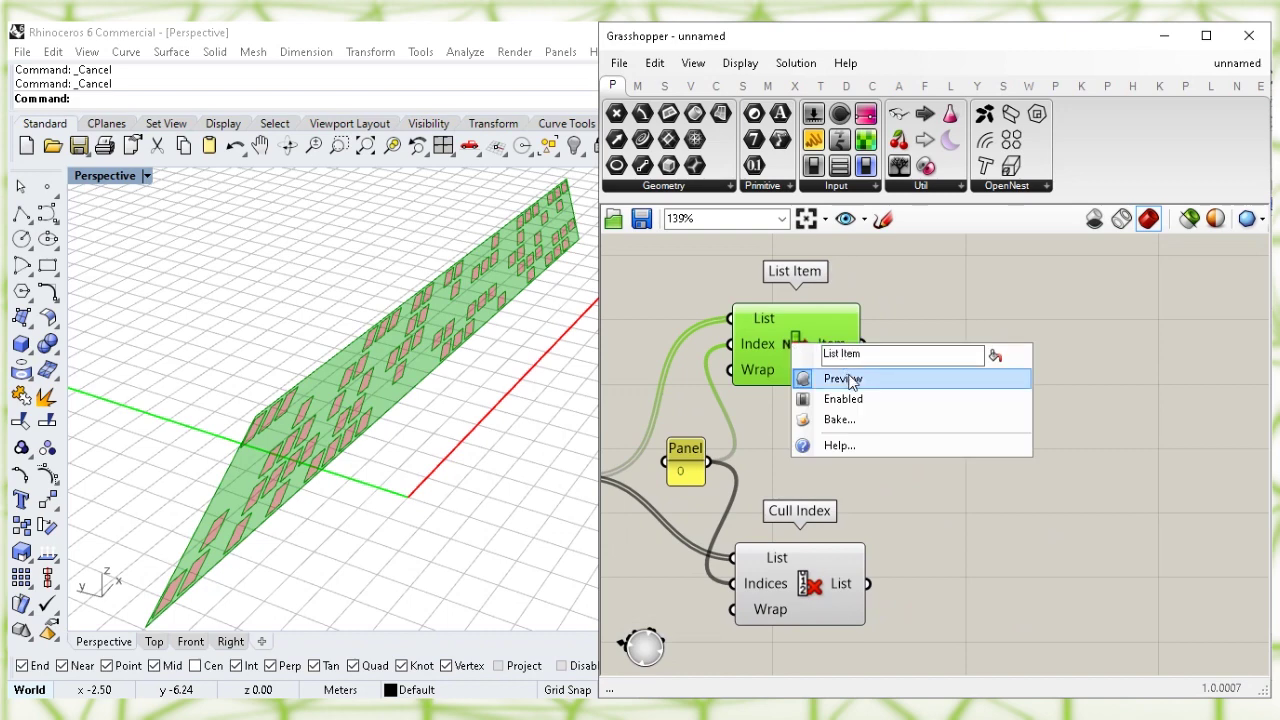
left_click(991, 418)
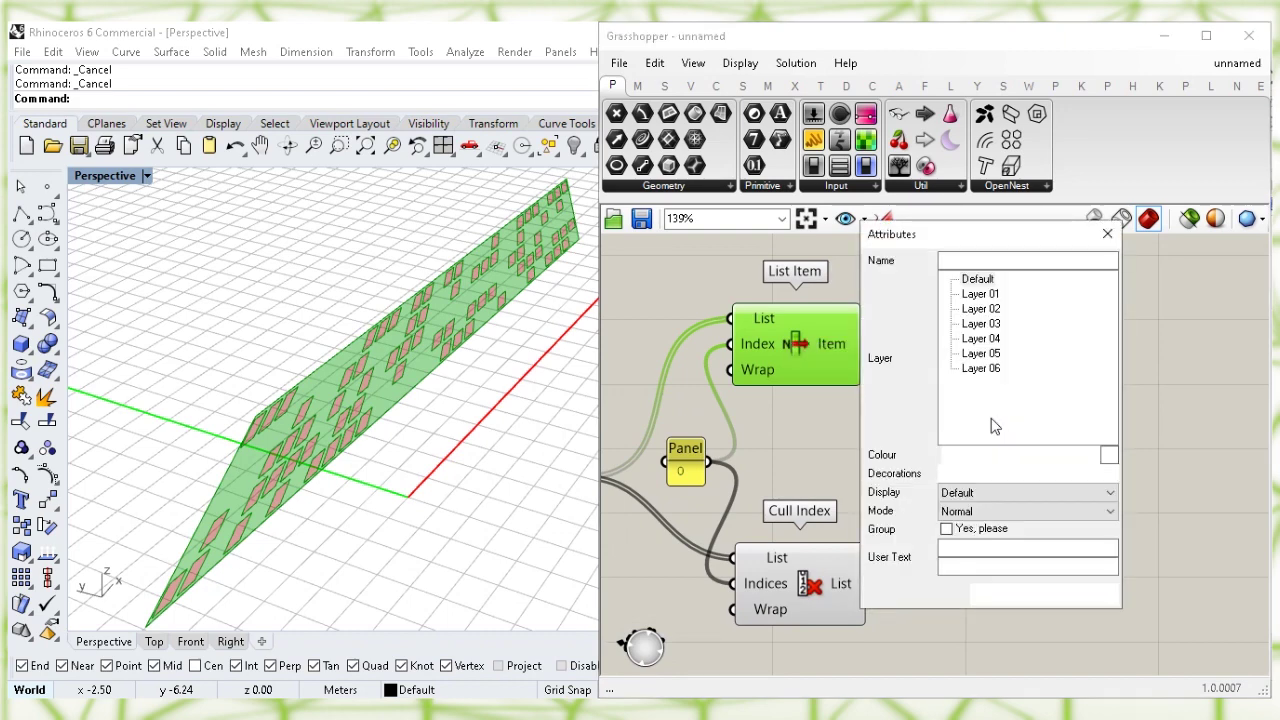
left_click(980, 280)
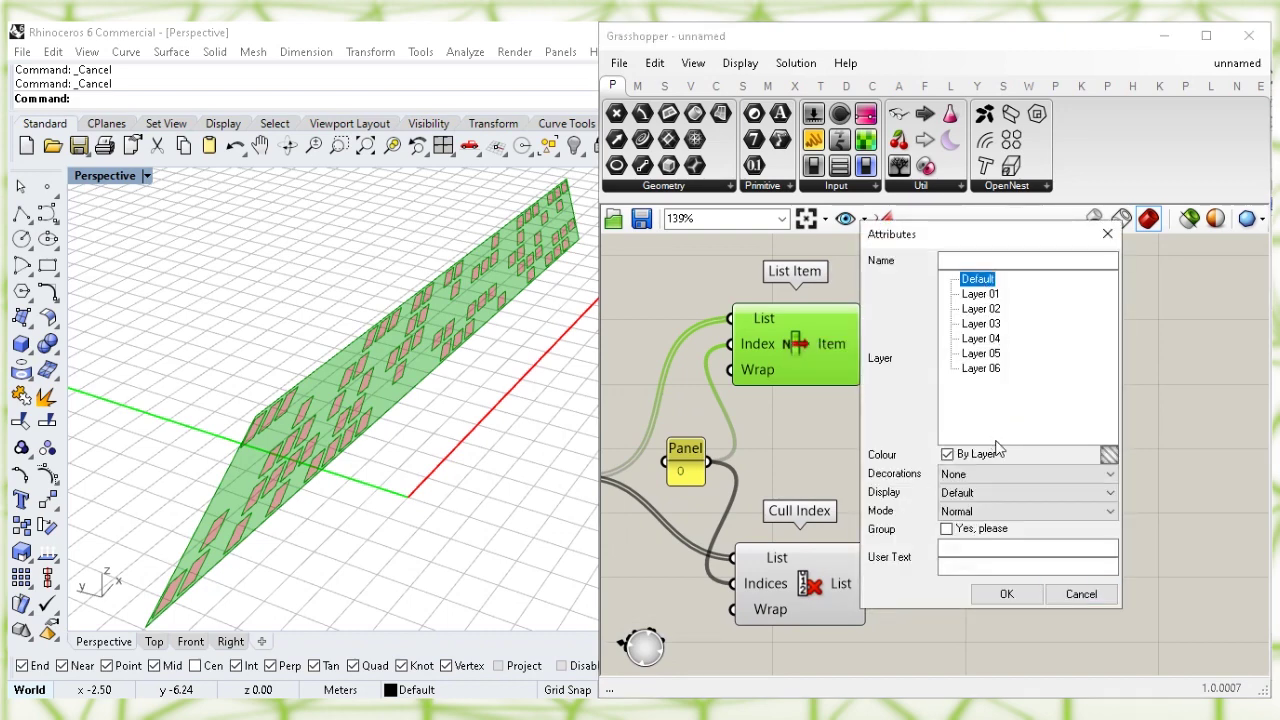
left_click(1006, 594)
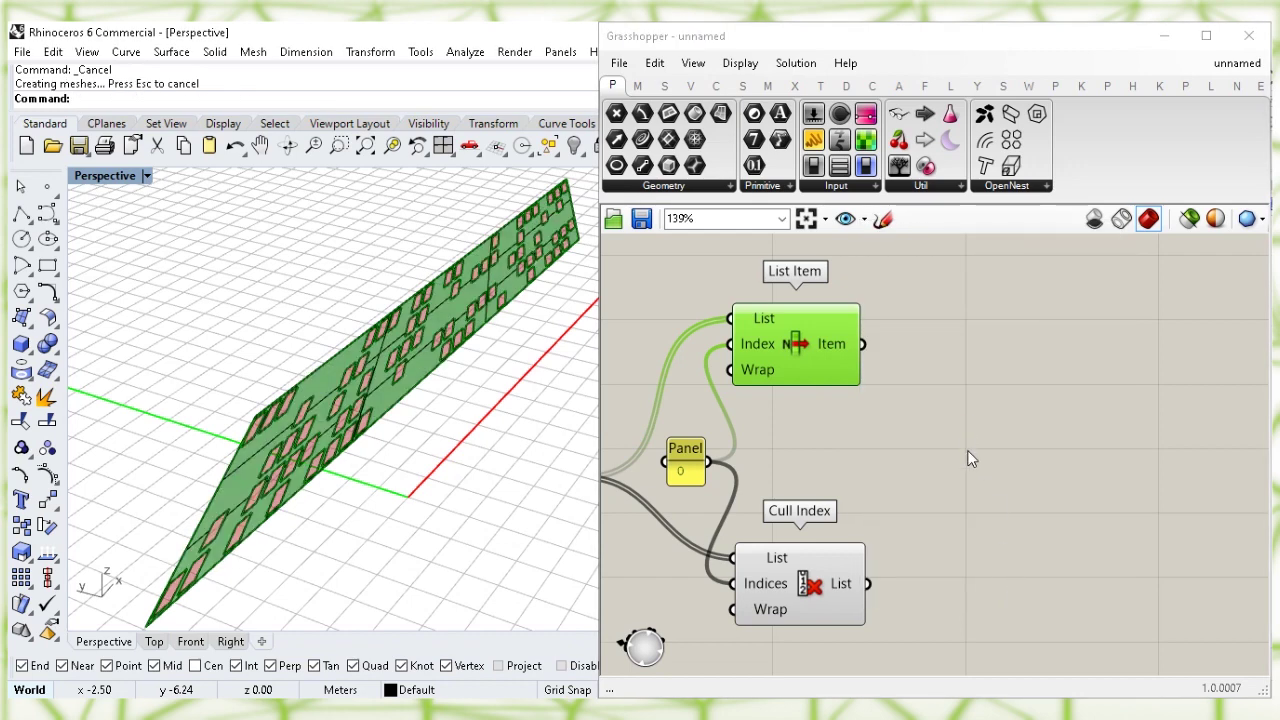
left_click(951, 466)
- Turn off the preview of the List Item component
left_click(797, 347)
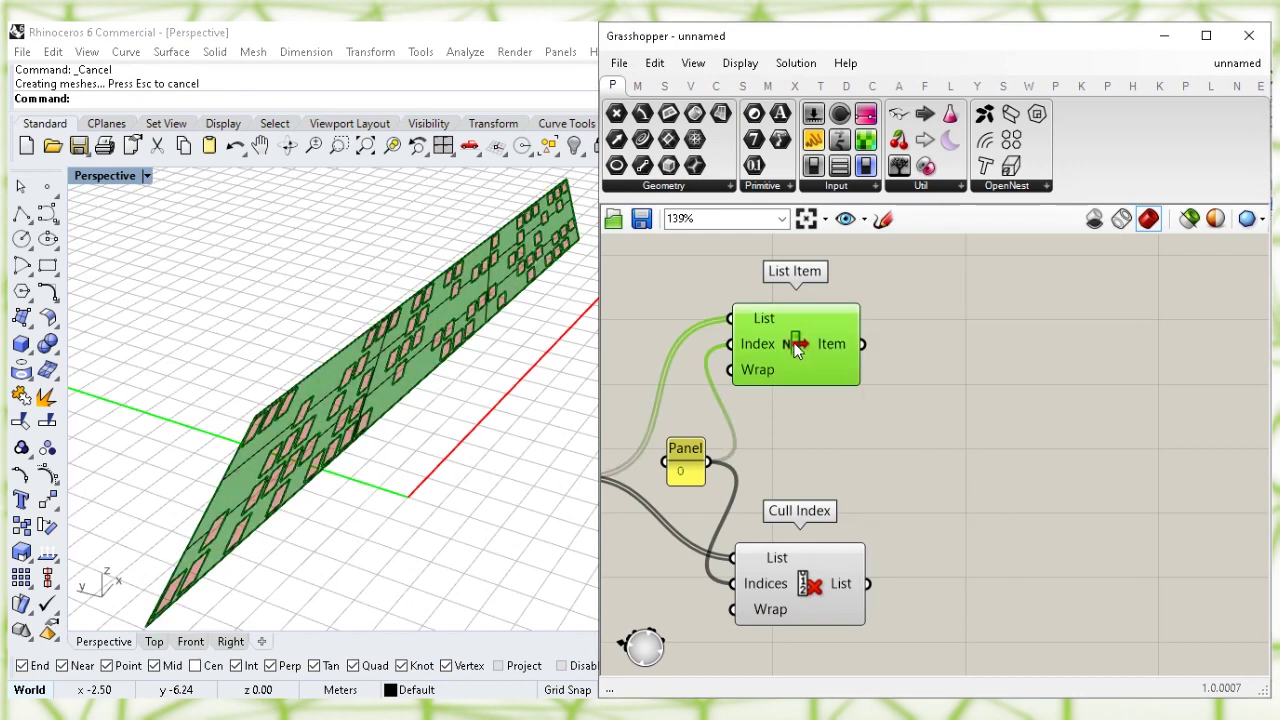
right_click(797, 347)
left_click(846, 376)
left_click(943, 442)
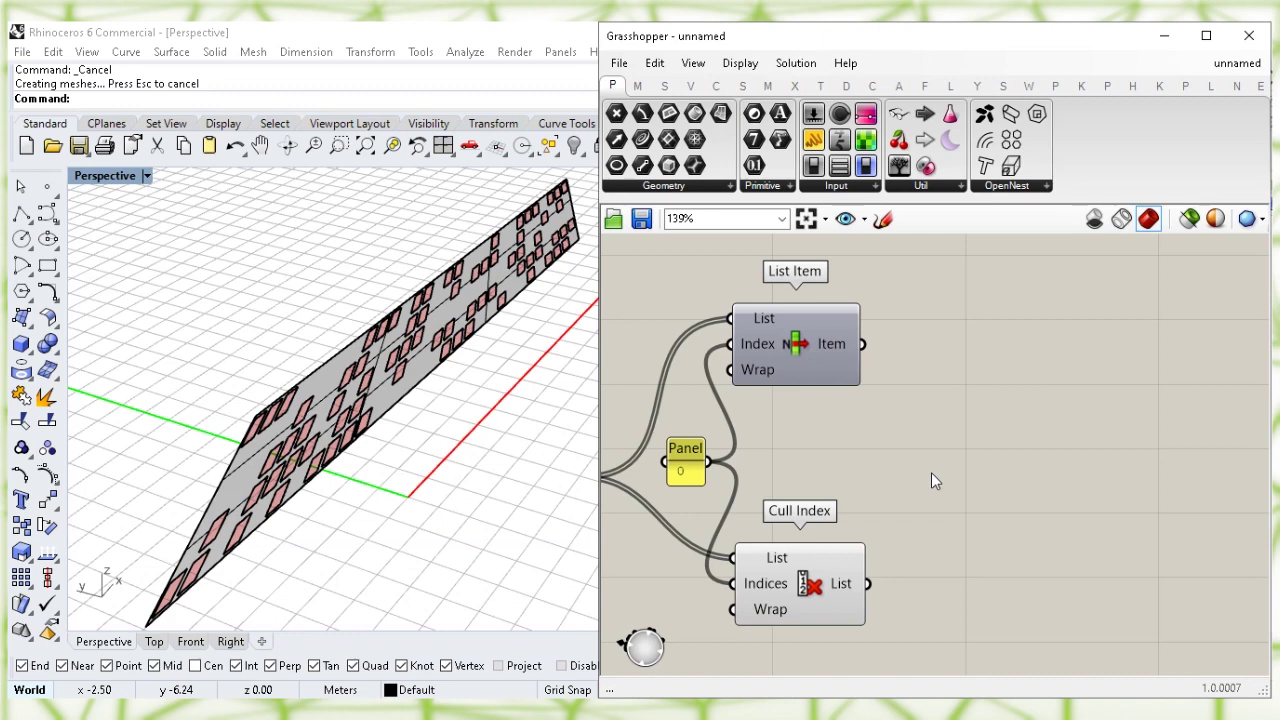
- Bake the Cull Index result to Layer 05 with grouping enabled
right_click_drag(940, 487, 971, 364)
left_click(820, 414)
right_click(820, 414)
left_click(1016, 492)
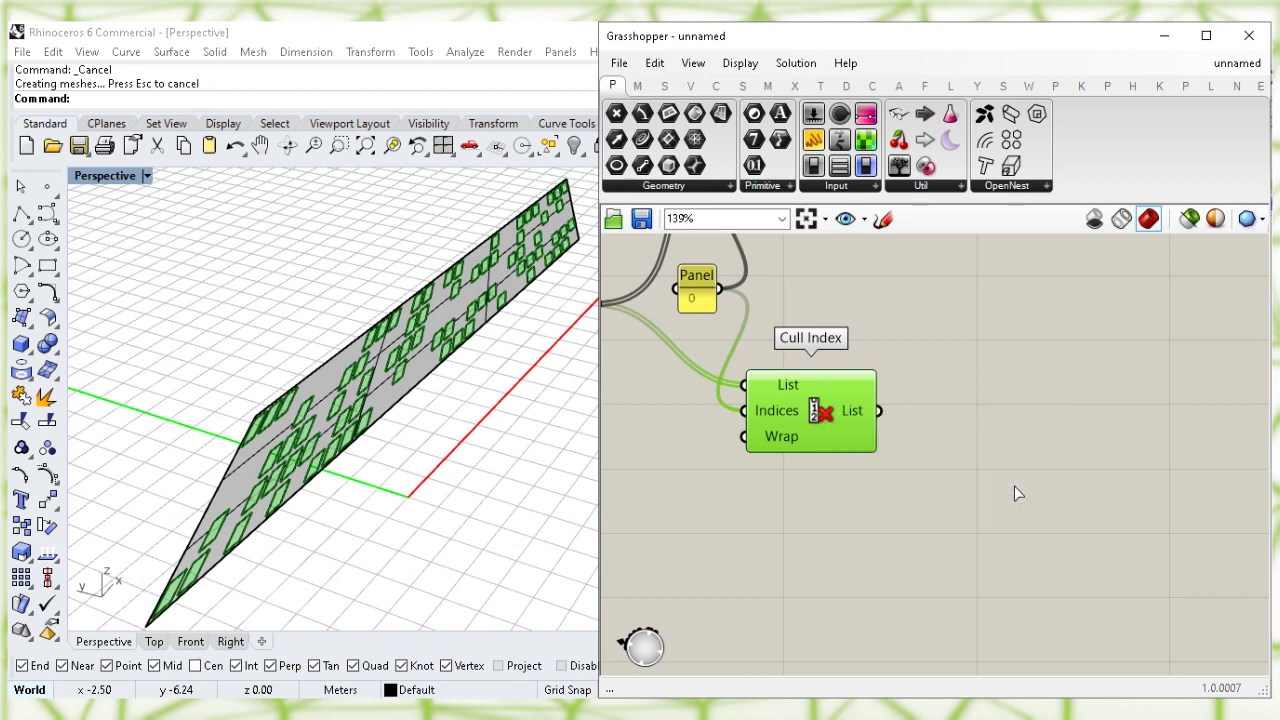
left_click(1005, 421)
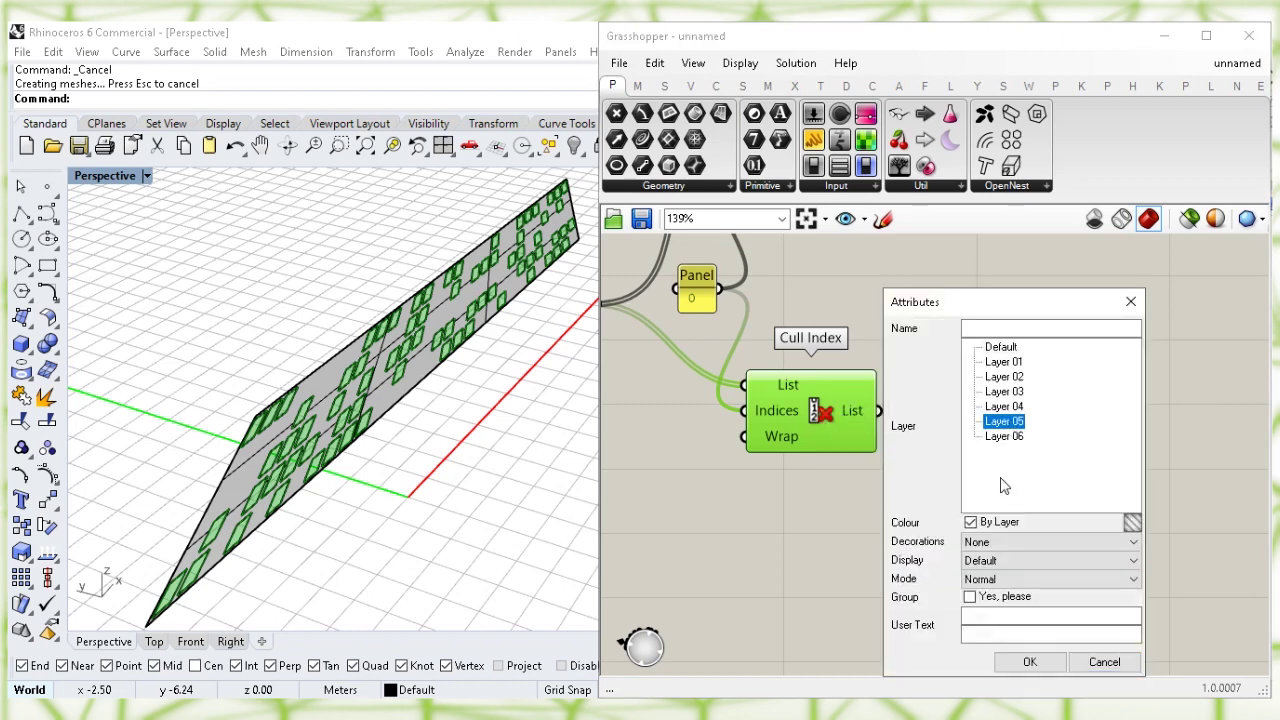
left_click(970, 596)
left_click(1028, 666)
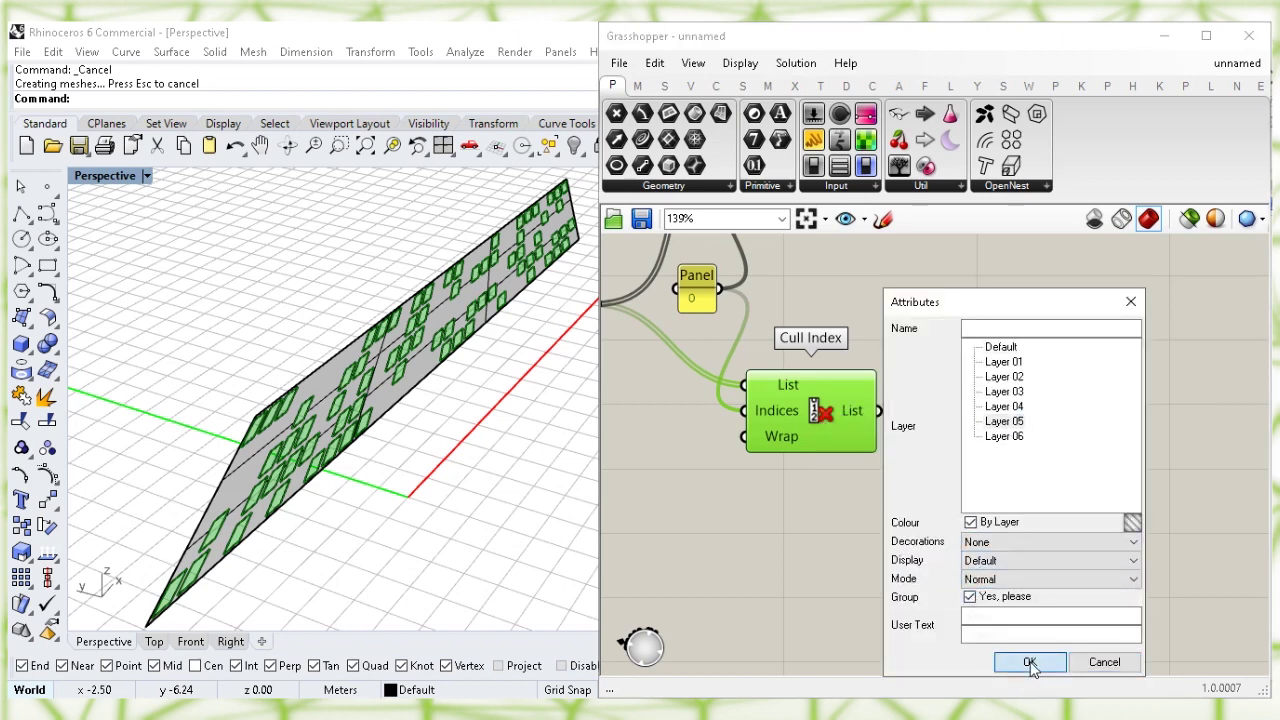
left_click(861, 511)
- Turn off the preview of the Cull Index component
left_click(813, 400)
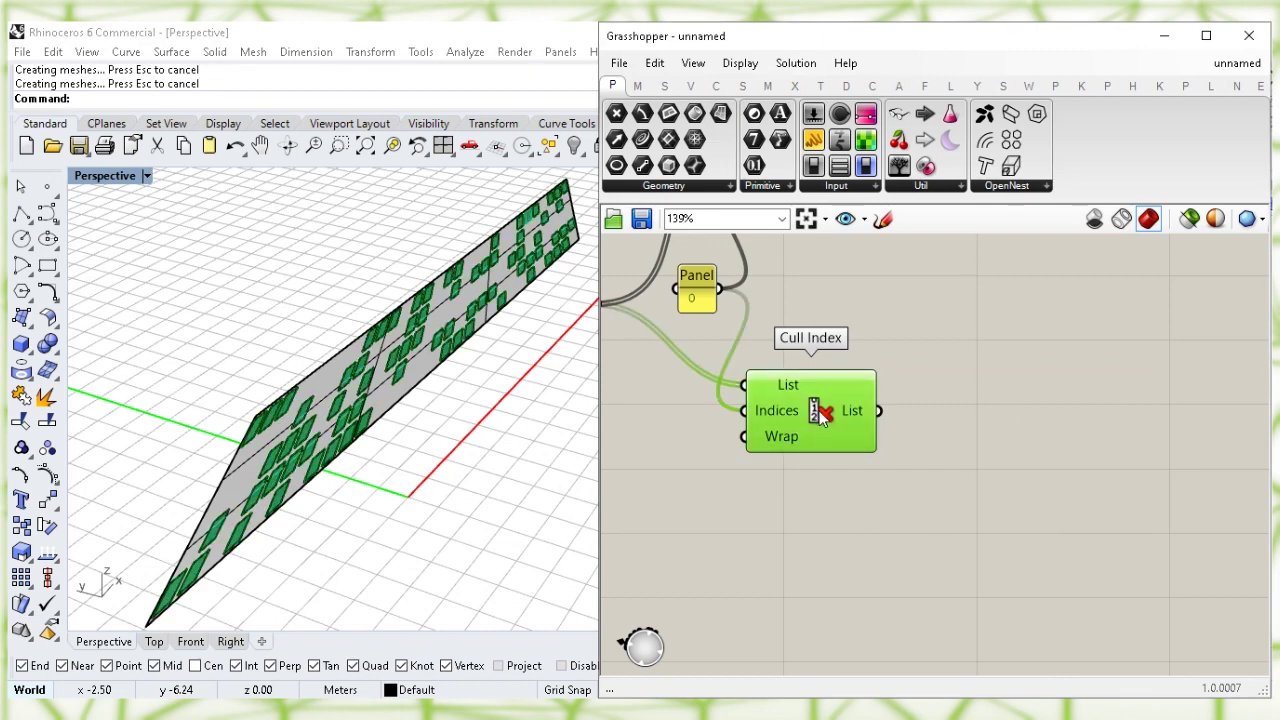
right_click(826, 418)
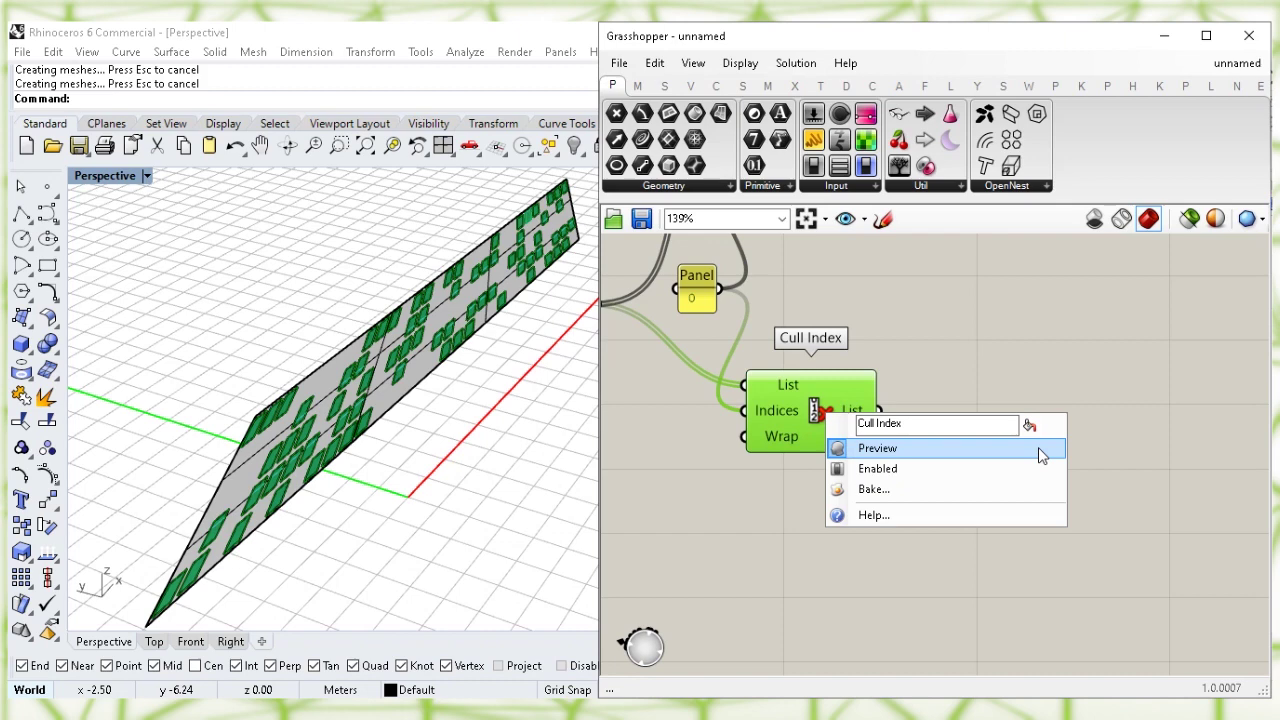
left_click(1038, 448)
left_click(963, 337)
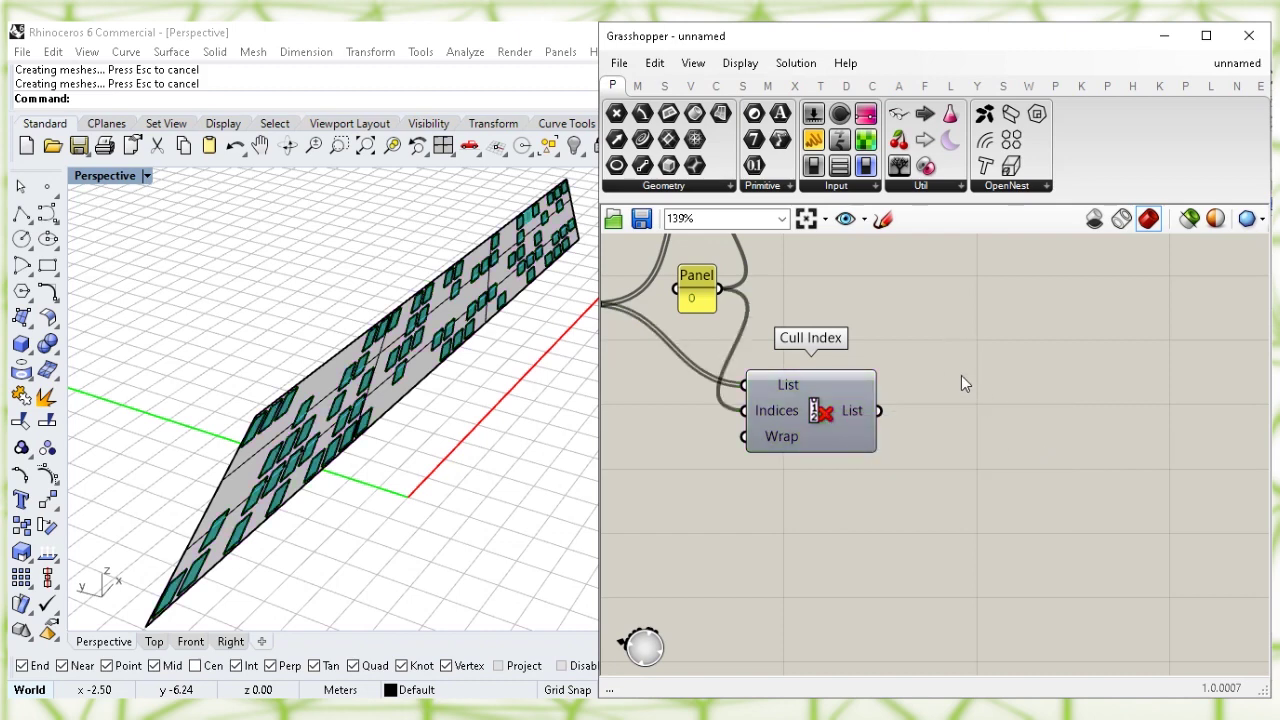
- Turn on the preview of the Geometry component at the start of the definition and view the panelled surface within the whole building
right_click_drag(954, 343, 1017, 480)
right_click_drag(1014, 397, 1027, 418)
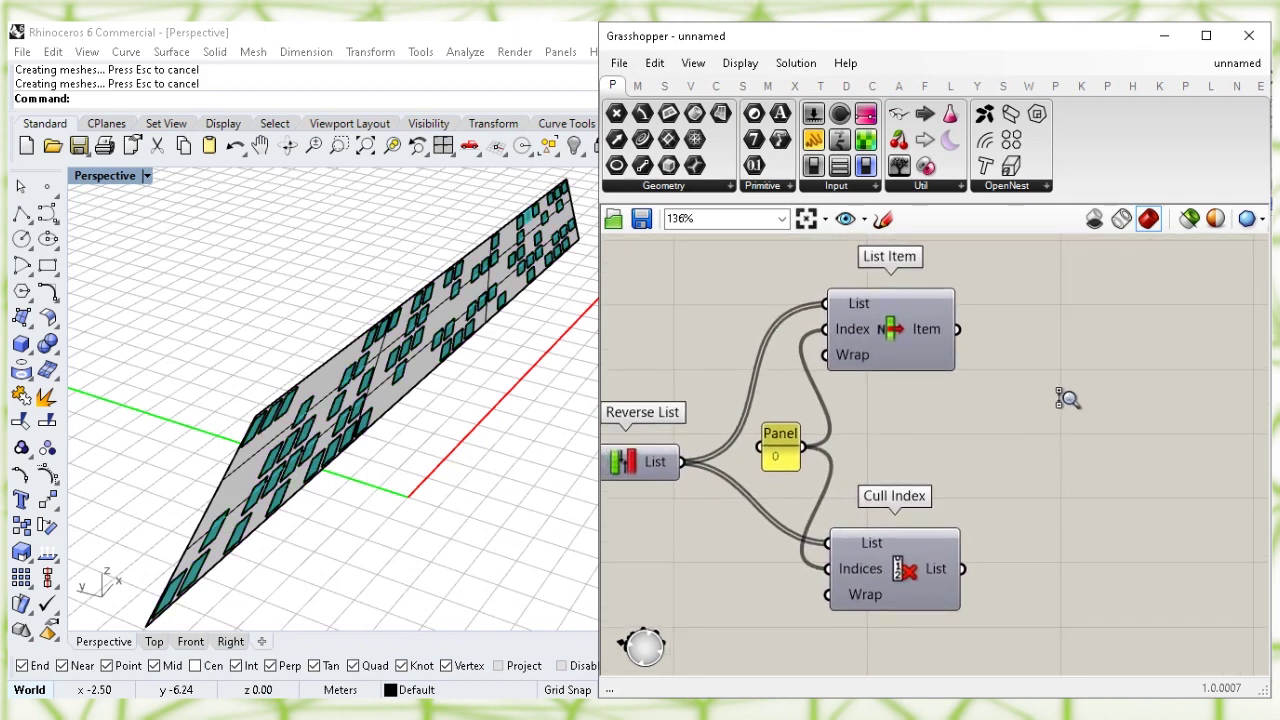
scroll(1068, 399, "down", 3)
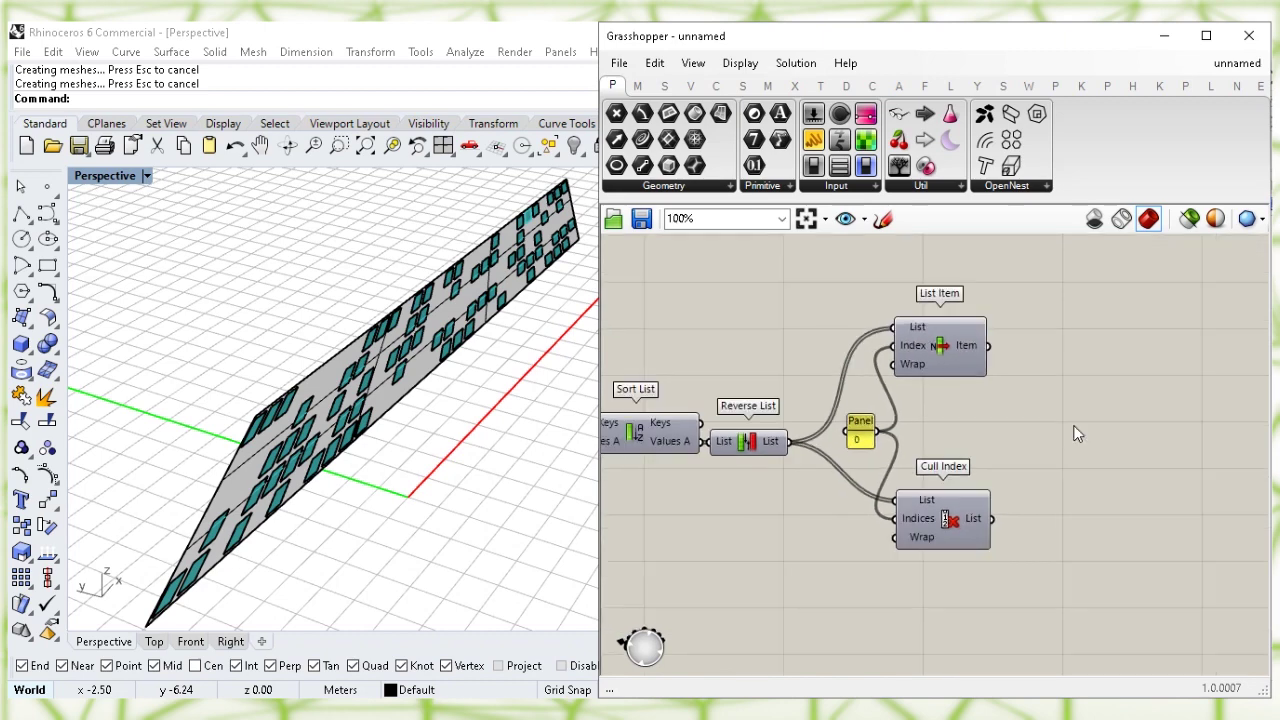
right_click_drag(618, 320, 1249, 350)
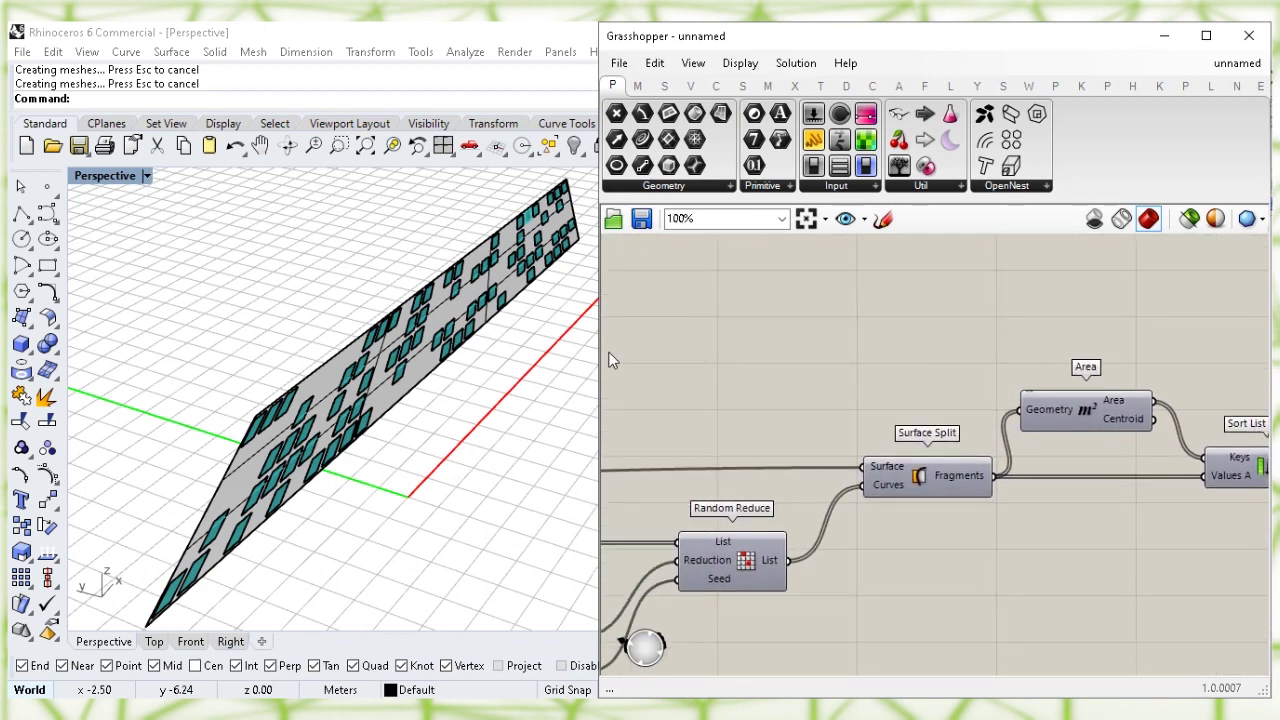
right_click_drag(612, 350, 1241, 354)
right_click_drag(611, 370, 1246, 358)
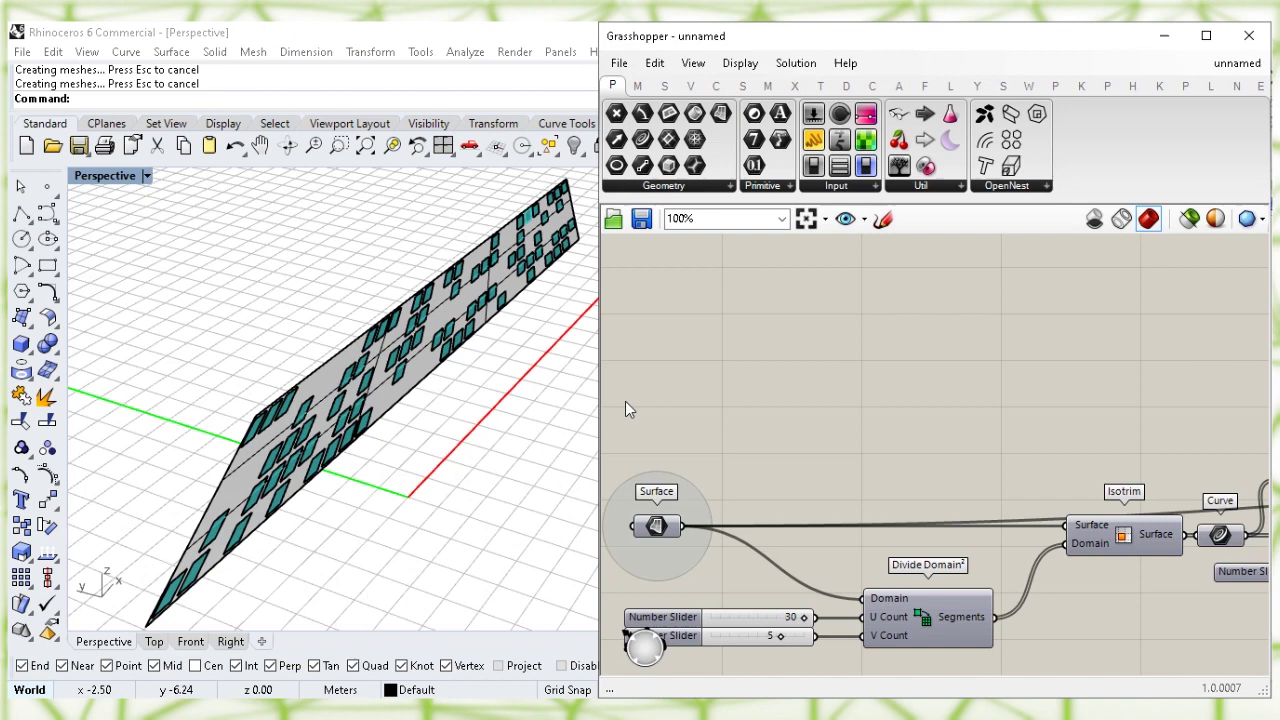
right_click_drag(615, 409, 1132, 359)
right_click_drag(952, 465, 1115, 385)
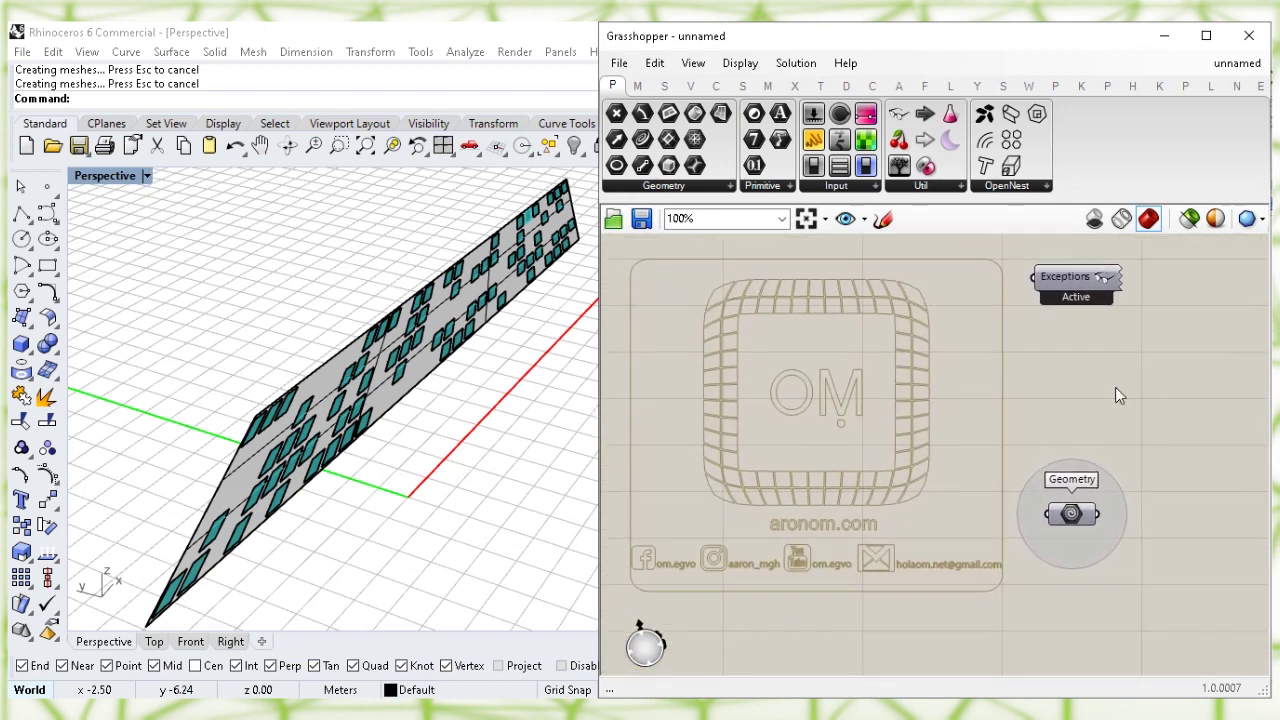
mouse_move(414, 443)
right_mouse_down()
mouse_move(420, 457)
mouse_move(445, 392)
mouse_move(437, 432)
right_mouse_up()
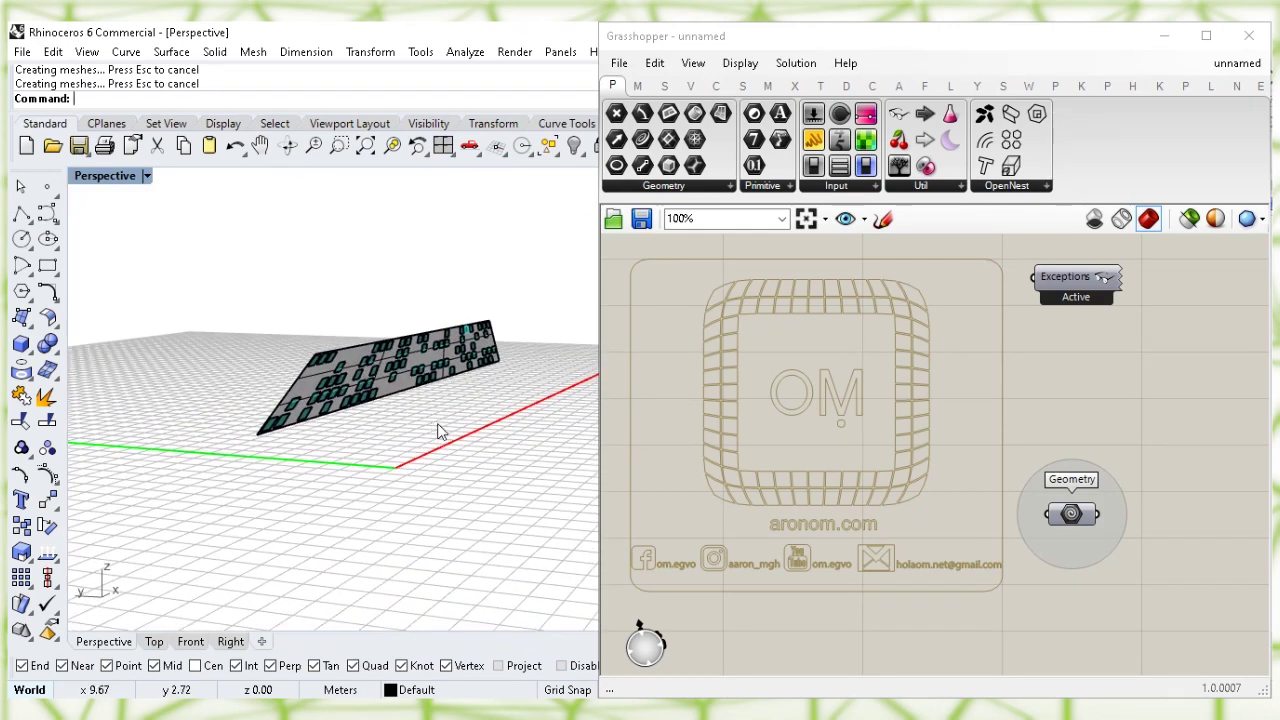
left_click(1071, 515)
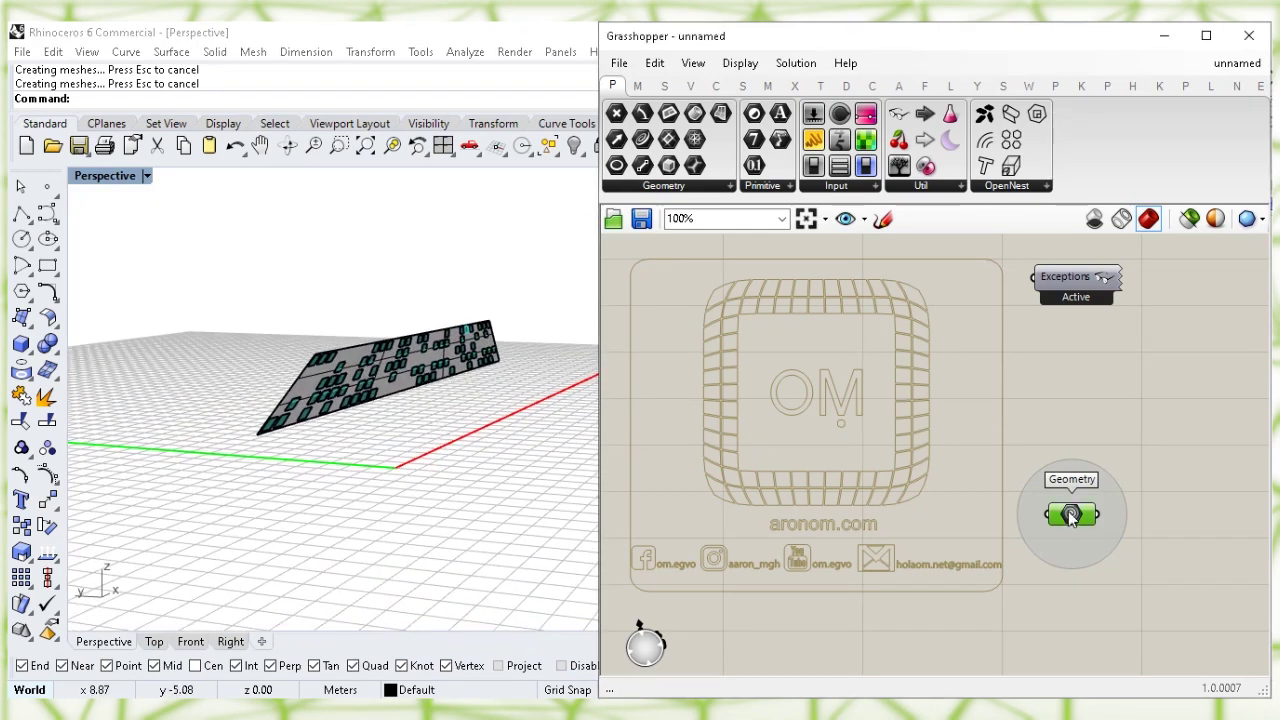
right_click(1071, 515)
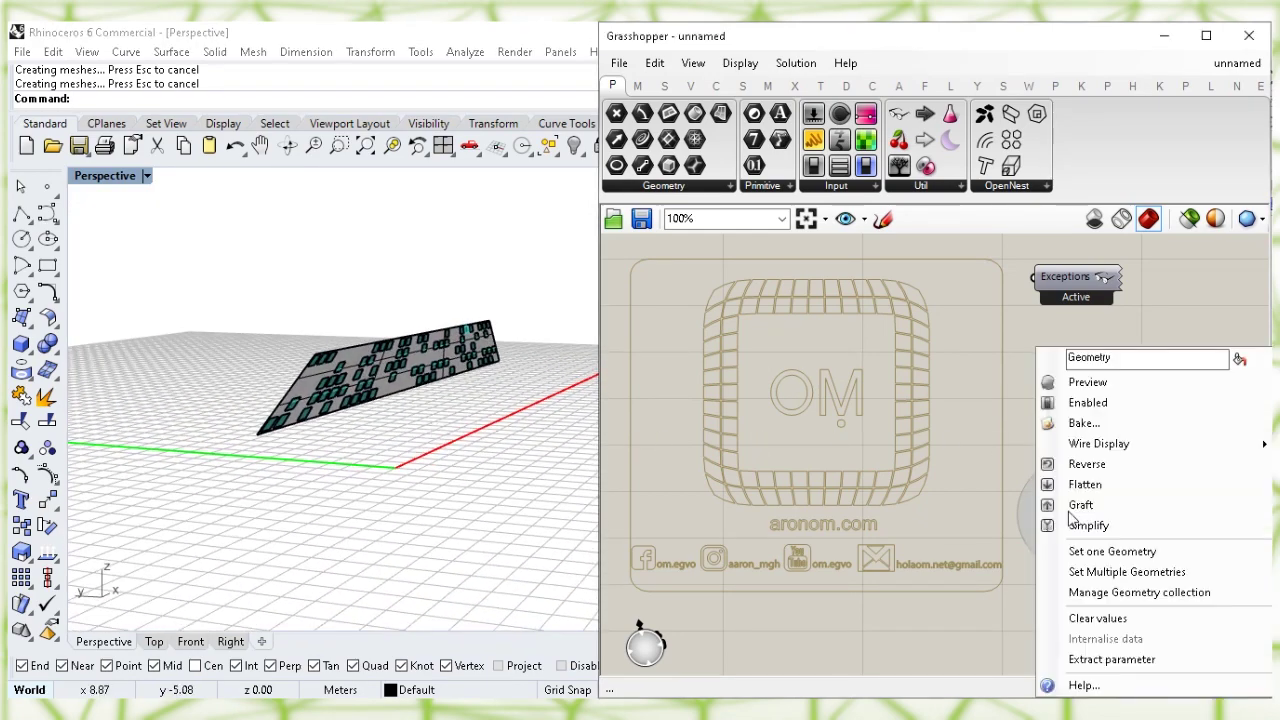
left_click(1243, 384)
scroll(457, 529, "up", 3)
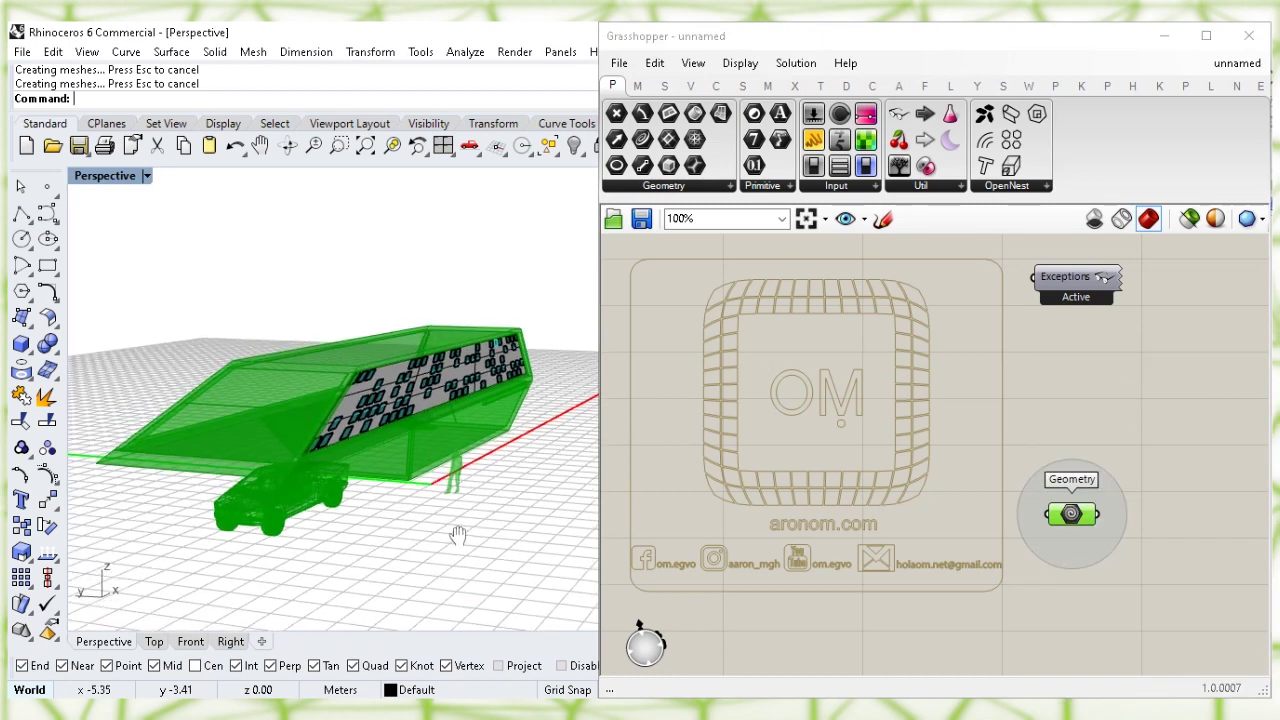
scroll(480, 488, "down", 4)
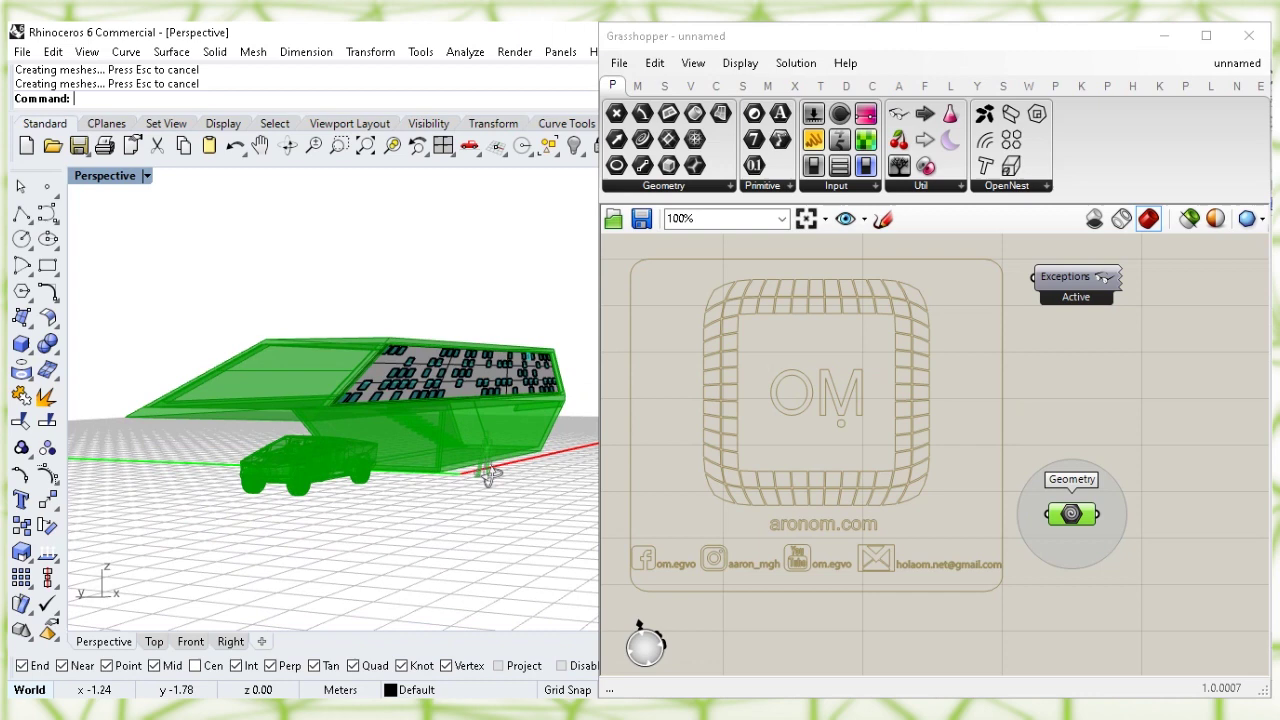
scroll(430, 507, "up", 2)
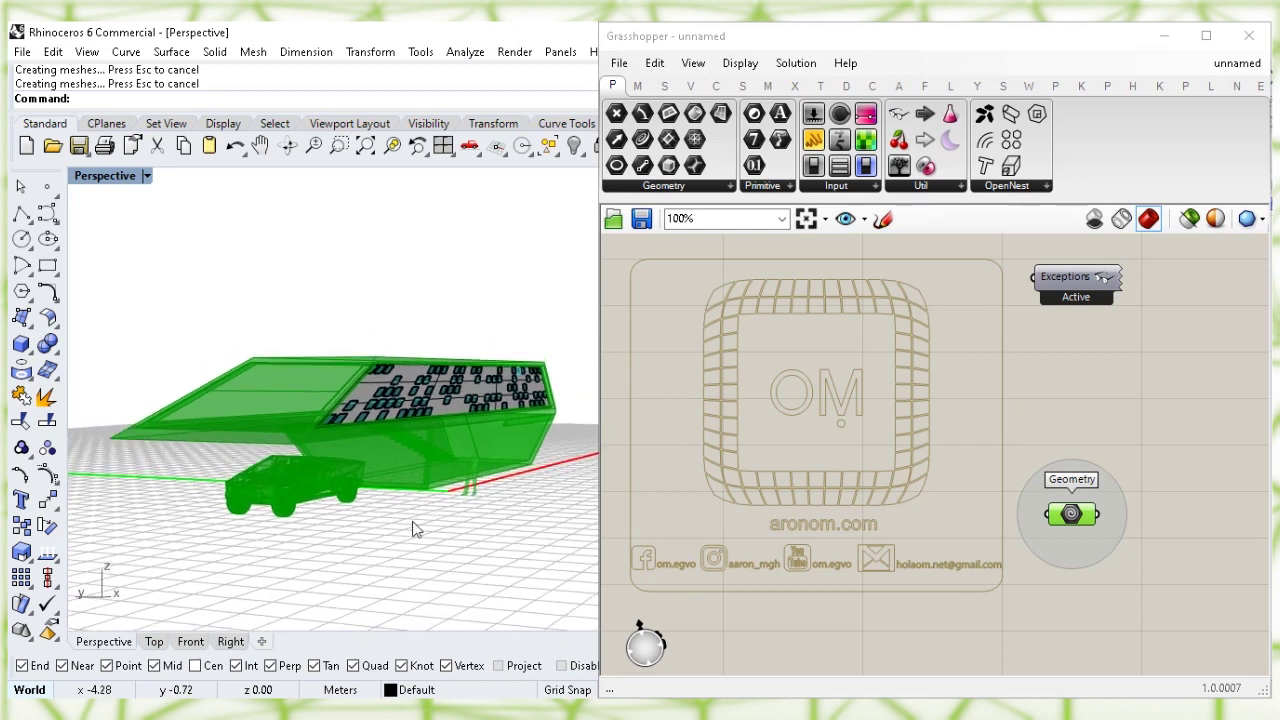
- Bake the Geometry component's building, car and figure to Layer 01
left_click(1175, 438)
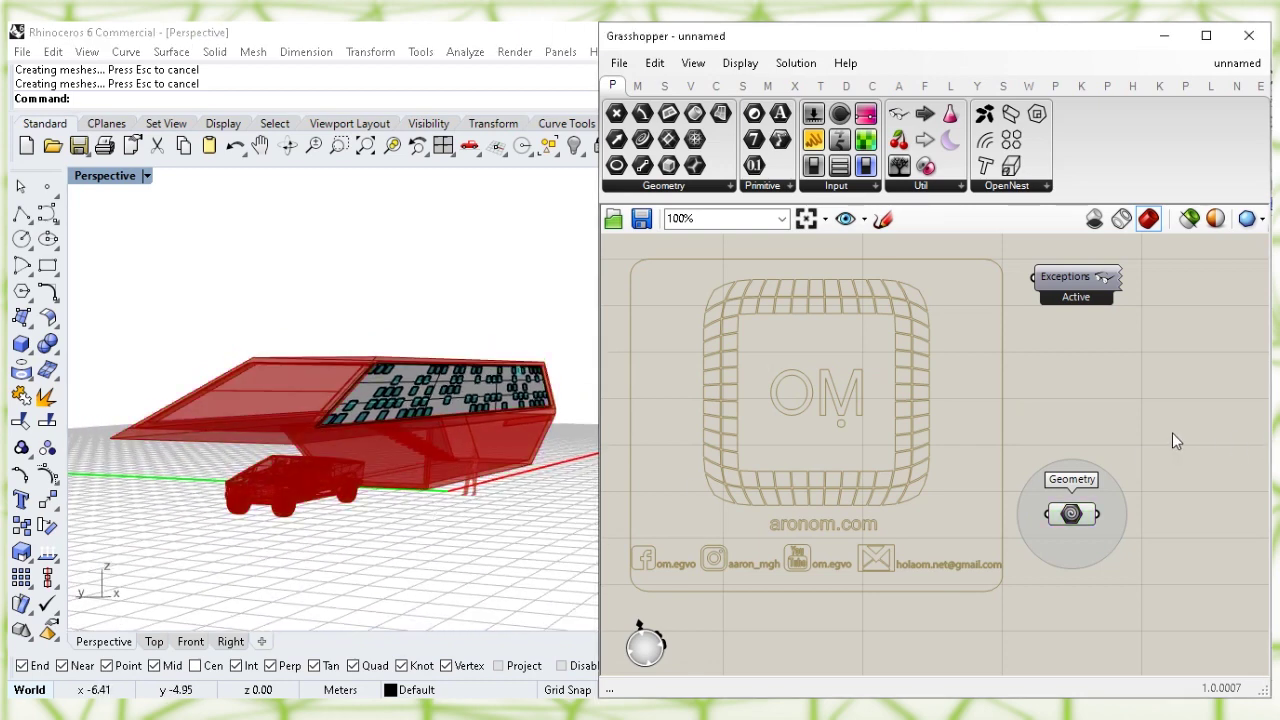
left_click(1078, 518)
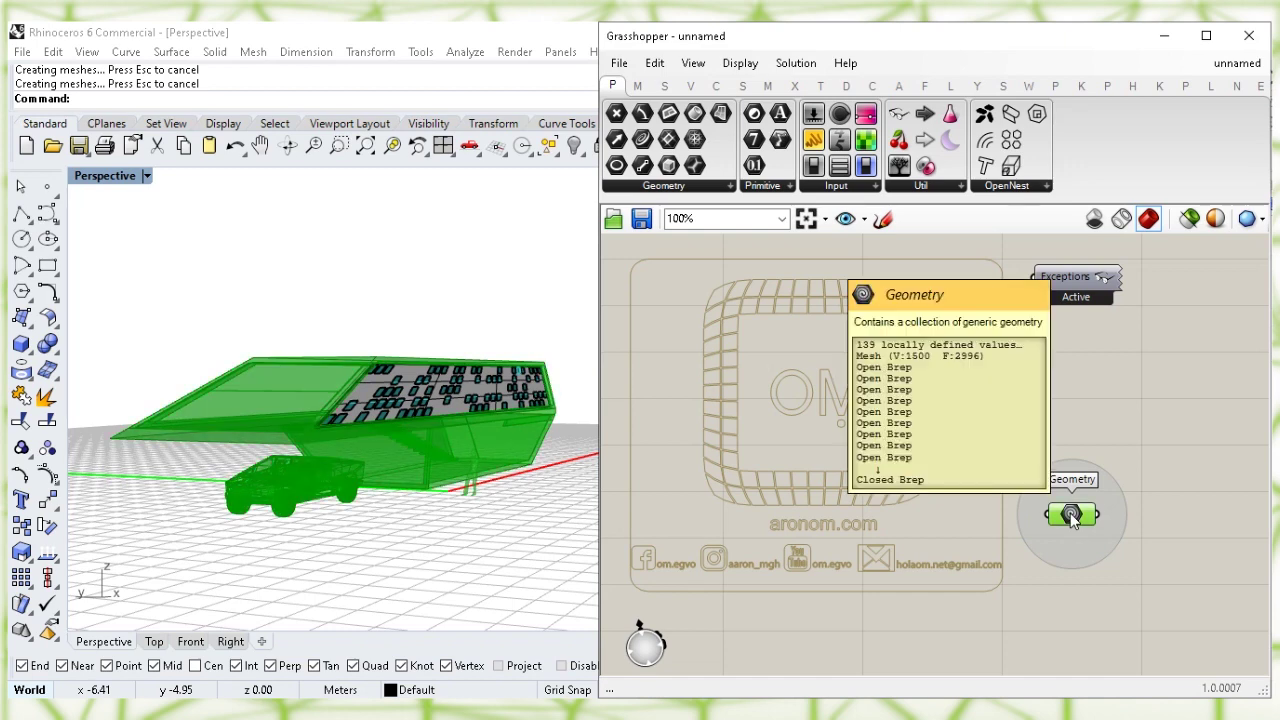
right_click(1072, 516)
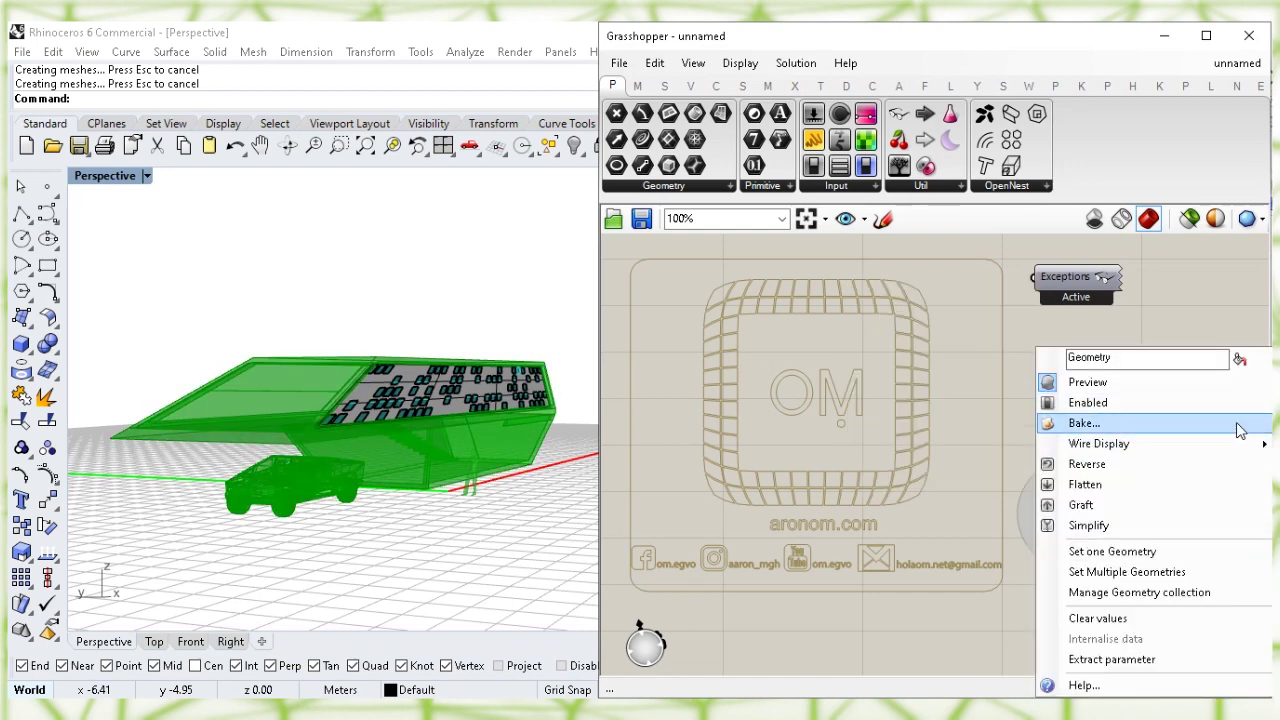
left_click(1084, 423)
left_click(1129, 298)
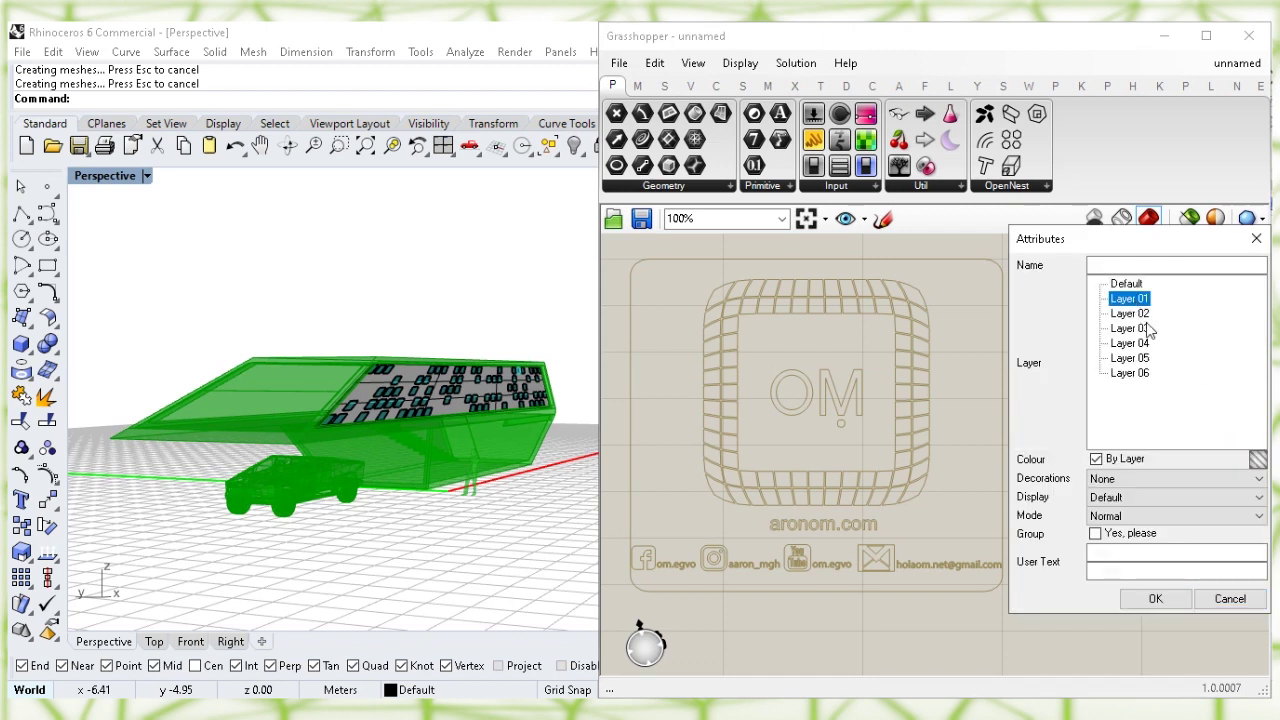
left_click(1156, 598)
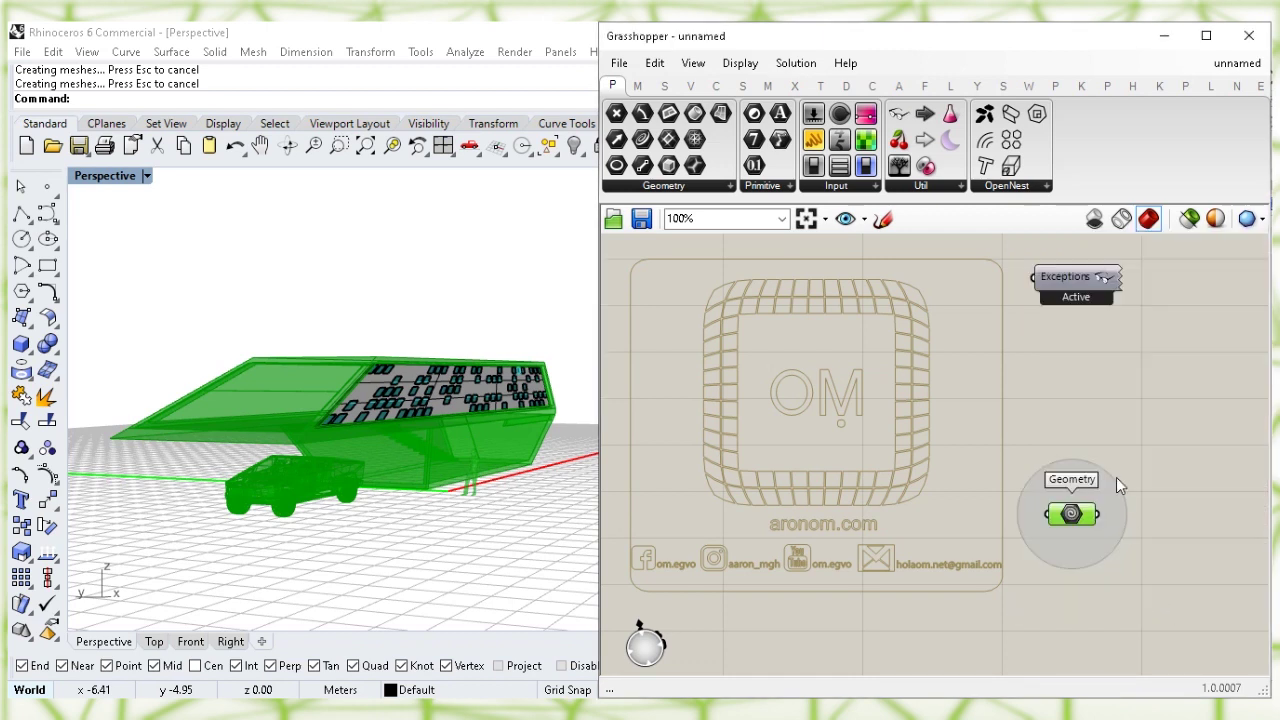
- Turn off the preview of the baked Geometry component
left_click(1090, 417)
left_click(1070, 516)
right_click(1070, 516)
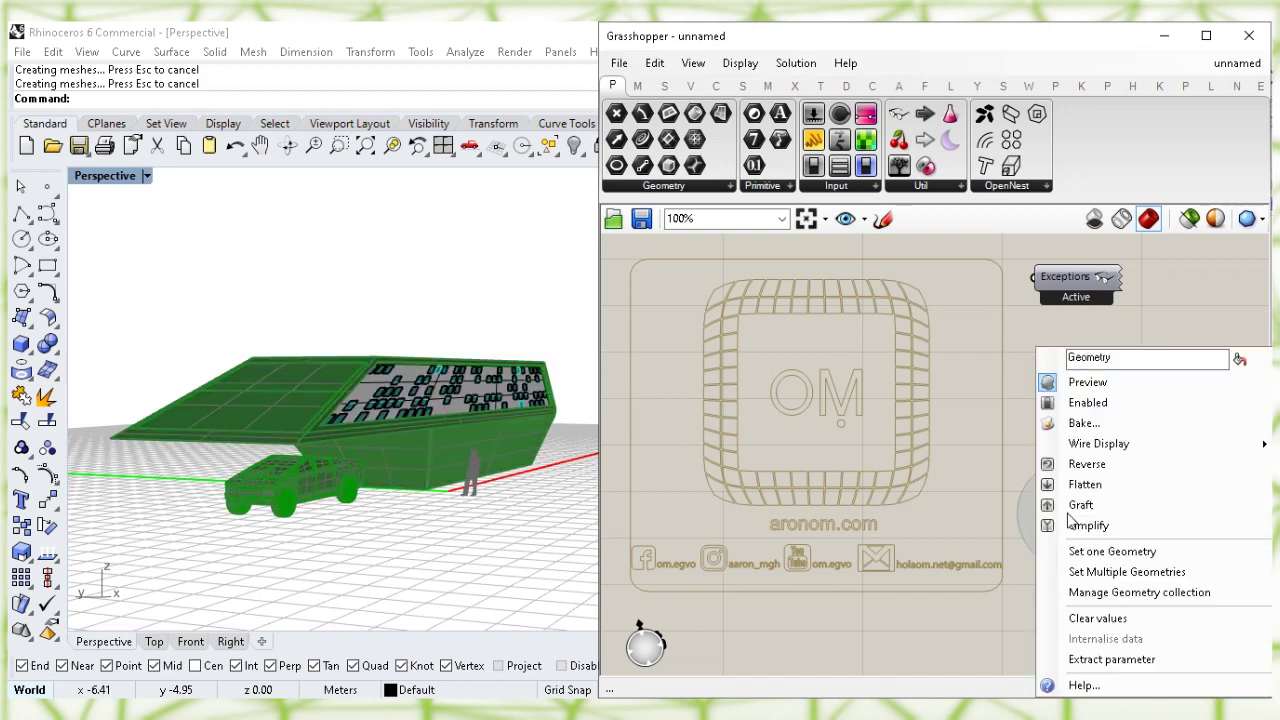
left_click(1149, 386)
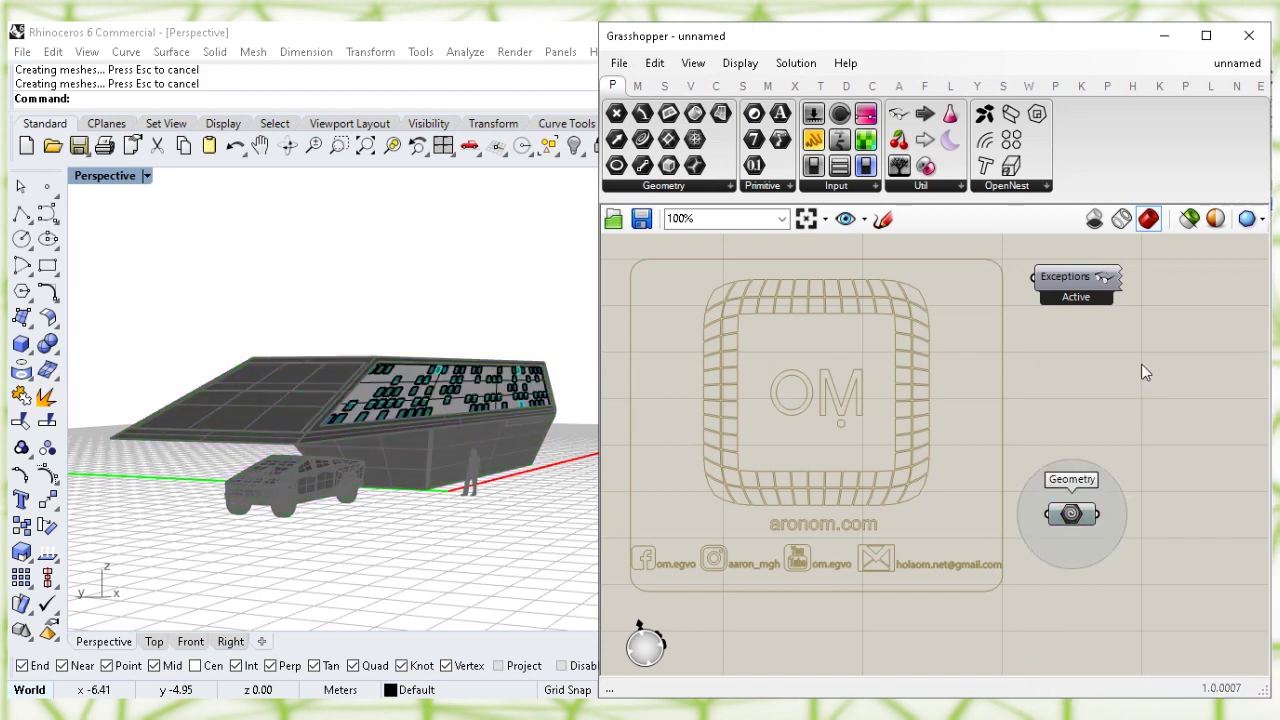
- Switch to Rhino, select every object in the model and hide their surface isocurves
left_click(1163, 44)
left_click_drag(736, 568, 184, 270)
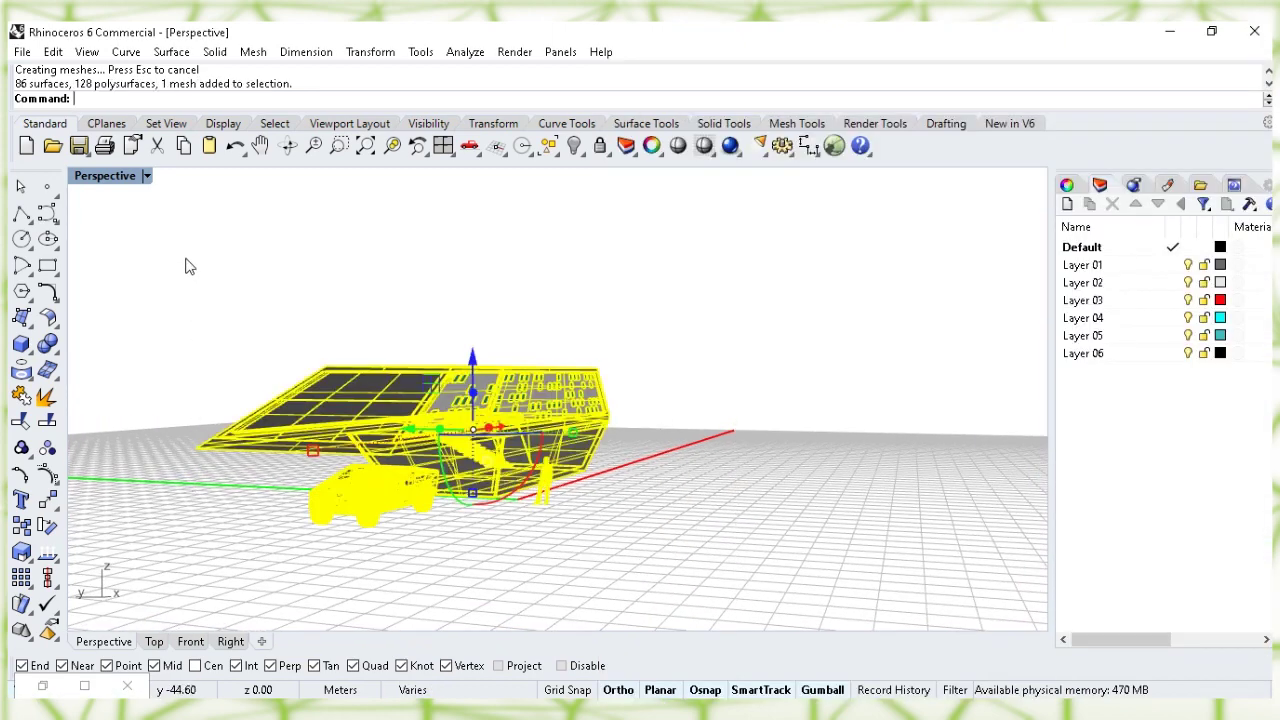
left_click(1067, 186)
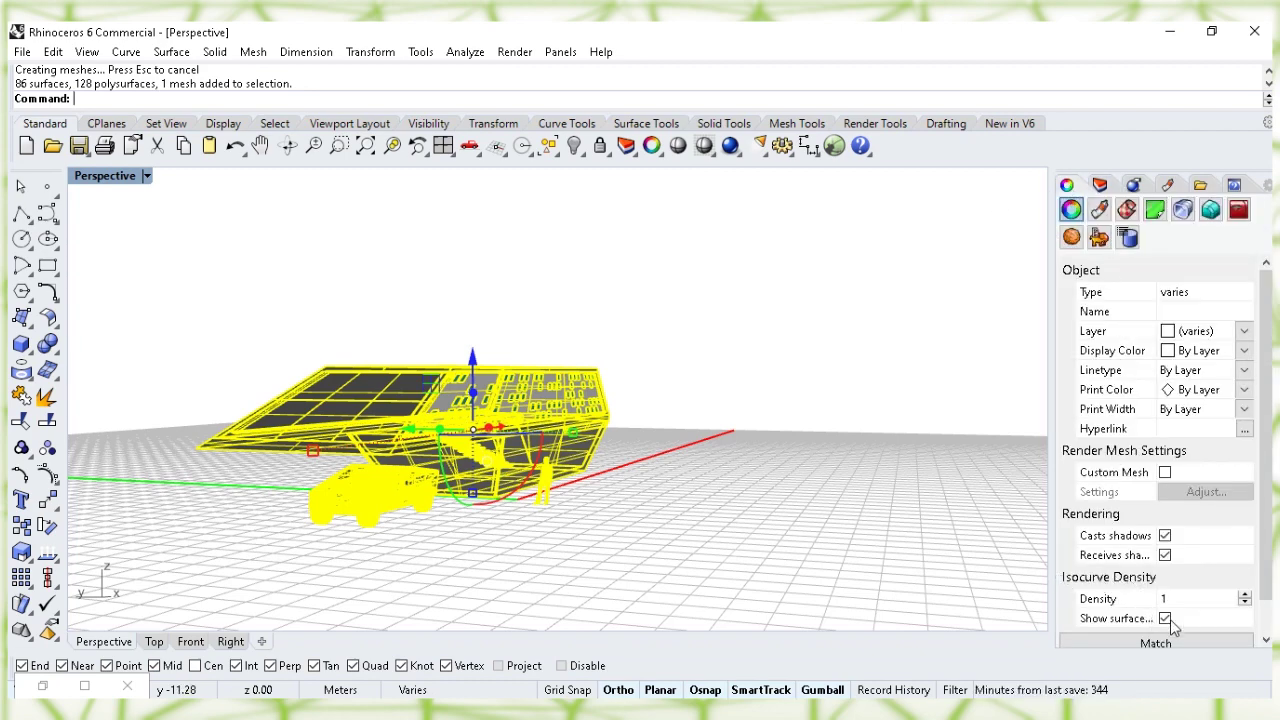
left_click(842, 536)
- Offset the perforated facade surface by 0.21 m into a solid with OffsetSrf
right_click_drag(738, 507, 705, 445)
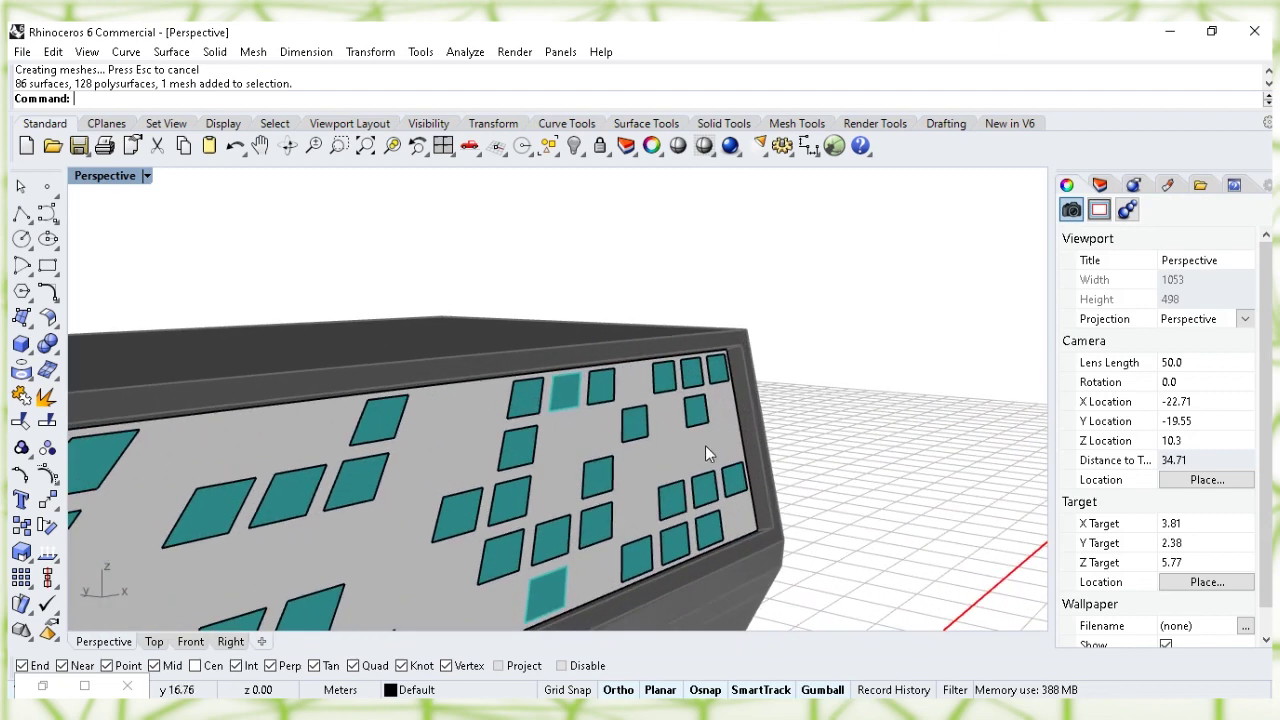
left_click(673, 451)
left_click(95, 100)
type("OffsetMesh")
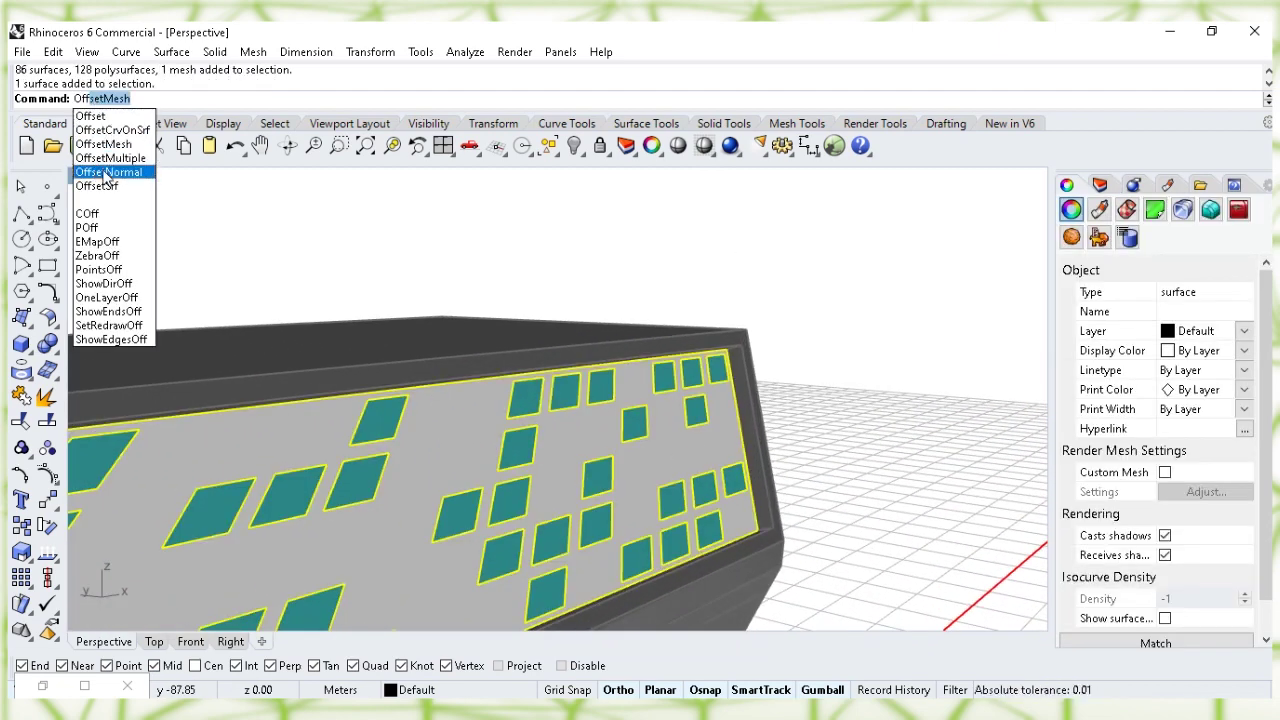
left_click(110, 186)
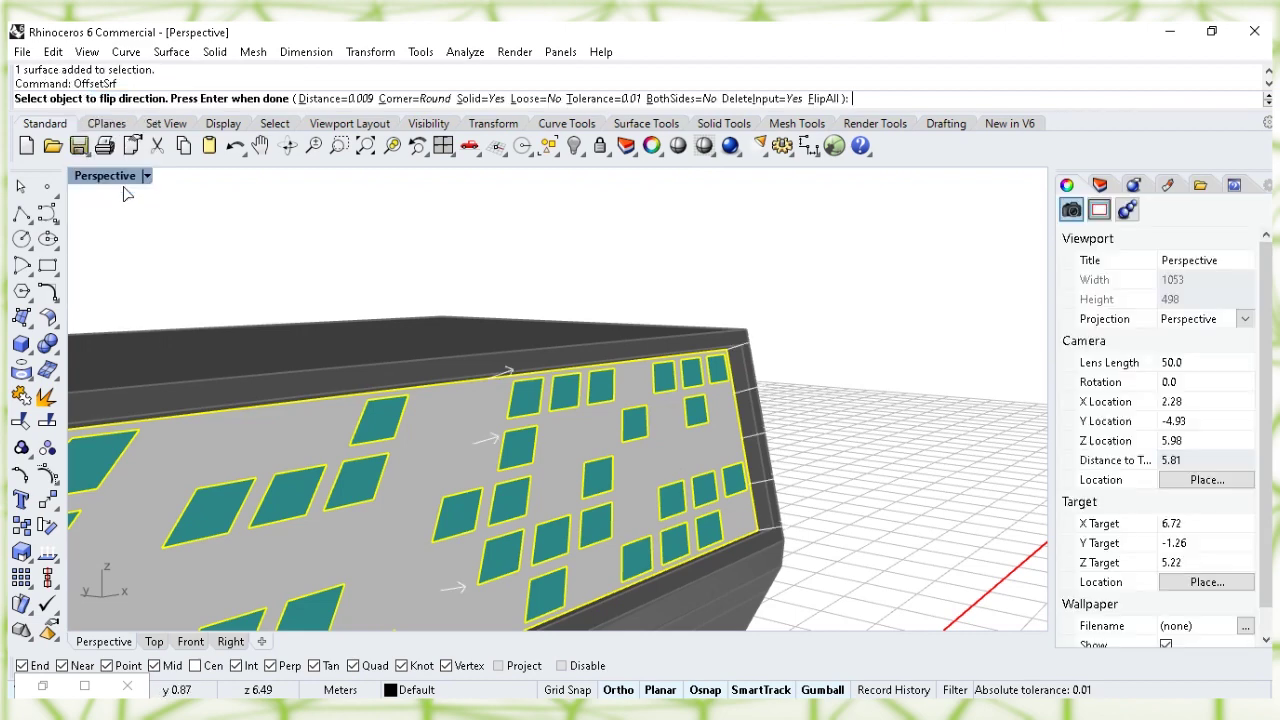
left_click(336, 99)
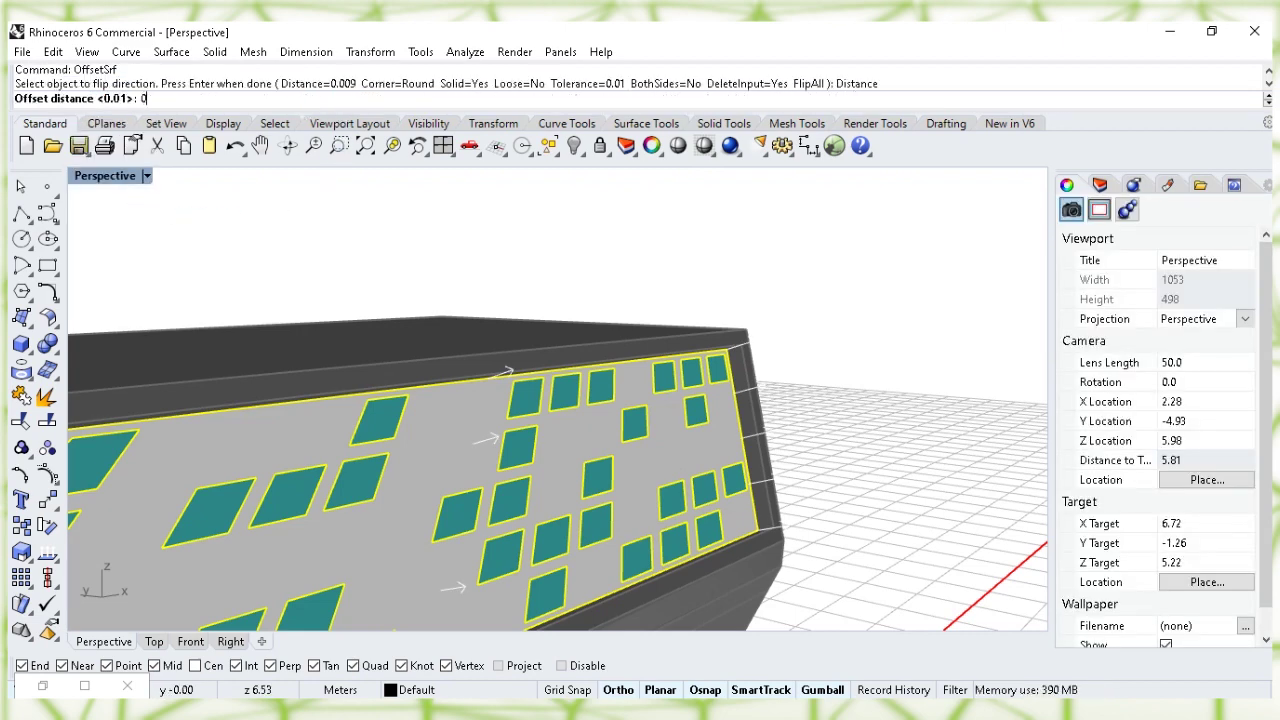
type("0.21")
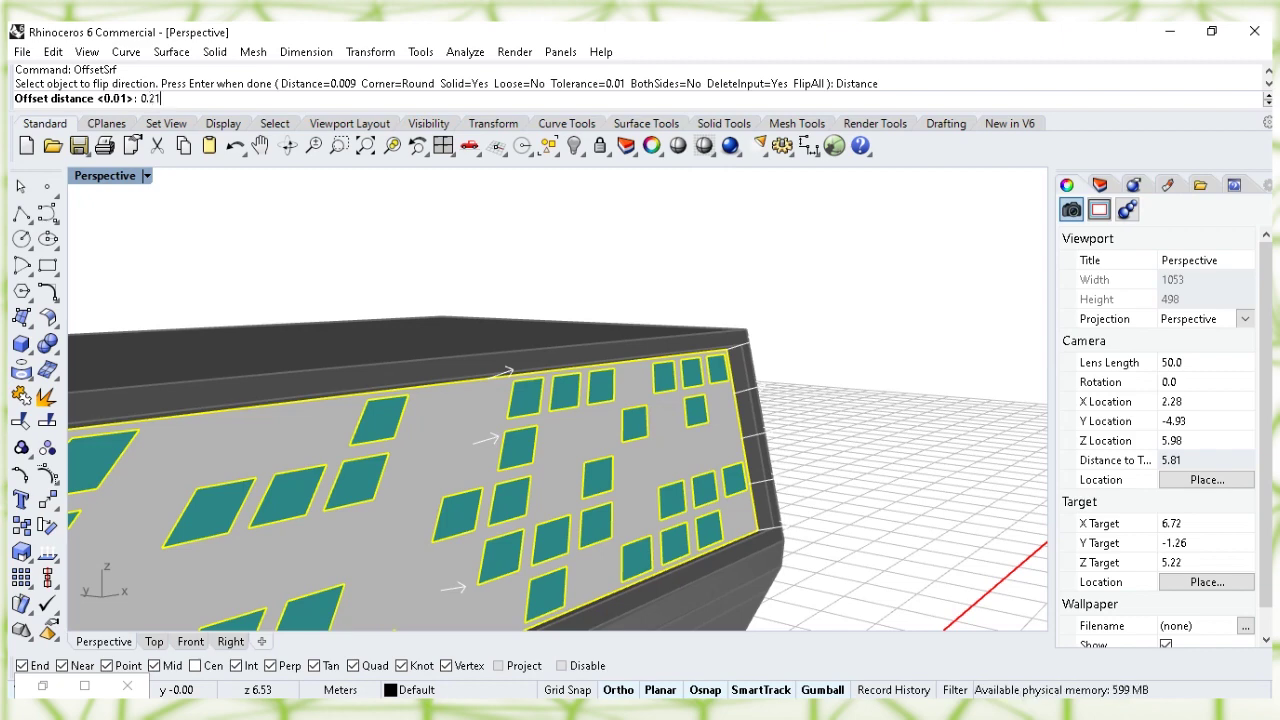
right_click(181, 104)
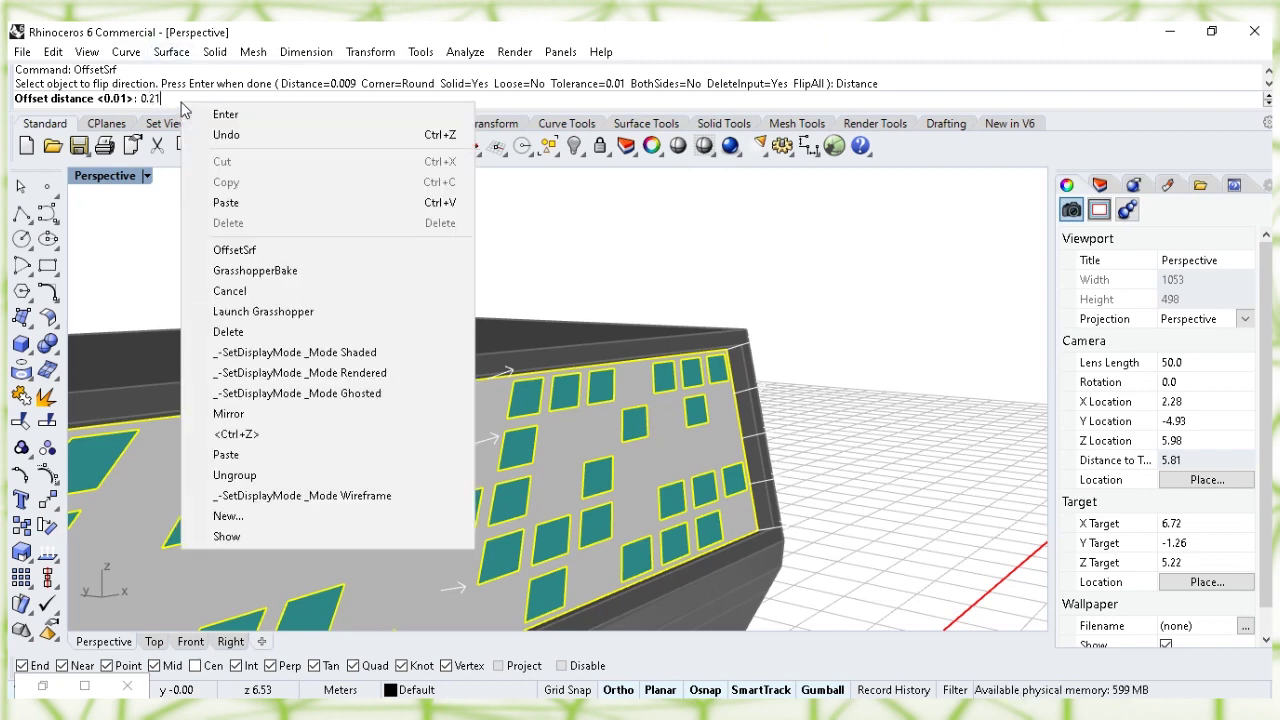
left_click(371, 114)
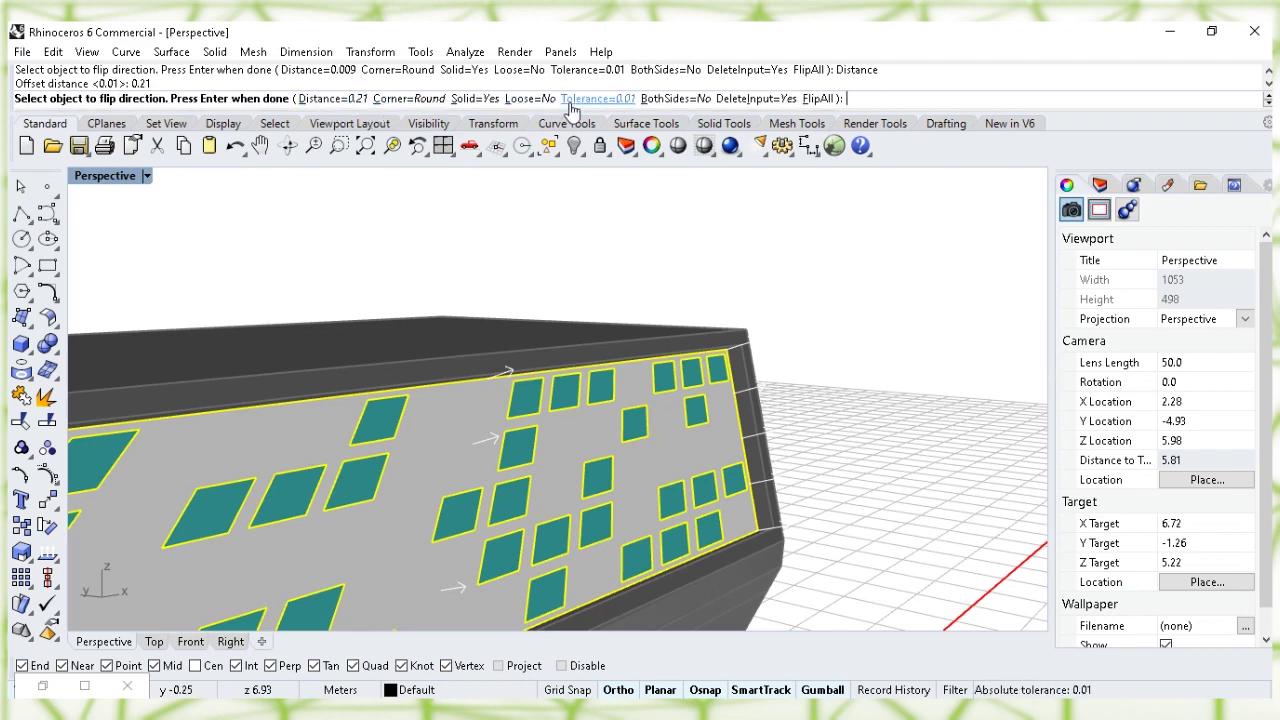
right_click(875, 104)
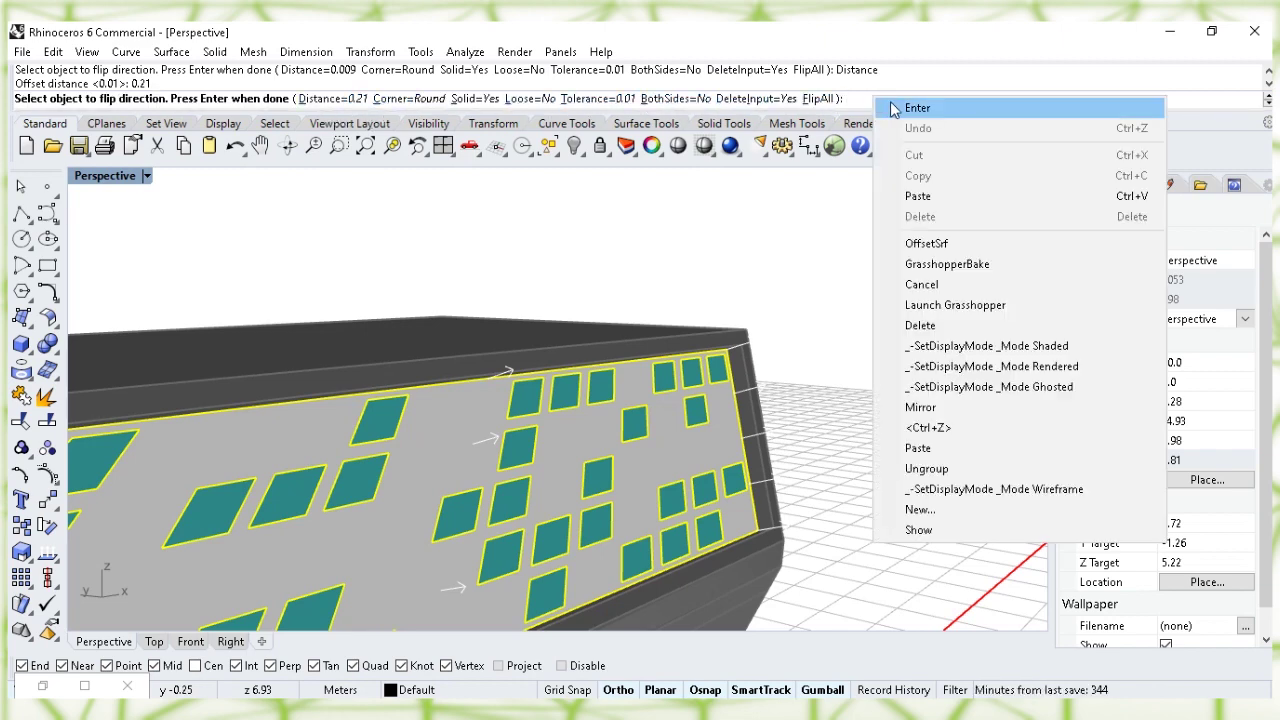
left_click(895, 106)
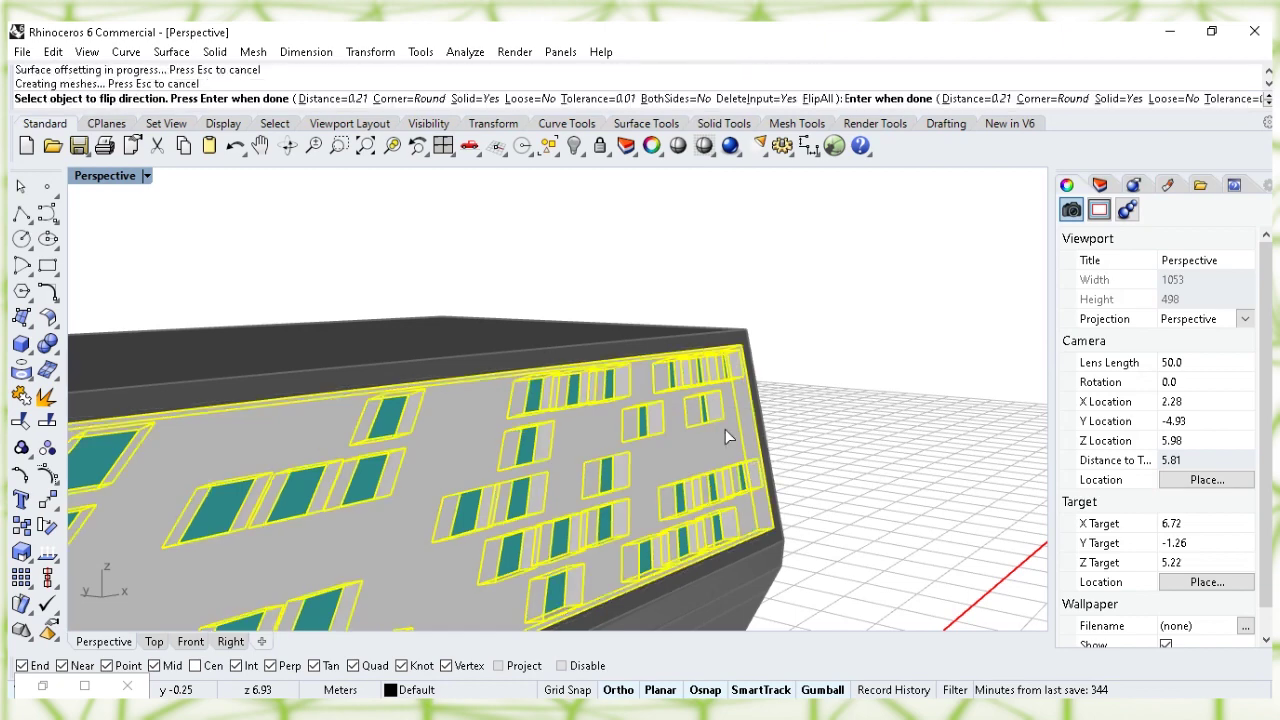
left_click(855, 318)
- Offset all the window surfaces on Layer 05 by 0.009 m into solids with OffsetSrf
right_click_drag(855, 318, 690, 398)
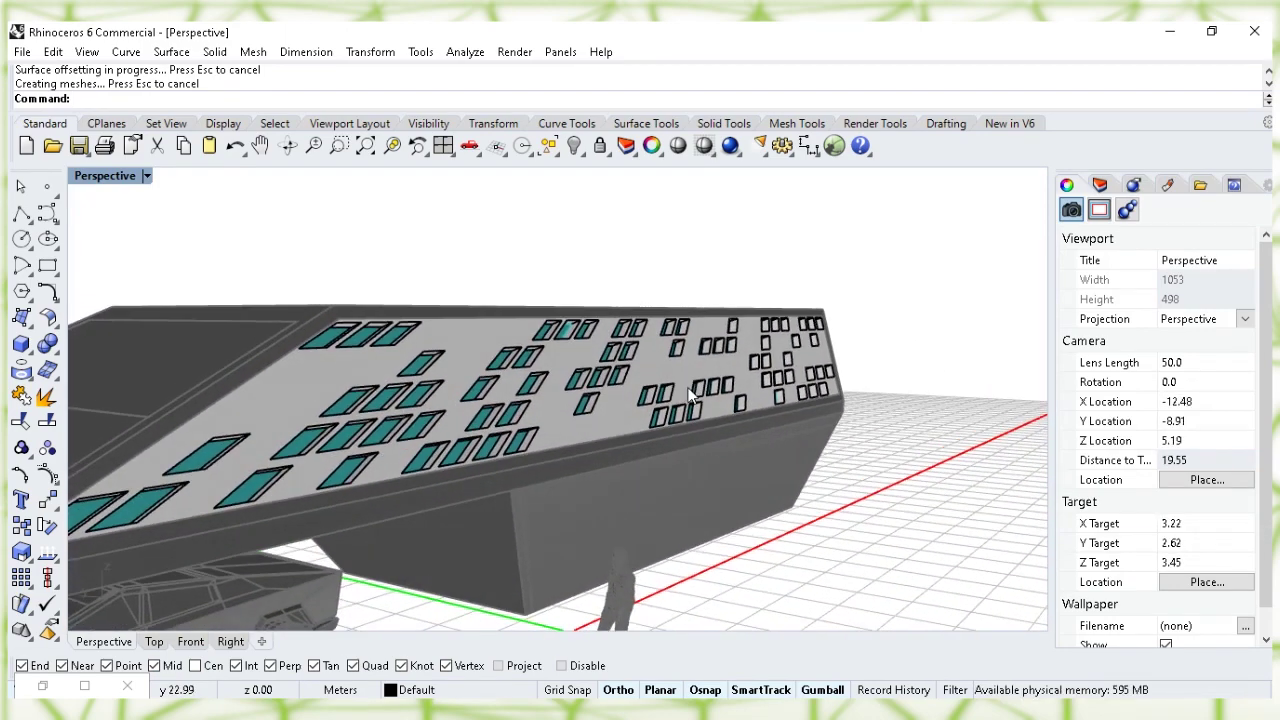
scroll(490, 407, "up", 6)
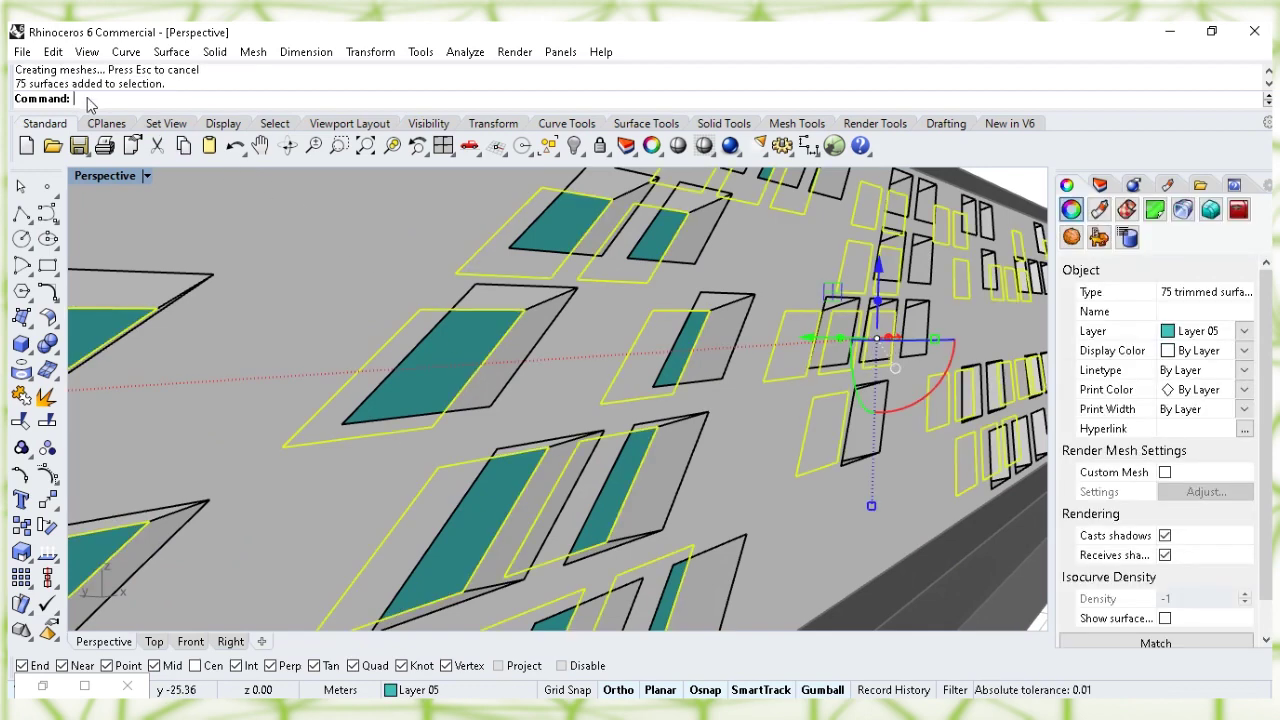
type("ff")
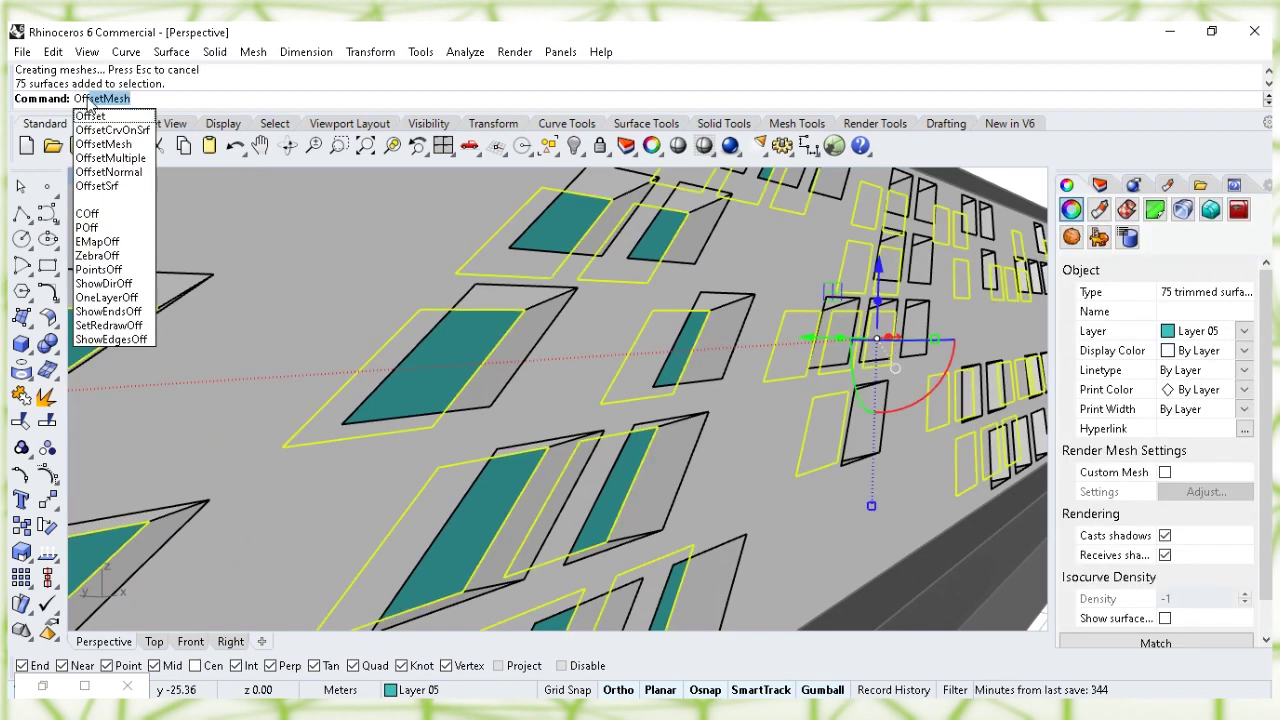
left_click(121, 186)
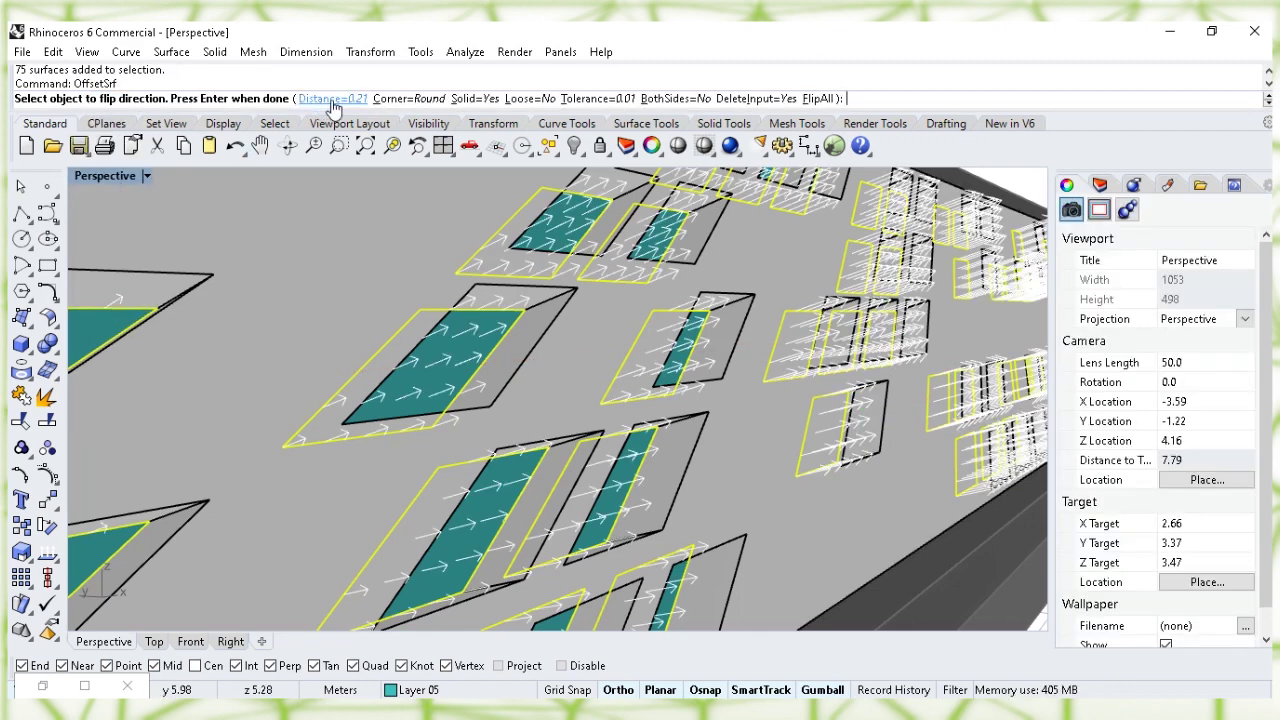
left_click(302, 99)
type("0.00")
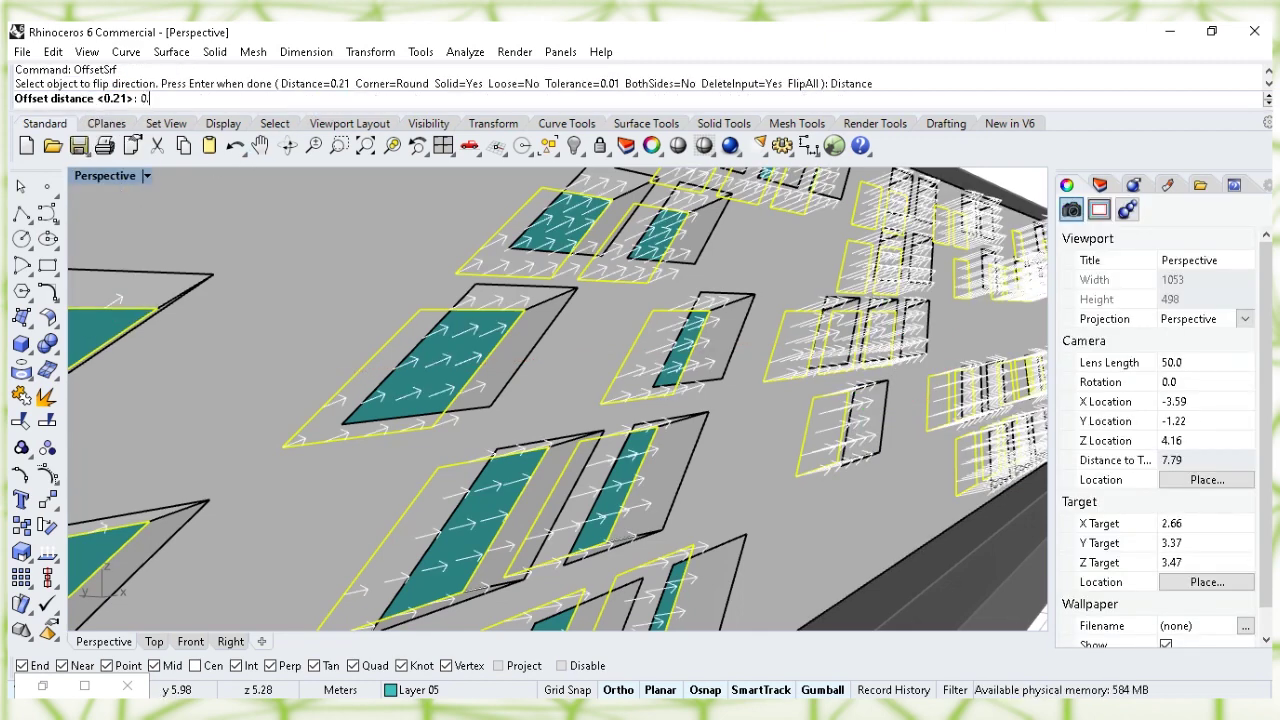
type("9")
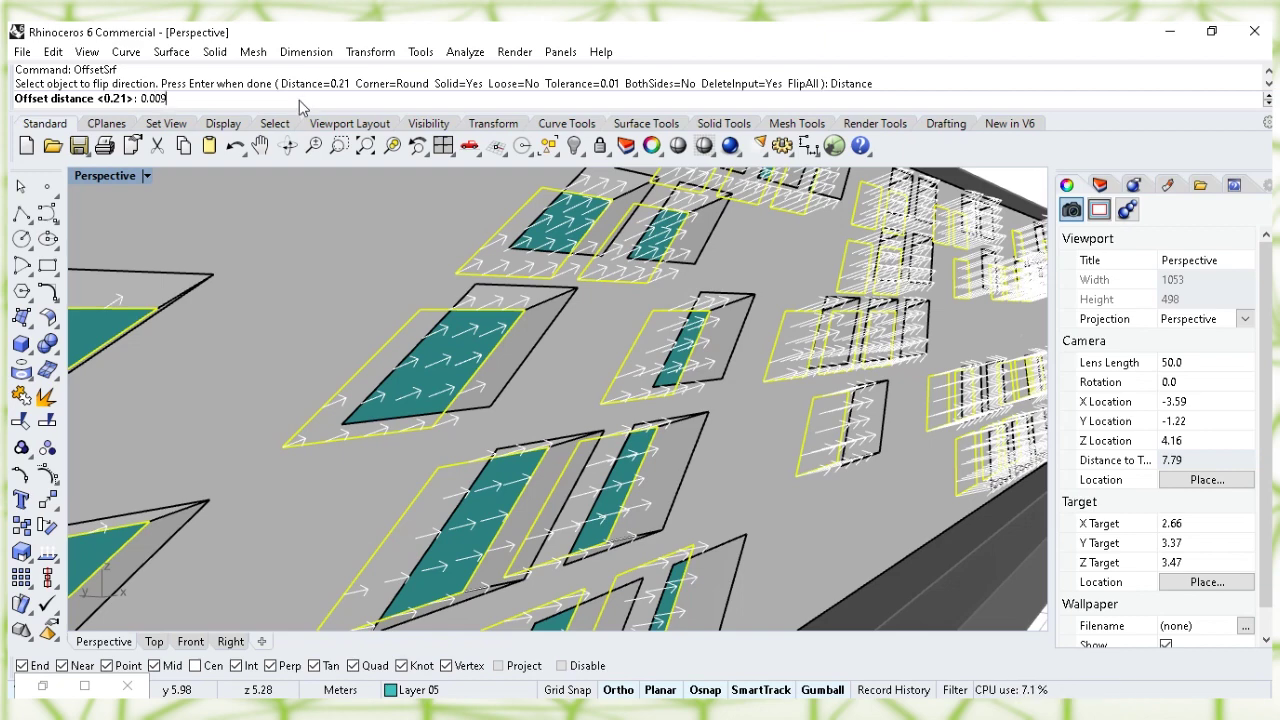
right_click(210, 102)
left_click(248, 113)
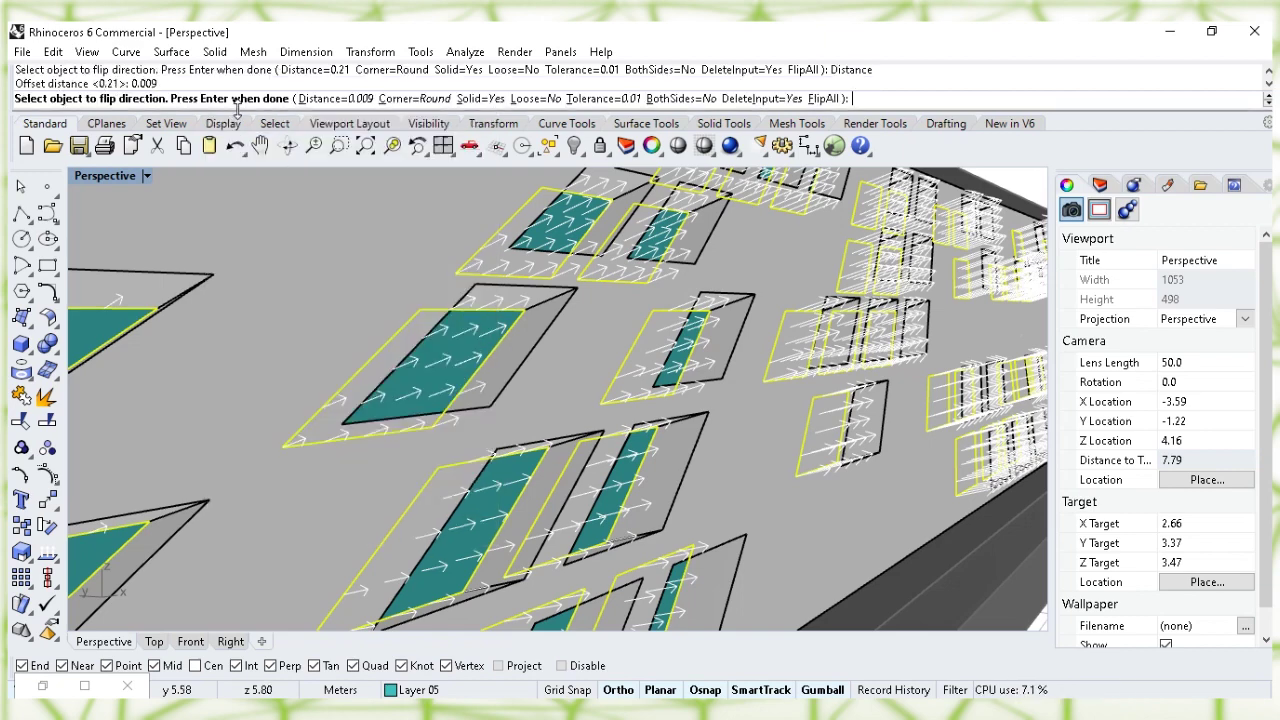
right_click(878, 104)
left_click(920, 112)
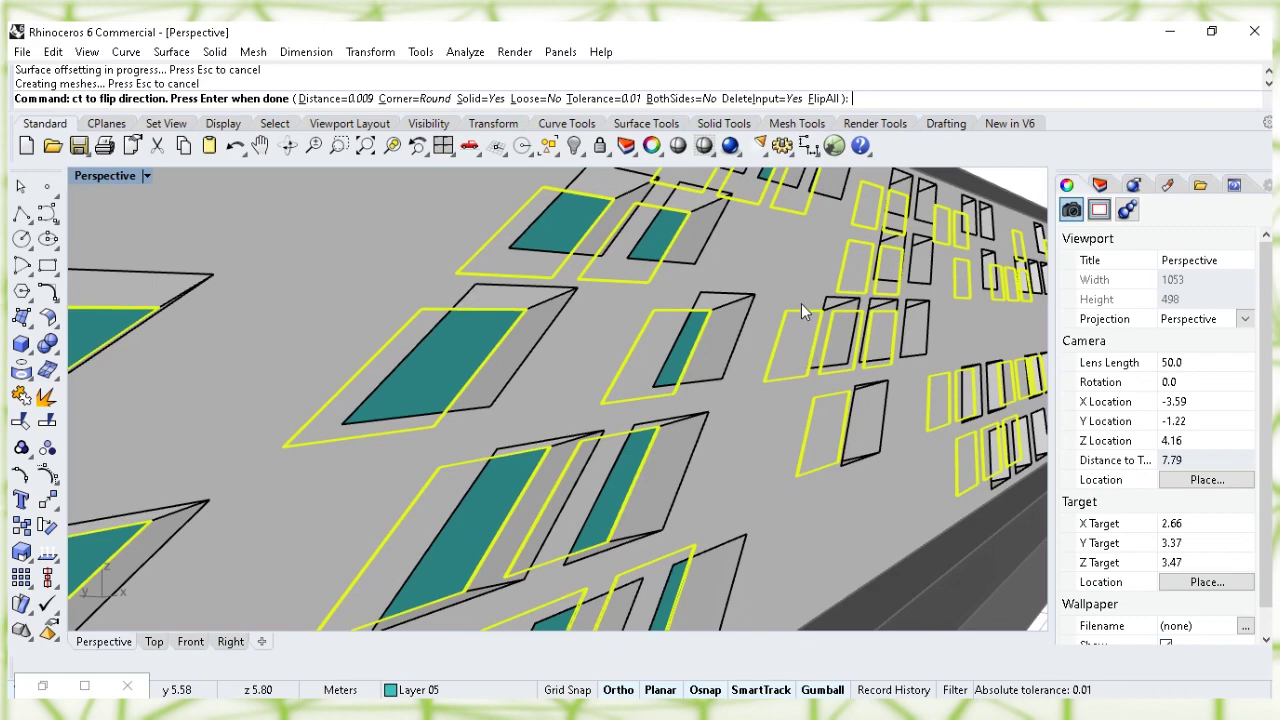
key("Return")
- Examine the thickness of the facade and window panels up close in Ghosted display mode, and return the viewport to Shaded
scroll(801, 300, "down", 5)
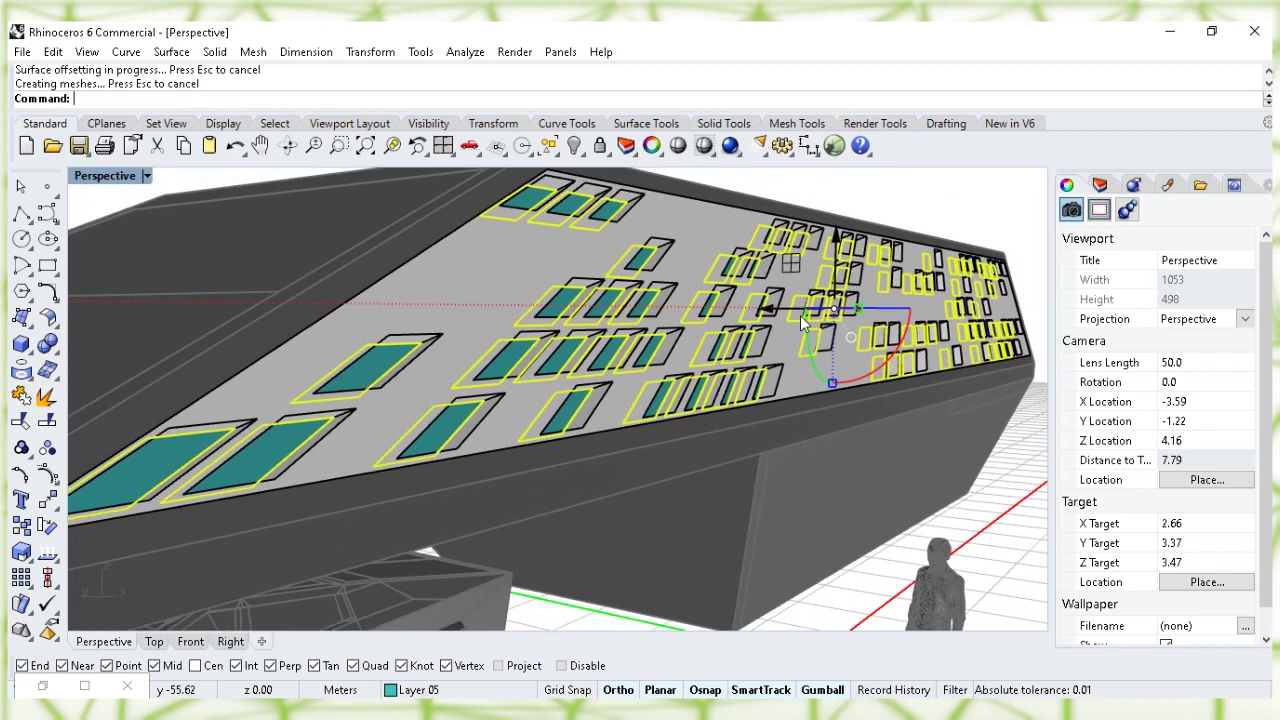
scroll(650, 298, "down", 4)
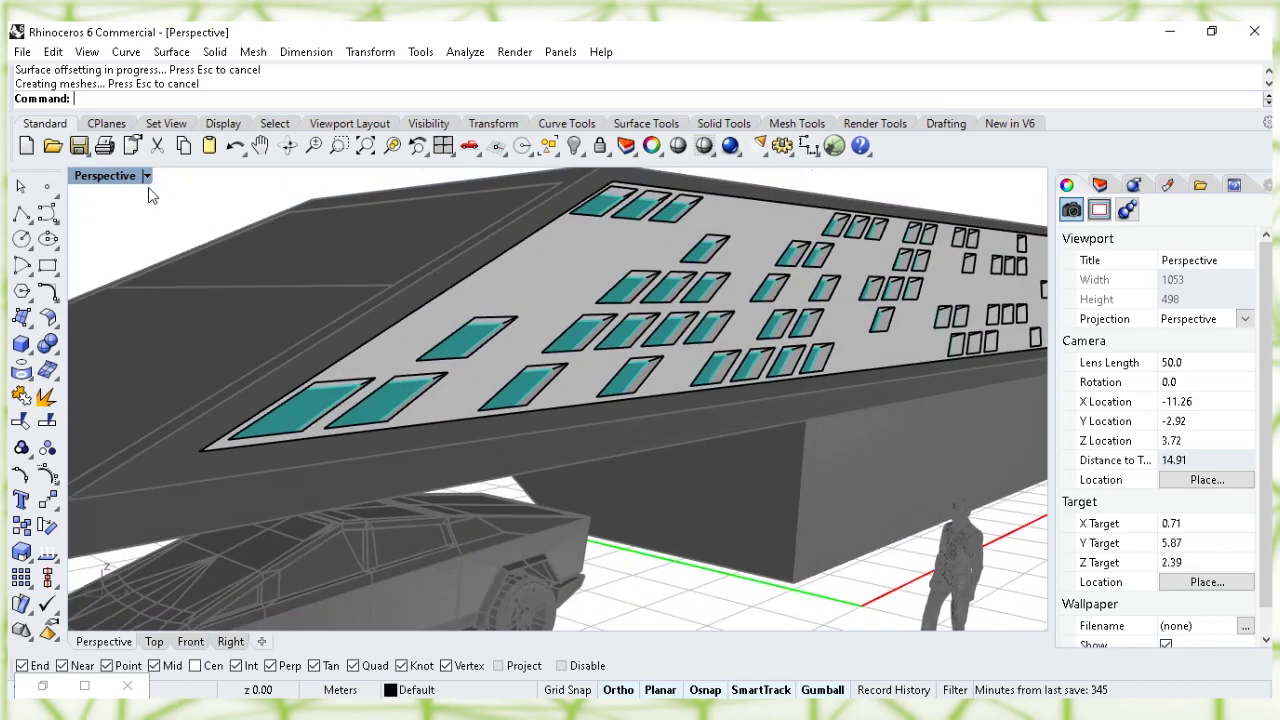
left_click(146, 177)
left_click(196, 169)
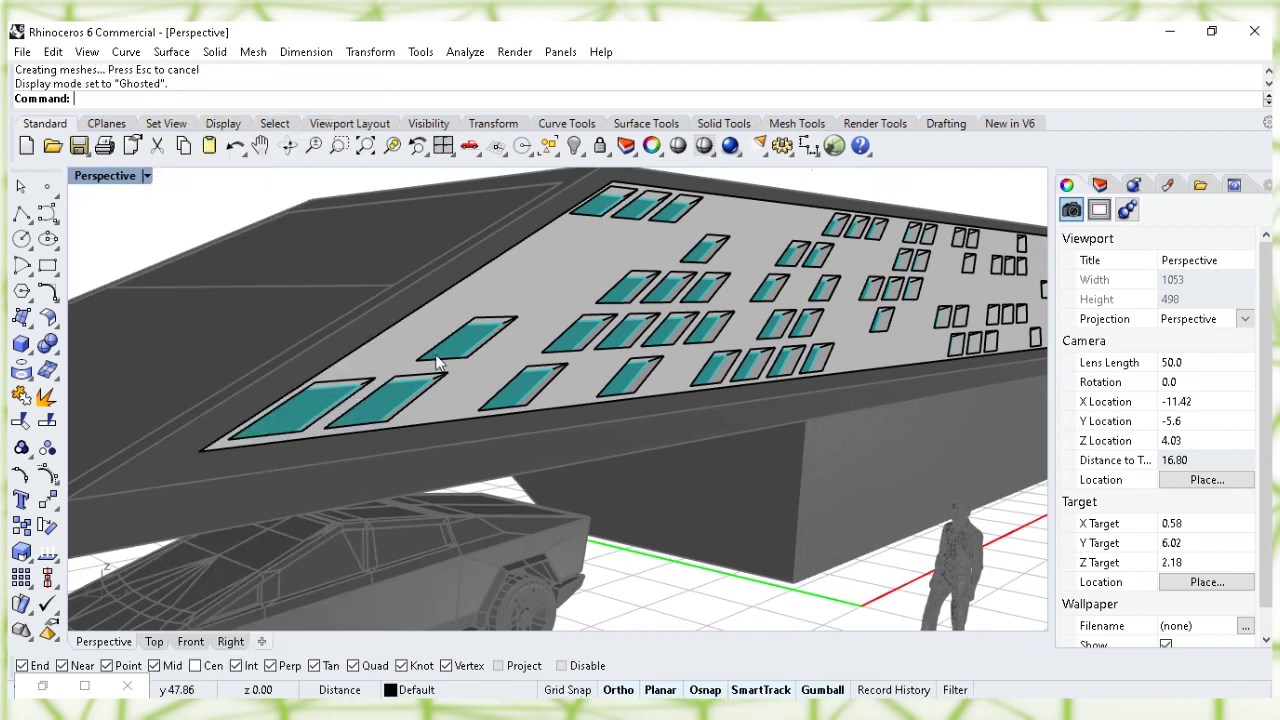
scroll(590, 325, "up", 5)
scroll(620, 322, "up", 3)
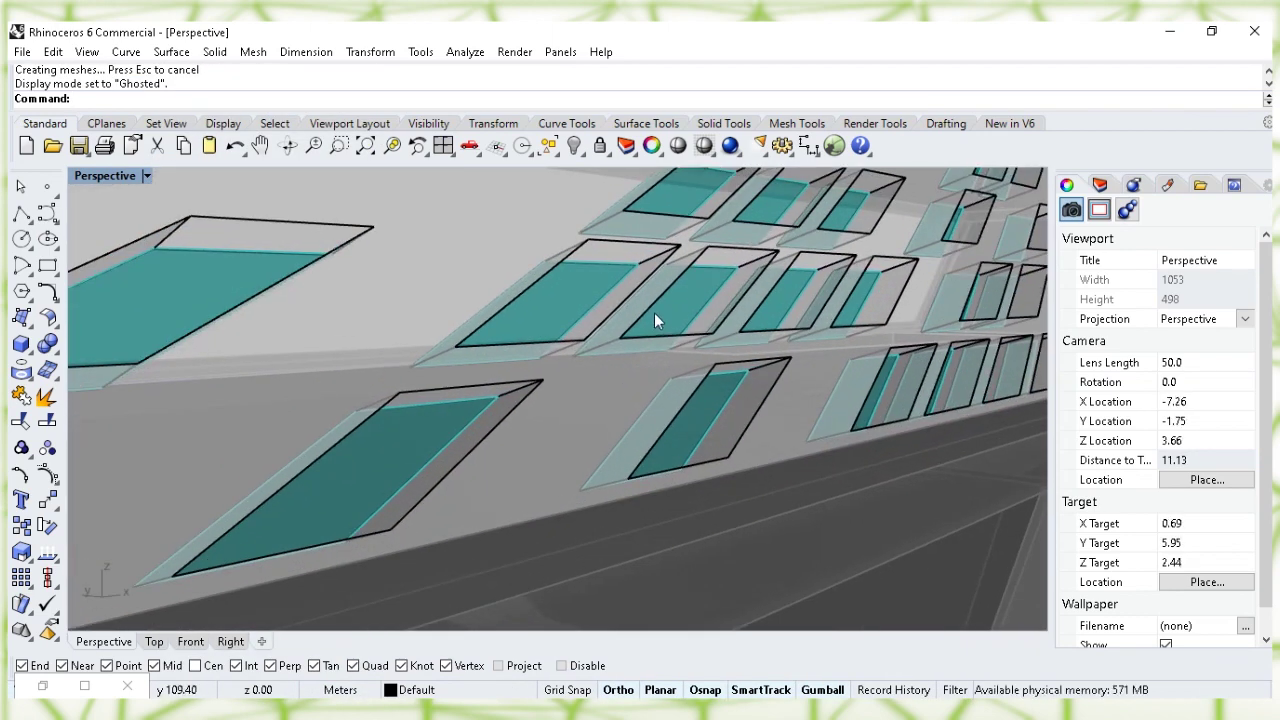
scroll(655, 325, "up", 2)
scroll(667, 340, "down", 3)
right_click_drag(671, 344, 676, 316)
scroll(676, 305, "up", 8)
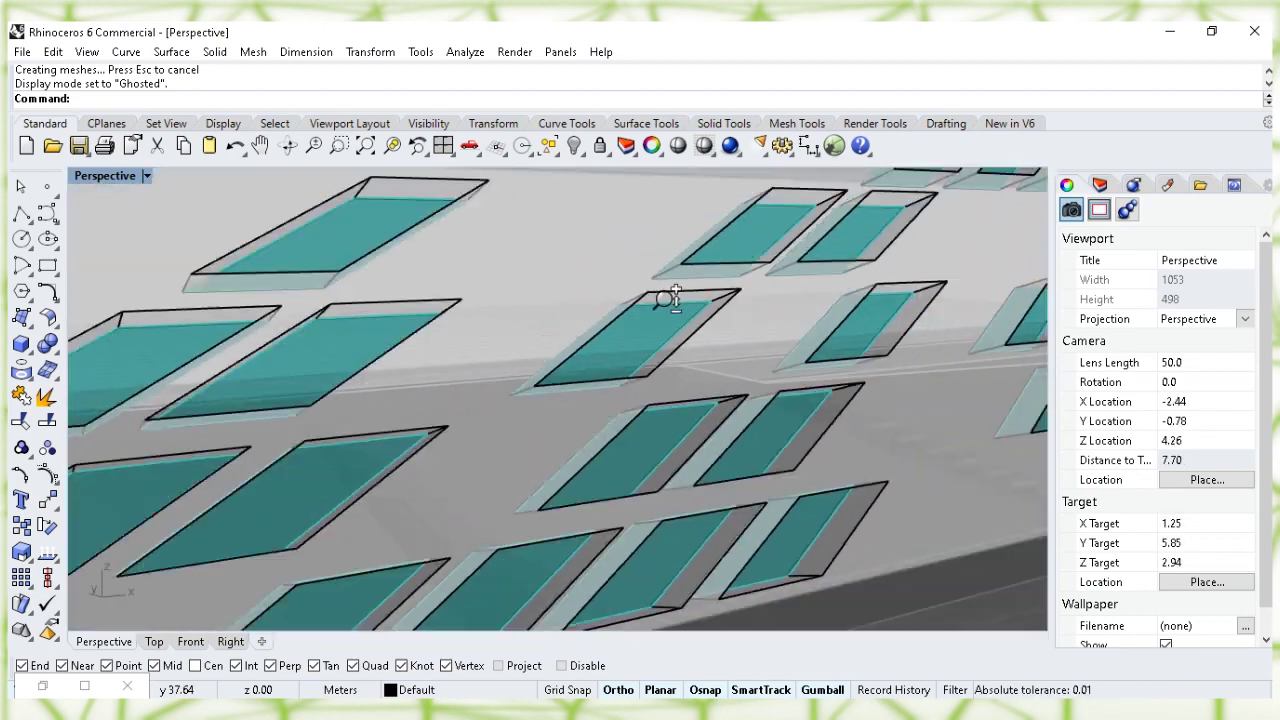
scroll(676, 300, "down", 14)
right_click_drag(675, 320, 672, 348)
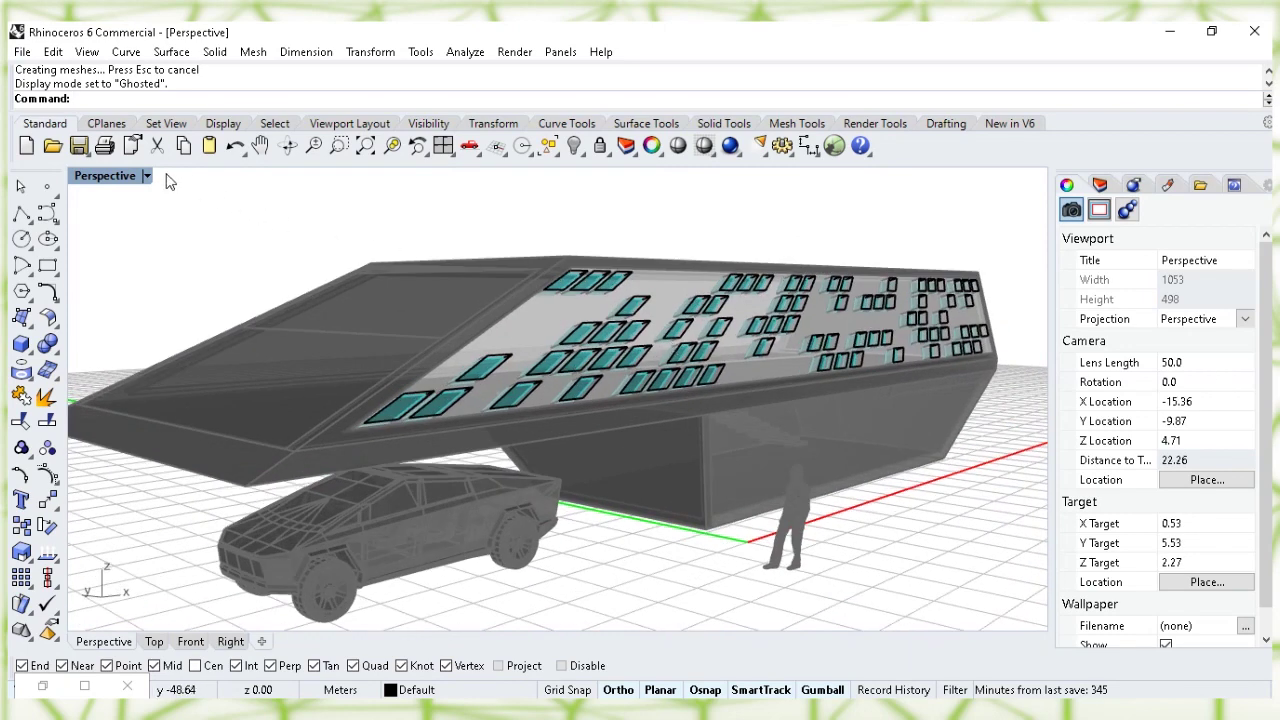
left_click(147, 176)
left_click(222, 134)
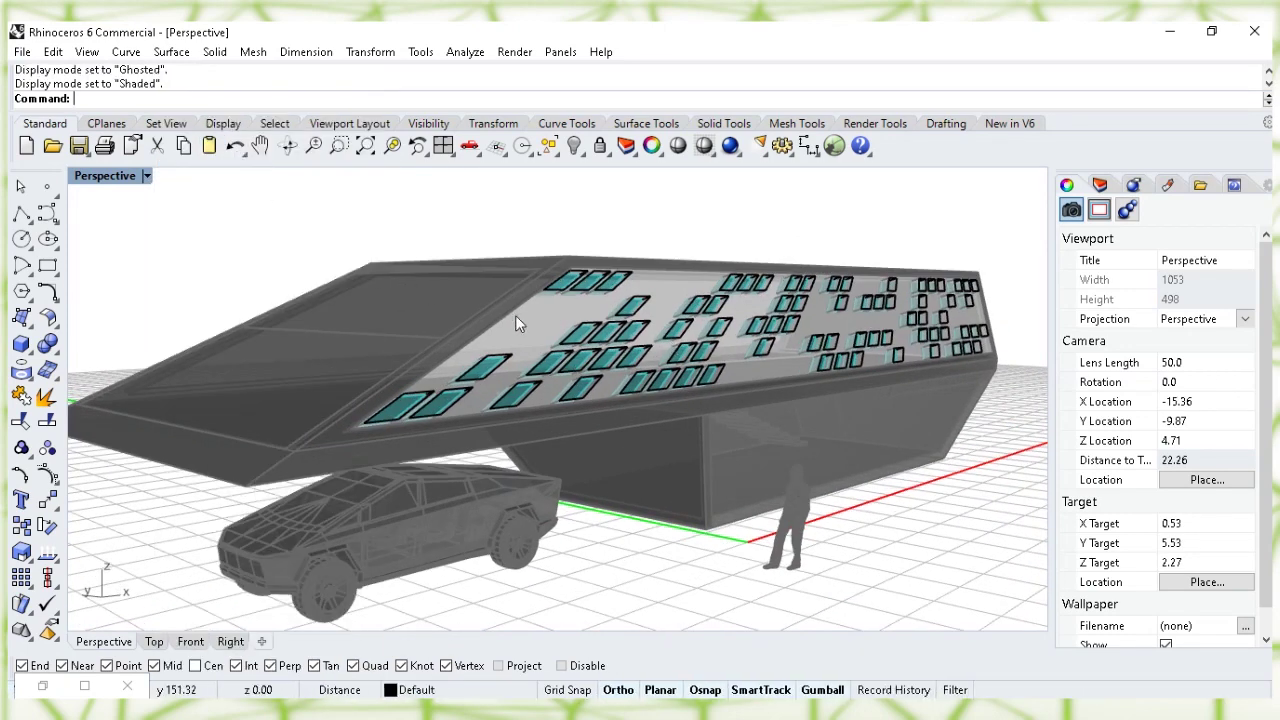
- Mirror a copy of the perforated facade panel and all its windows across the building's lengthwise centre line onto the opposite side
left_click(553, 326)
scroll(560, 315, "up", 5)
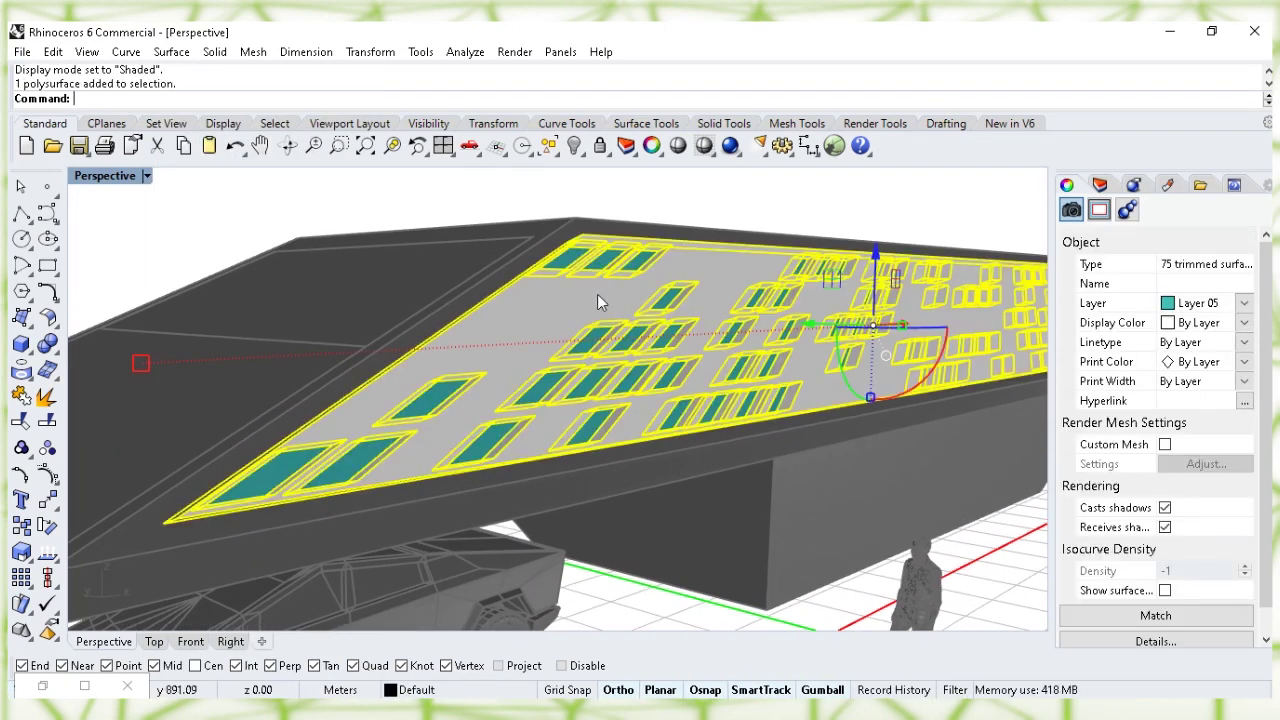
scroll(605, 260, "up", 4)
left_click(615, 236, "shift")
scroll(628, 260, "down", 8)
right_click_drag(625, 318, 700, 330)
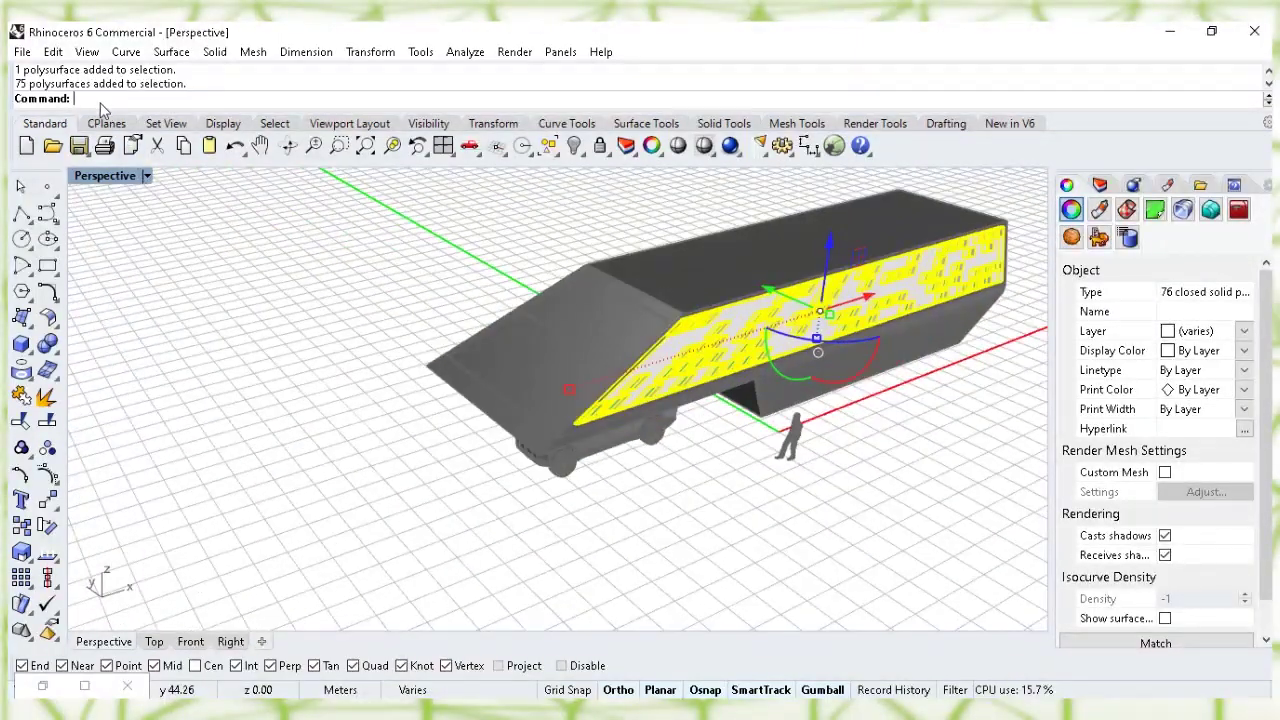
type("Mirror")
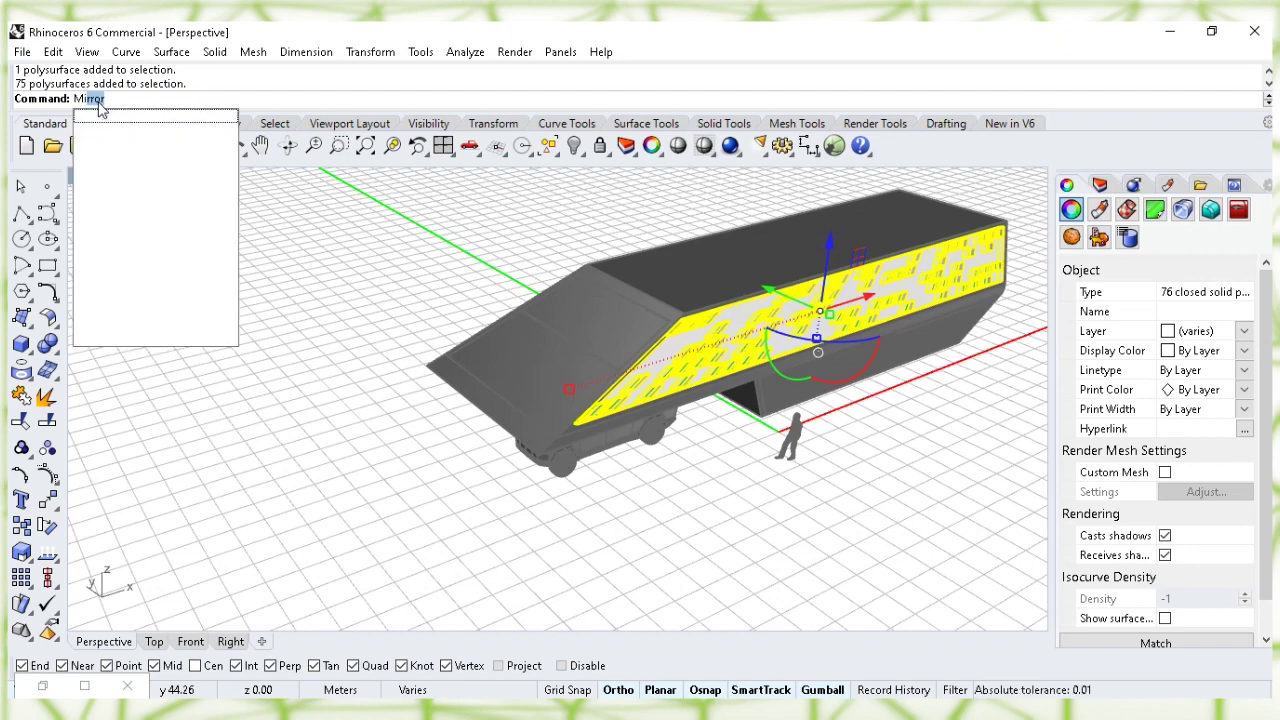
left_click(100, 173)
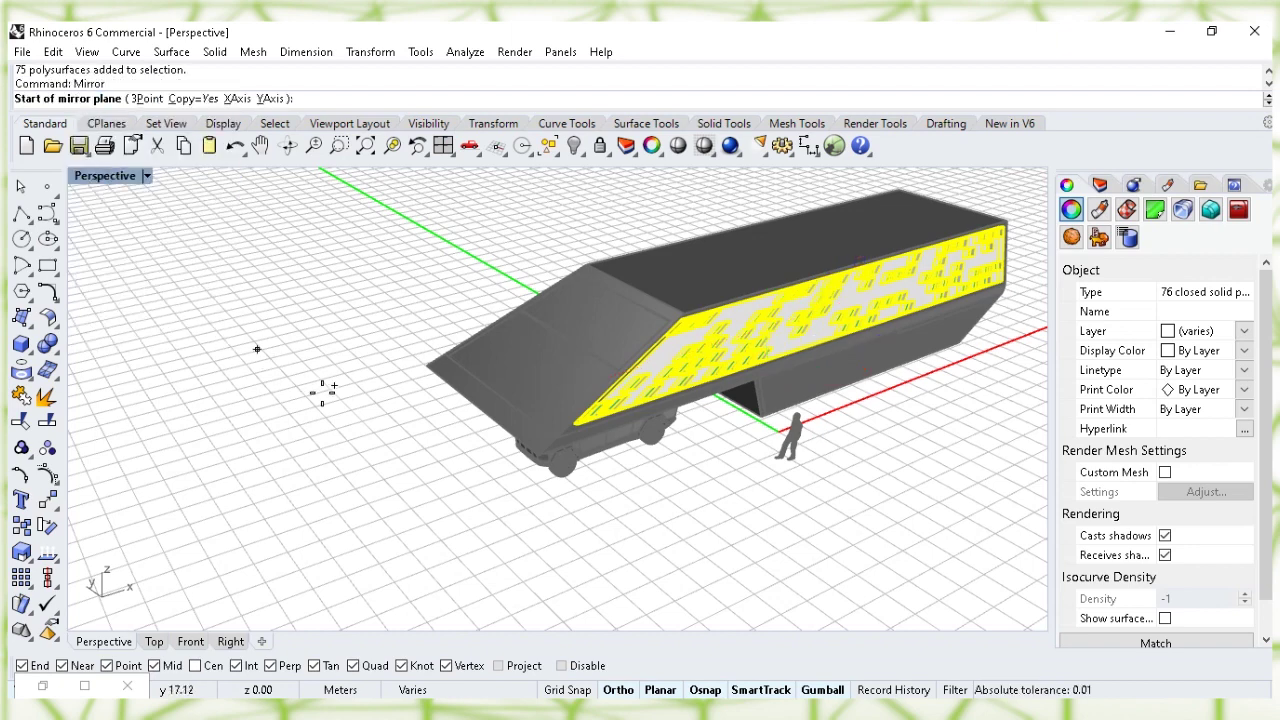
left_click(478, 406)
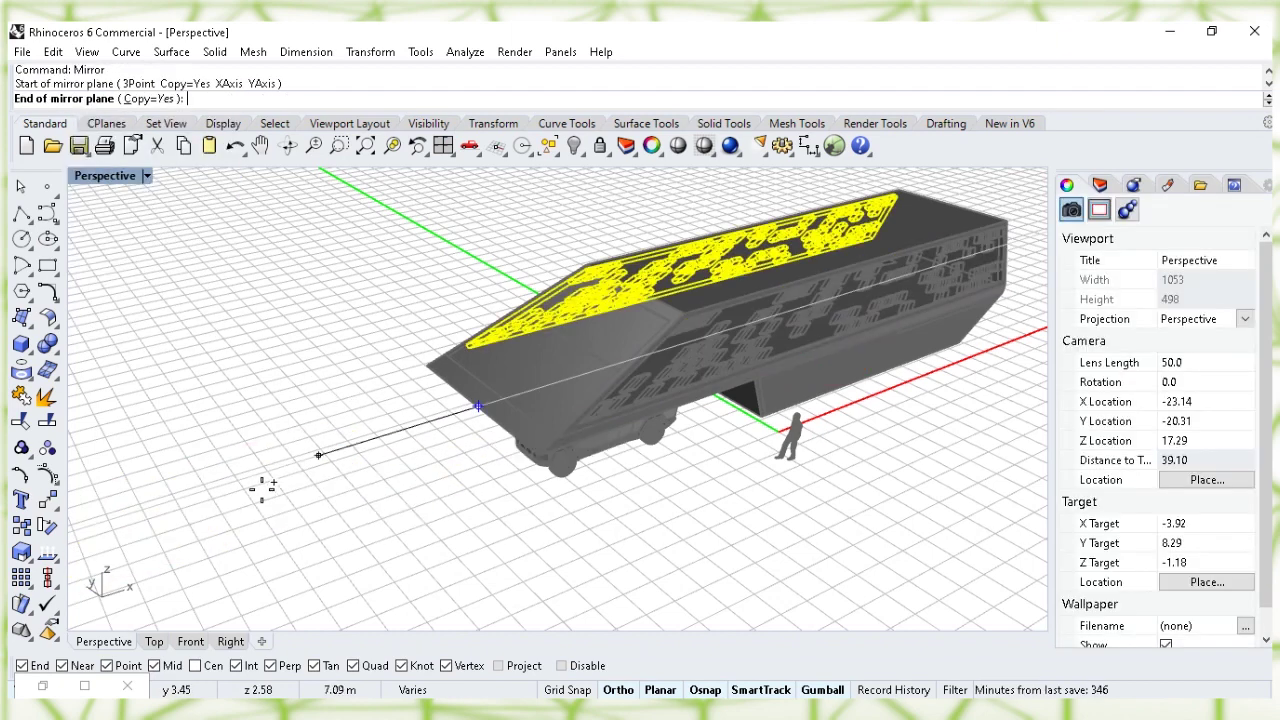
left_click(142, 511)
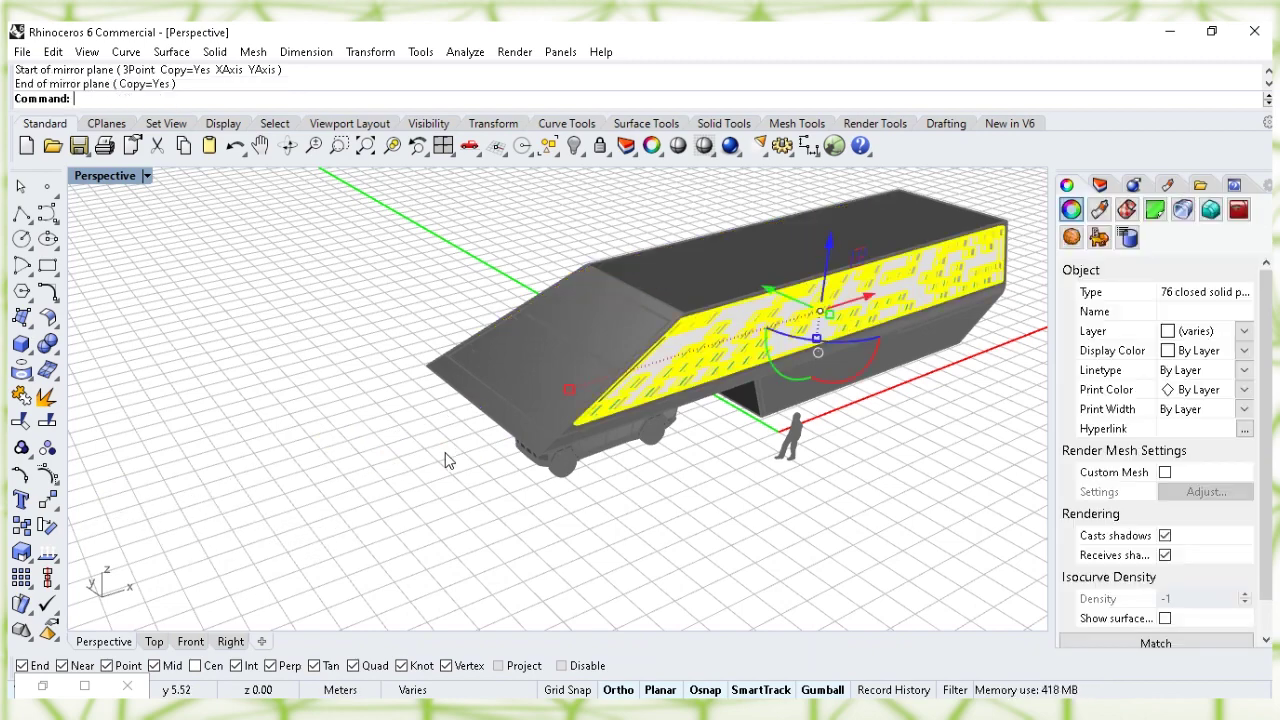
left_click(477, 434)
- Assign the two thin strip solids just below the building's overhanging upper volume to Layer 03
right_click_drag(477, 434, 693, 413)
scroll(566, 417, "up", 3)
right_click_drag(860, 398, 541, 445)
left_click(541, 445)
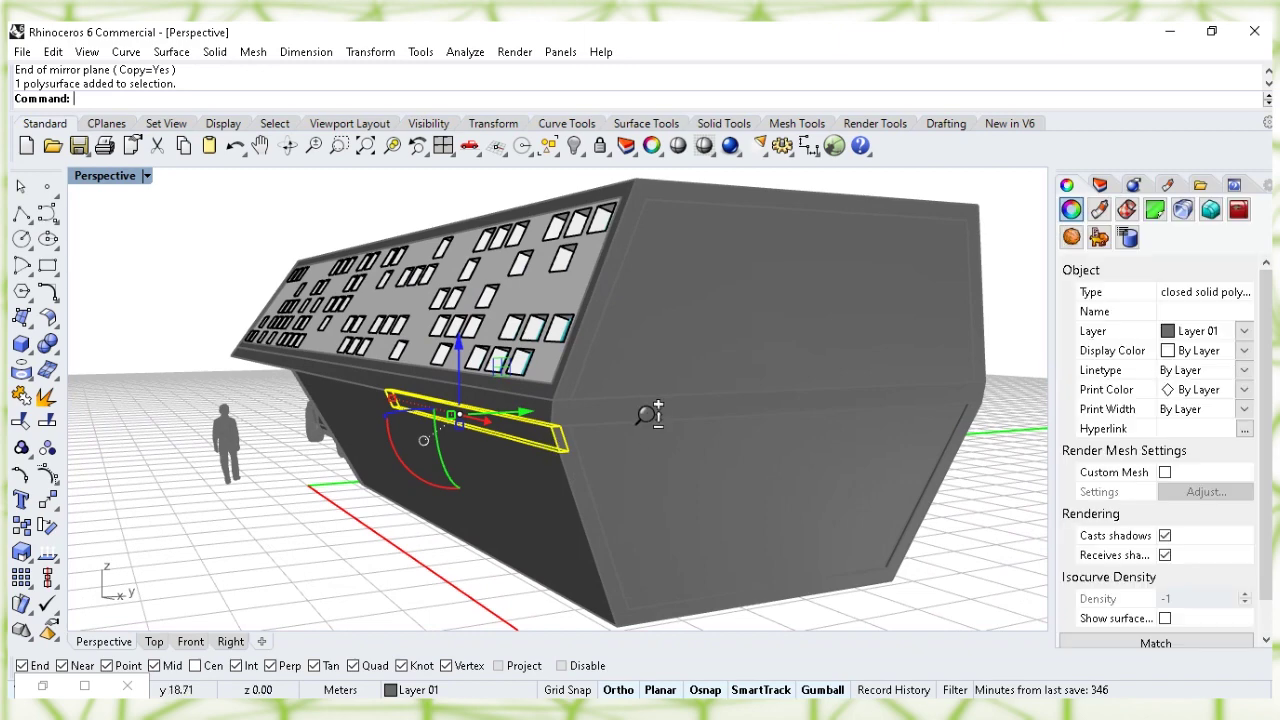
scroll(935, 383, "up", 5)
scroll(874, 423, "down", 3)
right_click_drag(857, 406, 636, 405)
right_click_drag(416, 363, 727, 391)
left_click(1246, 333)
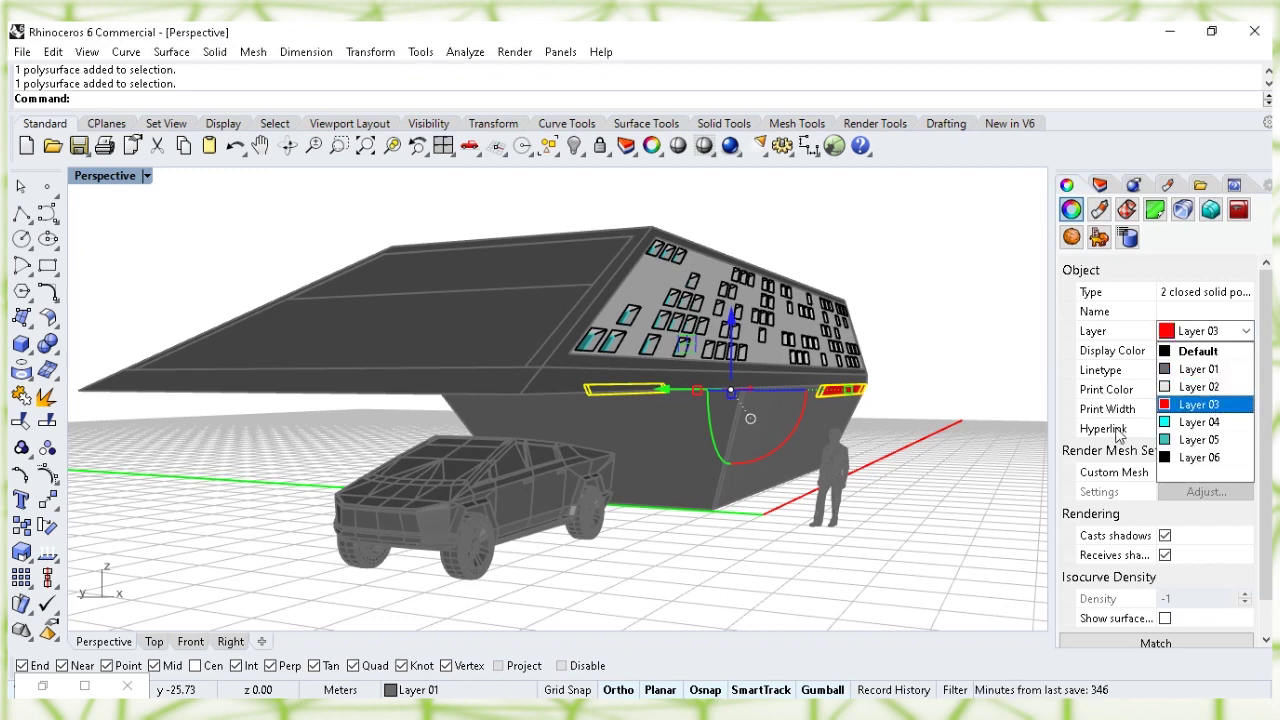